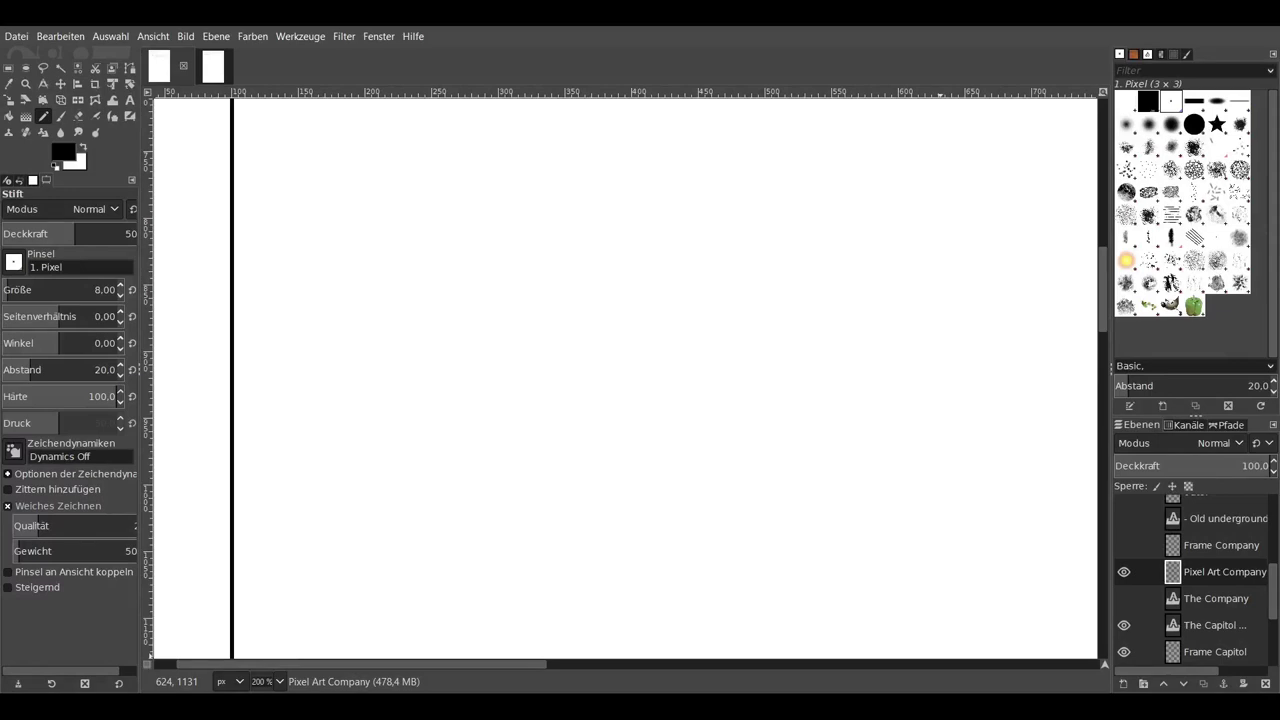
- Show The Company title and frame, then pencil a 2-px circle outline's left, bottom and right
drag(1124, 545, 1124, 598)
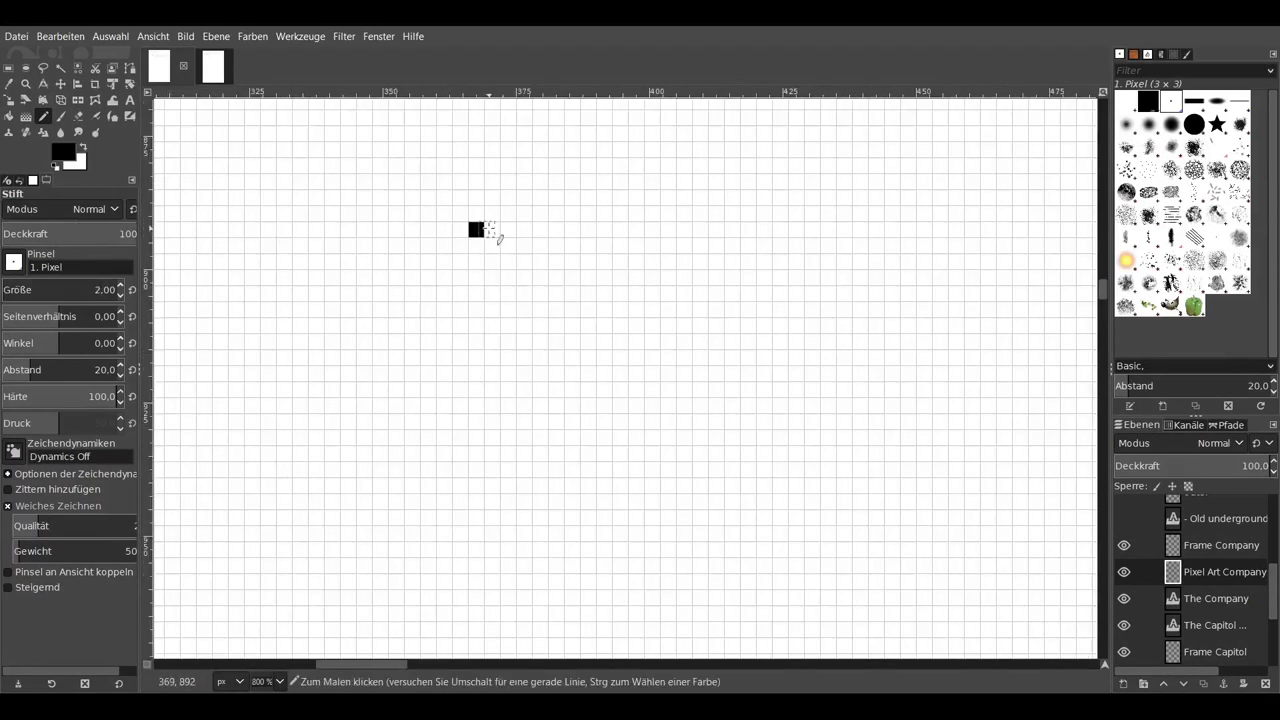
drag(474, 229, 620, 229)
click(437, 245)
click(460, 245)
mouse_move(460, 245)
mouse_down()
mouse_move(284, 342)
mouse_move(220, 463)
mouse_move(208, 528)
mouse_move(250, 410)
mouse_move(260, 485)
mouse_move(297, 566)
mouse_move(291, 517)
mouse_move(354, 586)
mouse_move(424, 624)
mouse_move(702, 566)
mouse_move(775, 515)
mouse_move(846, 403)
mouse_move(760, 494)
mouse_move(777, 409)
mouse_move(752, 255)
mouse_up()
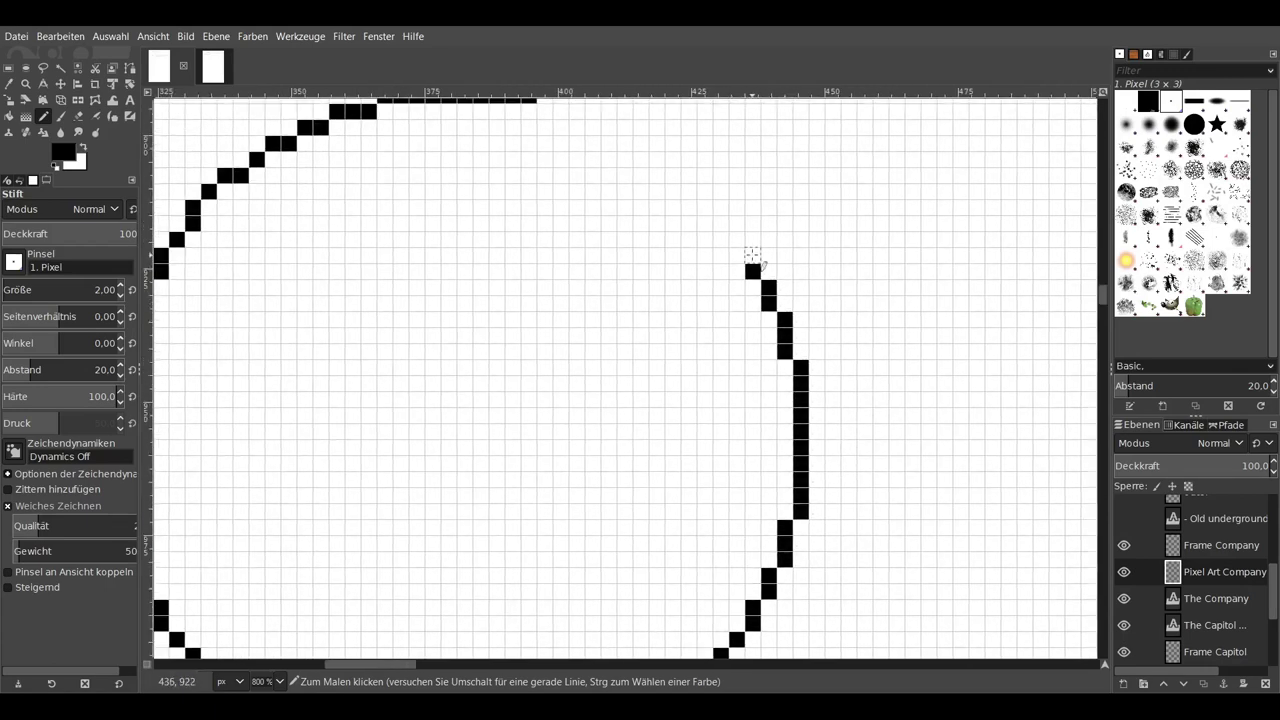
- Close the top of the pixel circle outline, undoing a stray straight line
drag(657, 160, 540, 101)
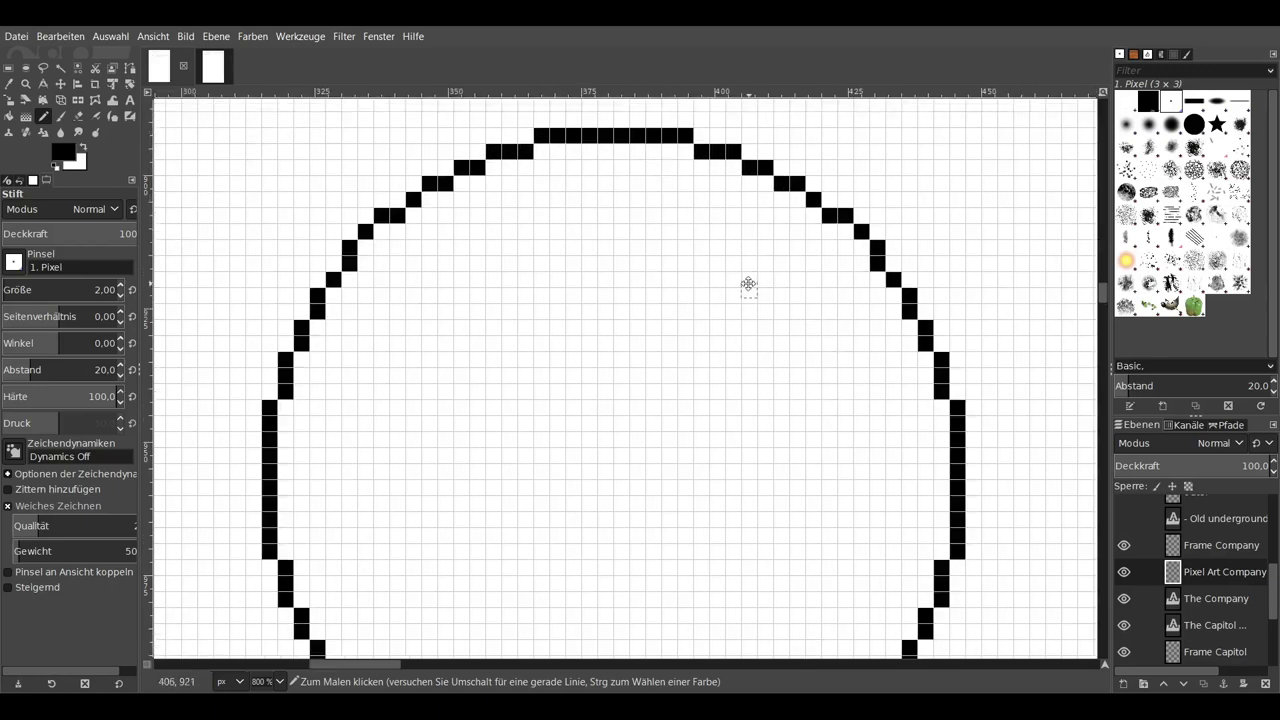
scroll(323, 337, down, 1)
scroll(540, 110, up, 1)
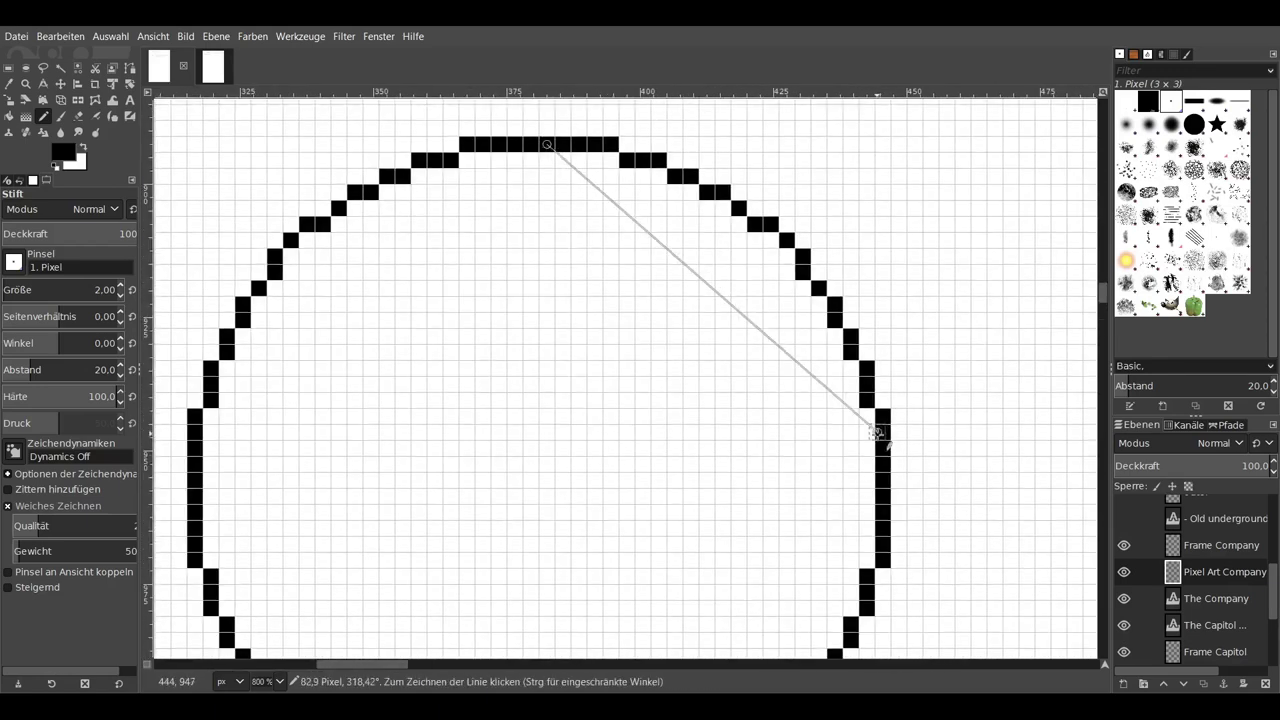
shift+click(548, 484)
click(101, 63)
- Mark a 2x2 centre block and draw four diagonals through it, forming an X past the rim
click(538, 488)
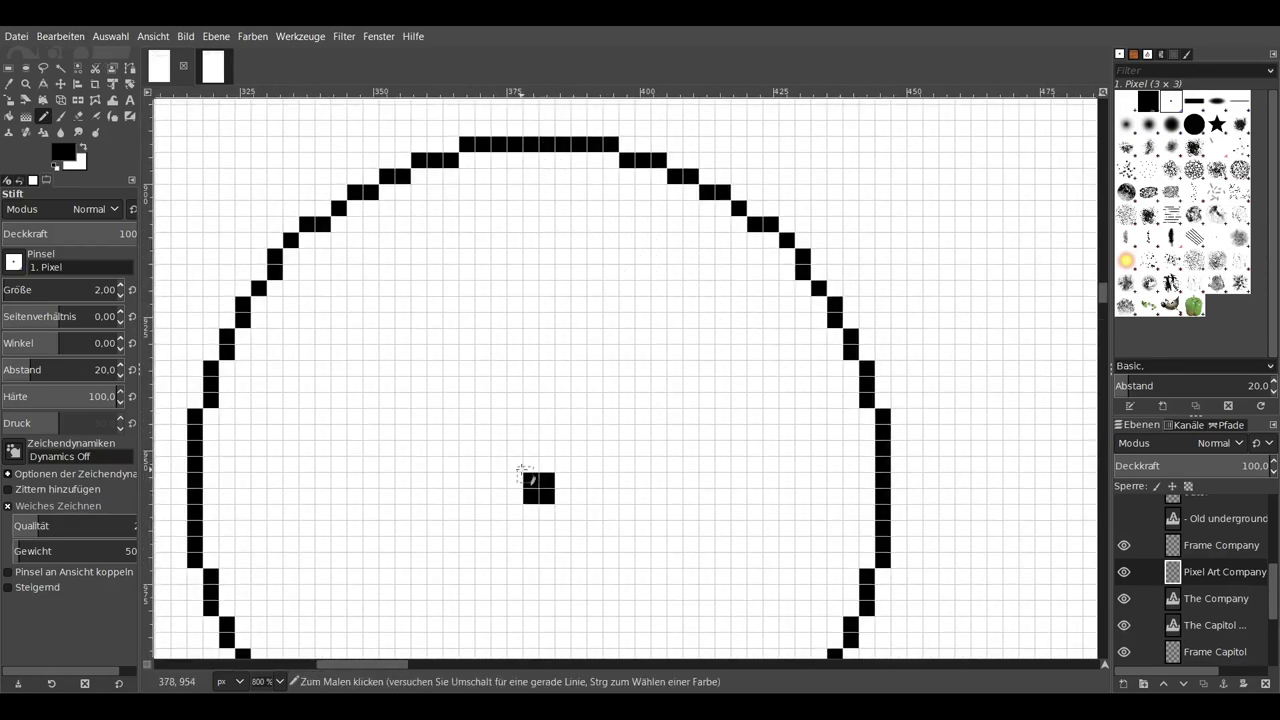
mouse_move(501, 482)
mouse_down()
mouse_move(452, 400)
mouse_move(289, 240)
mouse_up()
drag(408, 325, 323, 245)
mouse_move(566, 482)
mouse_down()
mouse_move(723, 323)
mouse_move(829, 240)
mouse_move(886, 162)
mouse_up()
scroll(695, 155, down, 5)
drag(585, 292, 784, 490)
scroll(551, 354, left, 3)
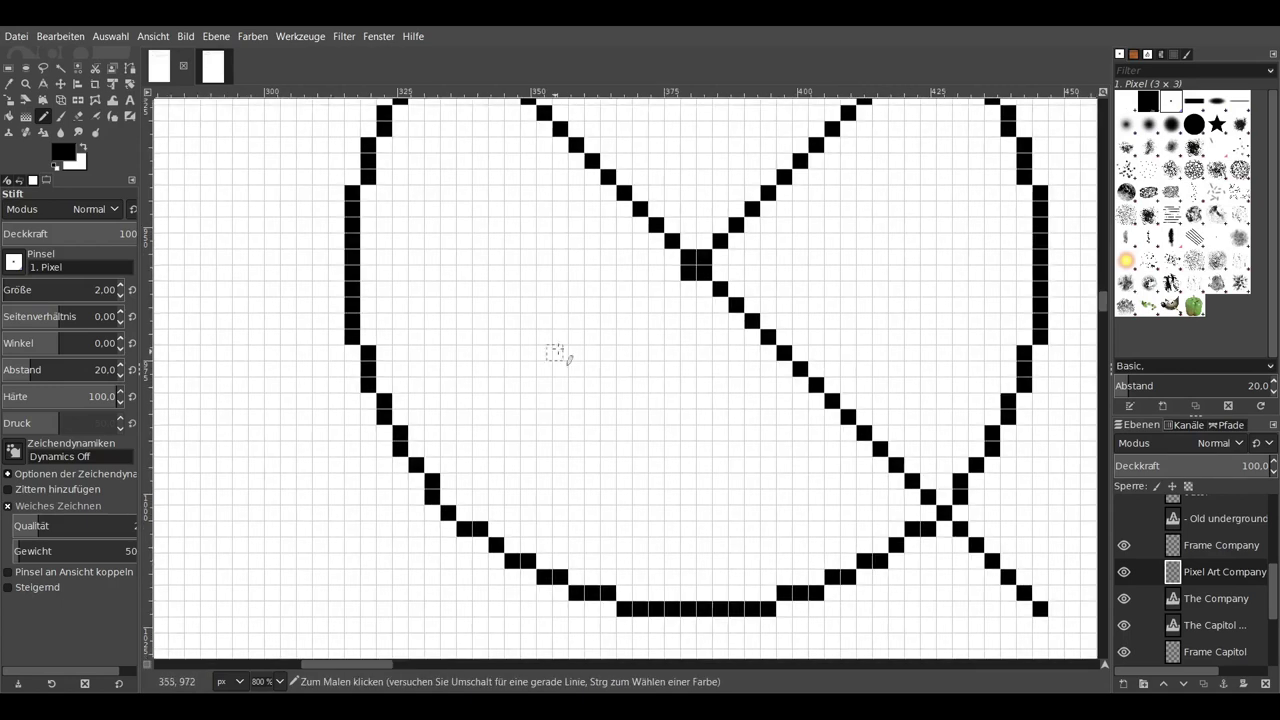
drag(672, 288, 355, 609)
key(minus)
- Pencil a pixel serif letter B inside the circle below the X crossing
scroll(703, 485, right, 1)
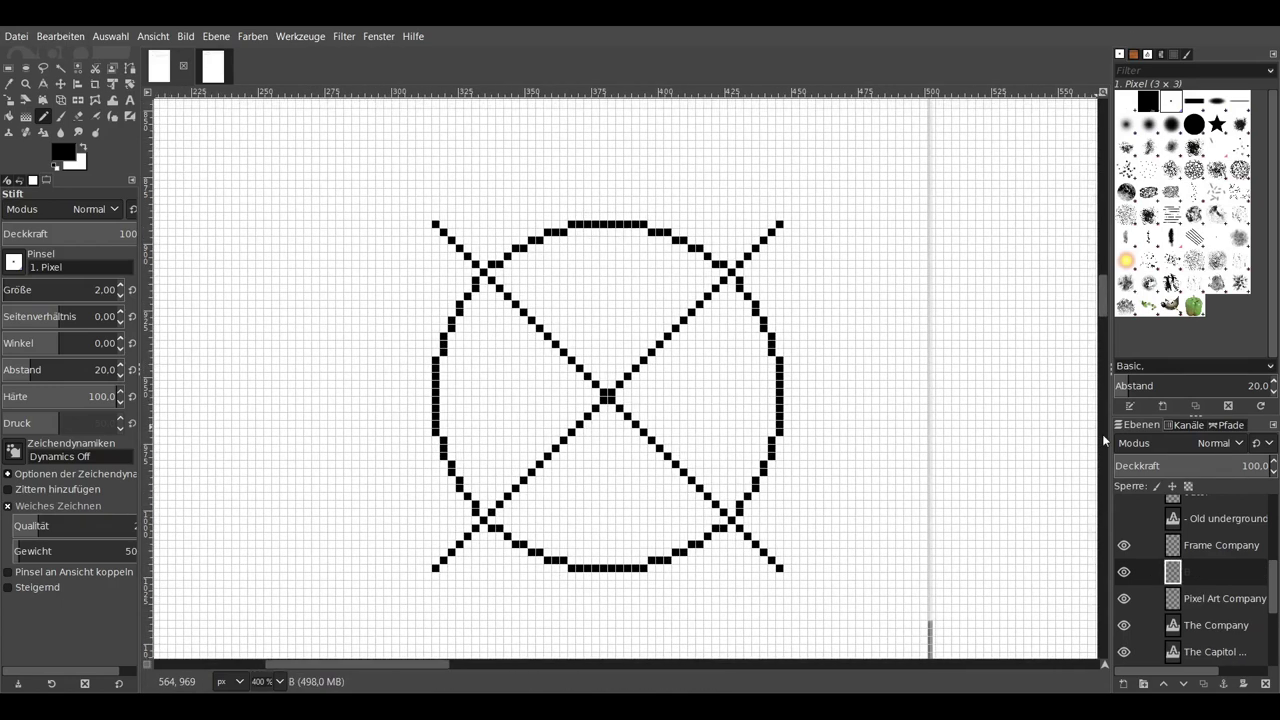
ctrl+scroll(580, 529, up, 3)
ctrl+scroll(523, 594, up, 1)
drag(523, 596, 660, 596)
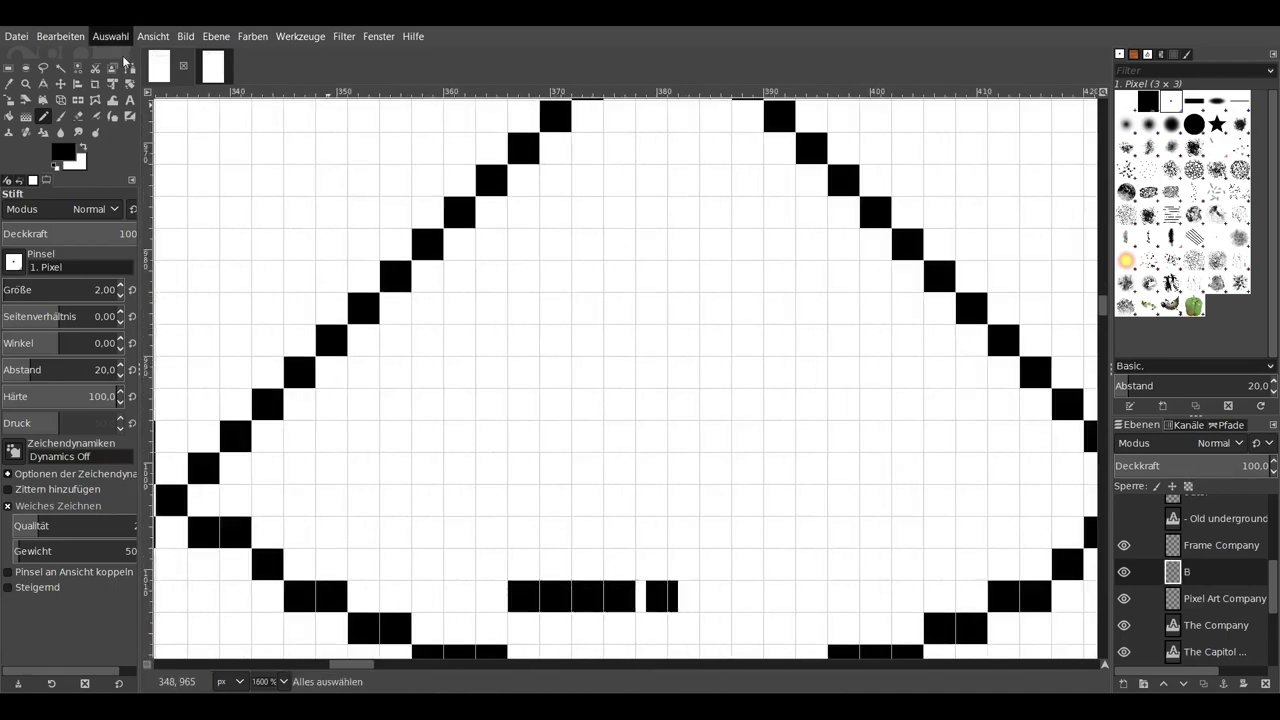
click(683, 565)
mouse_move(690, 535)
mouse_down()
mouse_move(617, 466)
mouse_move(651, 457)
mouse_move(654, 371)
mouse_move(540, 372)
mouse_up()
shift+click(551, 563)
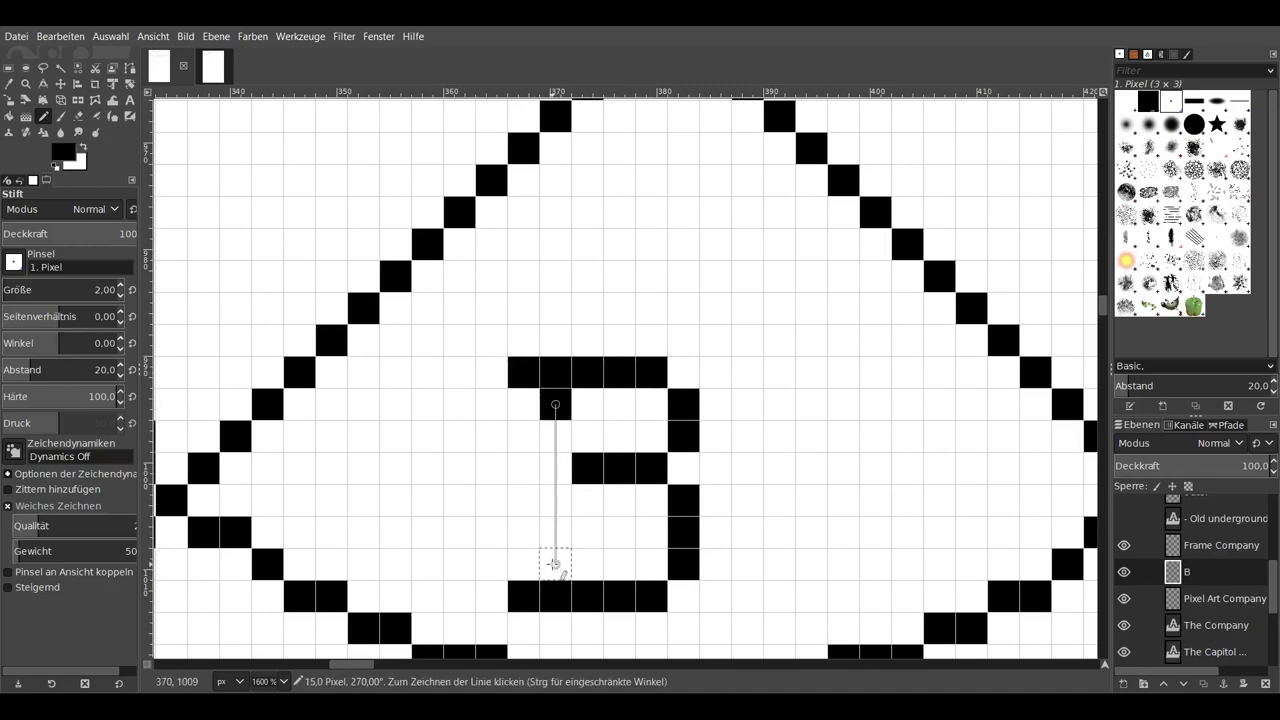
- Nudge the letter B into place with the Move tool and arrow keys
key(m)
key(Right)
key(Right)
scroll(688, 492, up, 3)
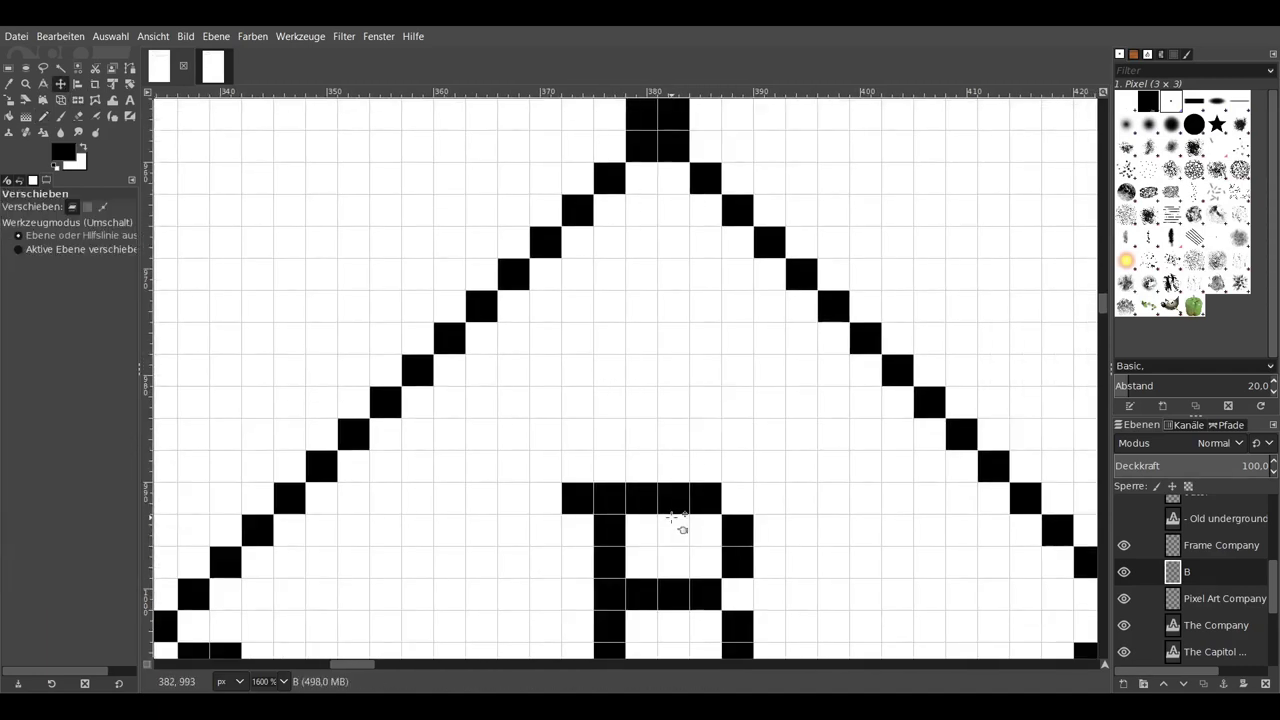
key(Up)
key(Up)
key(Up)
scroll(685, 485, down, 1)
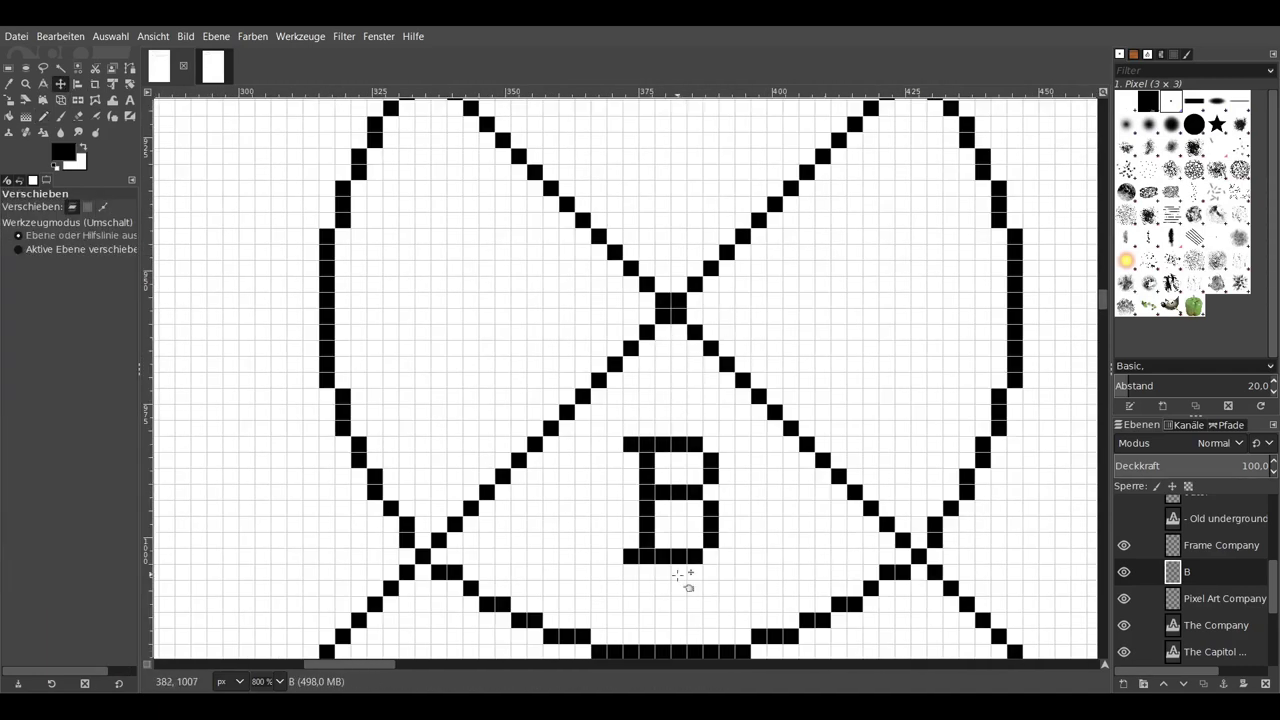
key(Down)
key(Down)
- Add the DNA layer and start the helix strand with a diagonal run of pixels
shift+click(1123, 683)
ctrl+scroll(531, 327, up, 1)
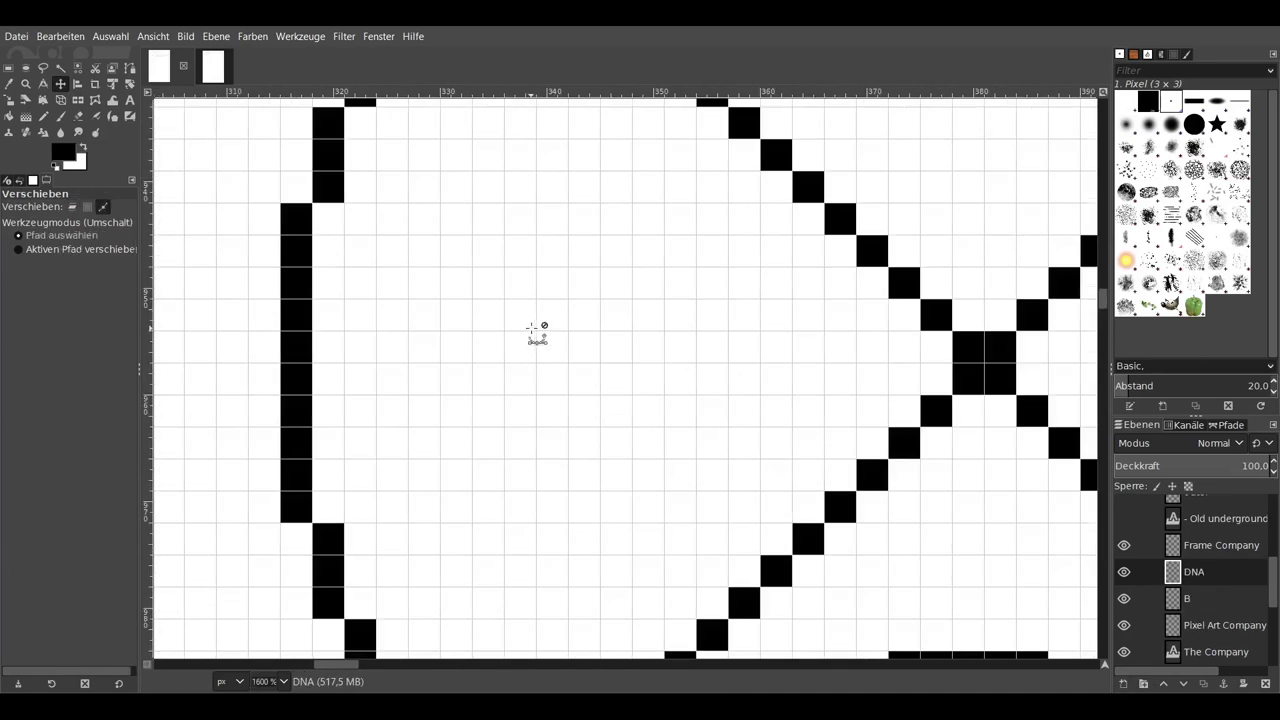
key(n)
click(455, 187)
click(455, 218)
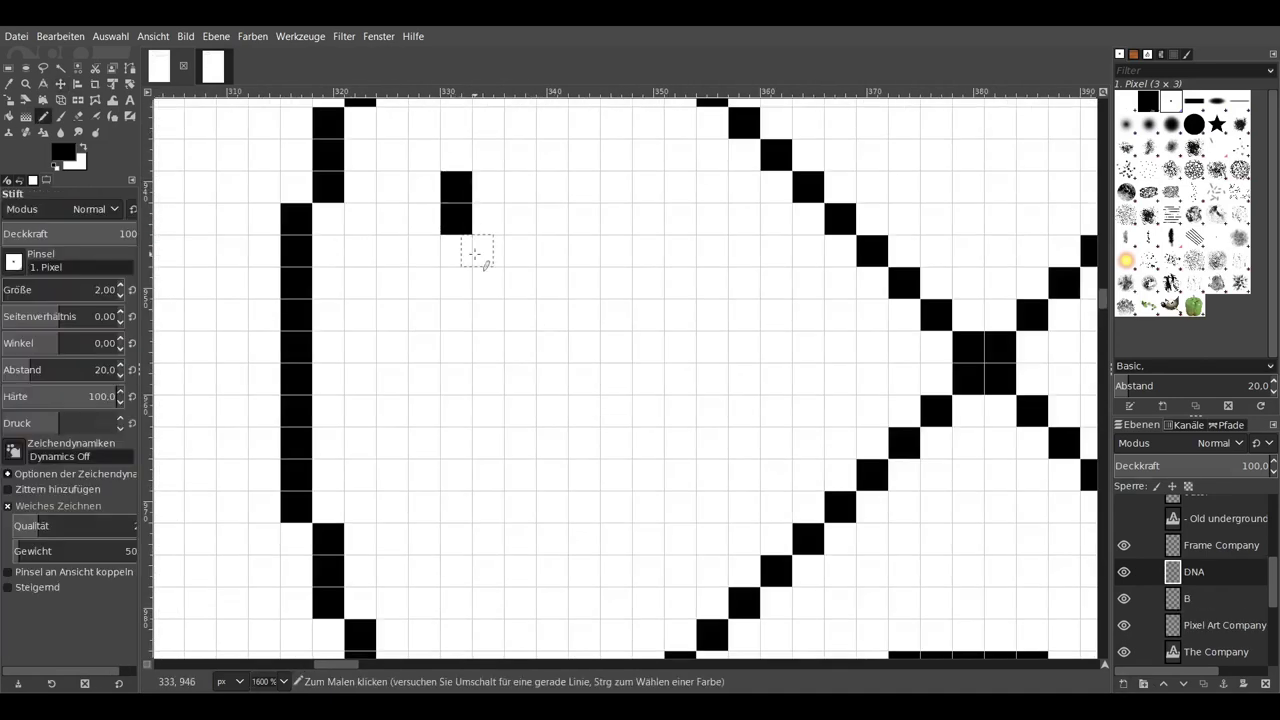
click(488, 250)
click(520, 283)
click(552, 315)
- Draw the crossing second strand and extend both helix strands down below the loop
drag(584, 187, 552, 250)
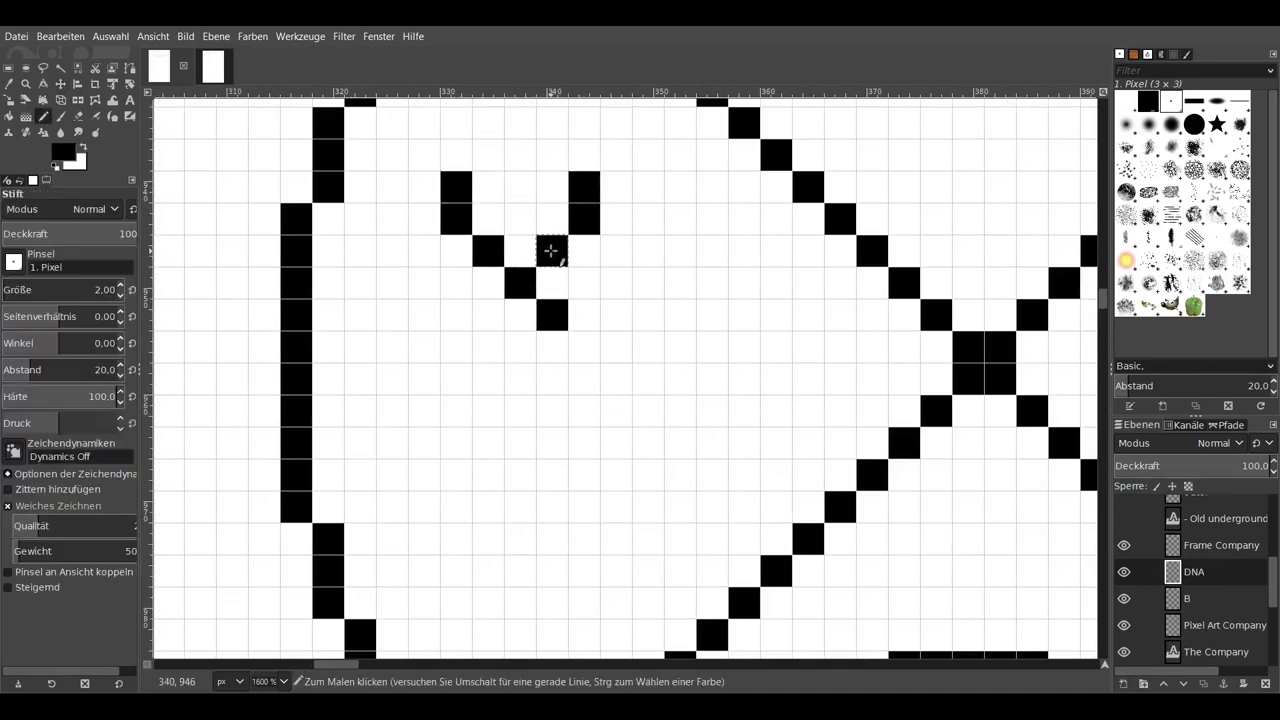
click(488, 315)
click(455, 347)
click(584, 347)
drag(616, 379, 616, 475)
mouse_move(424, 379)
mouse_down()
mouse_move(424, 475)
mouse_move(520, 539)
mouse_up()
scroll(448, 480, down, 1)
scroll(600, 572, down, 1)
mouse_move(584, 475)
mouse_down()
mouse_move(552, 571)
mouse_move(604, 604)
mouse_up()
click(508, 540)
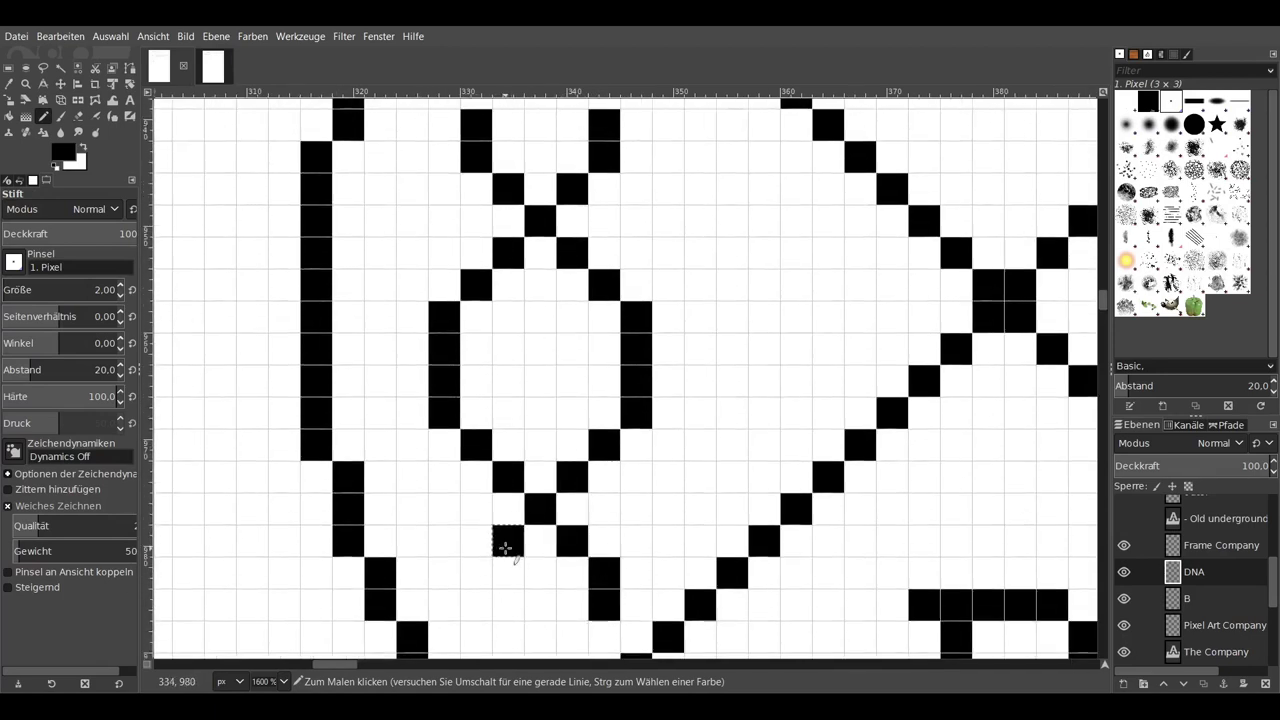
drag(476, 572, 476, 604)
- Shade the helix loop interior with dark, mid and light grey pixels
ctrl+click(564, 612)
drag(476, 316, 508, 316)
click(604, 413)
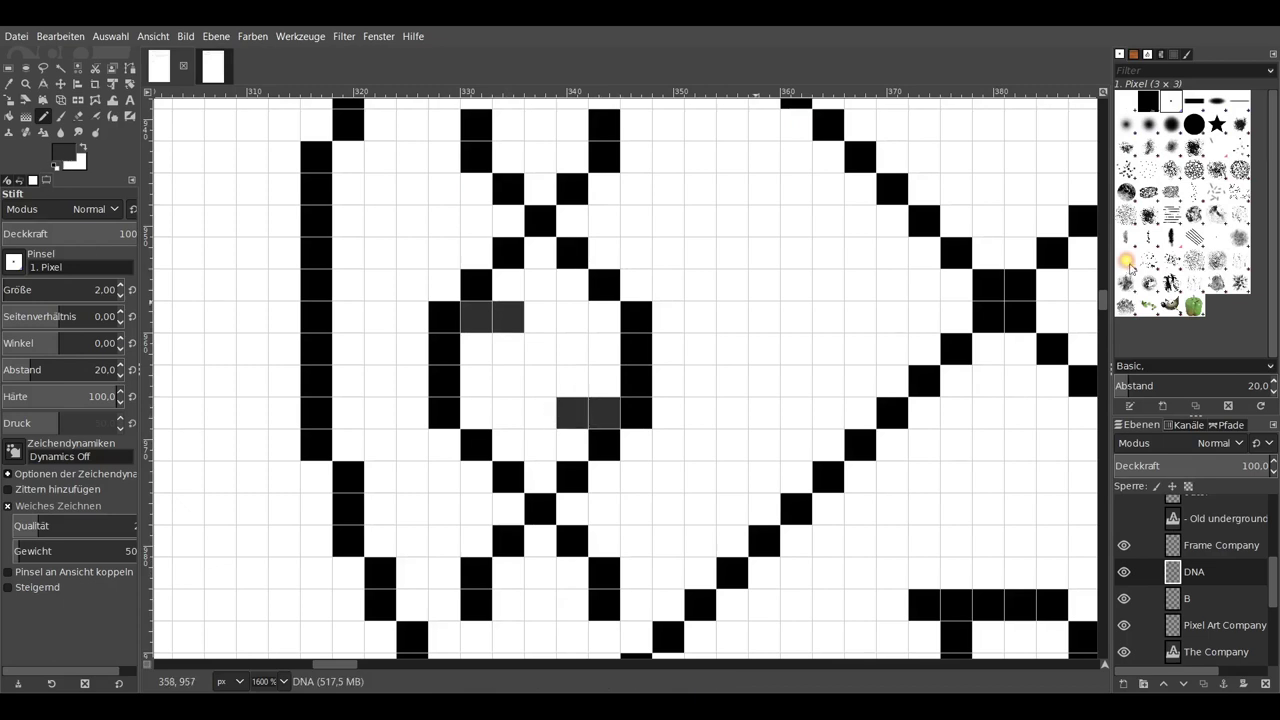
drag(604, 380, 540, 380)
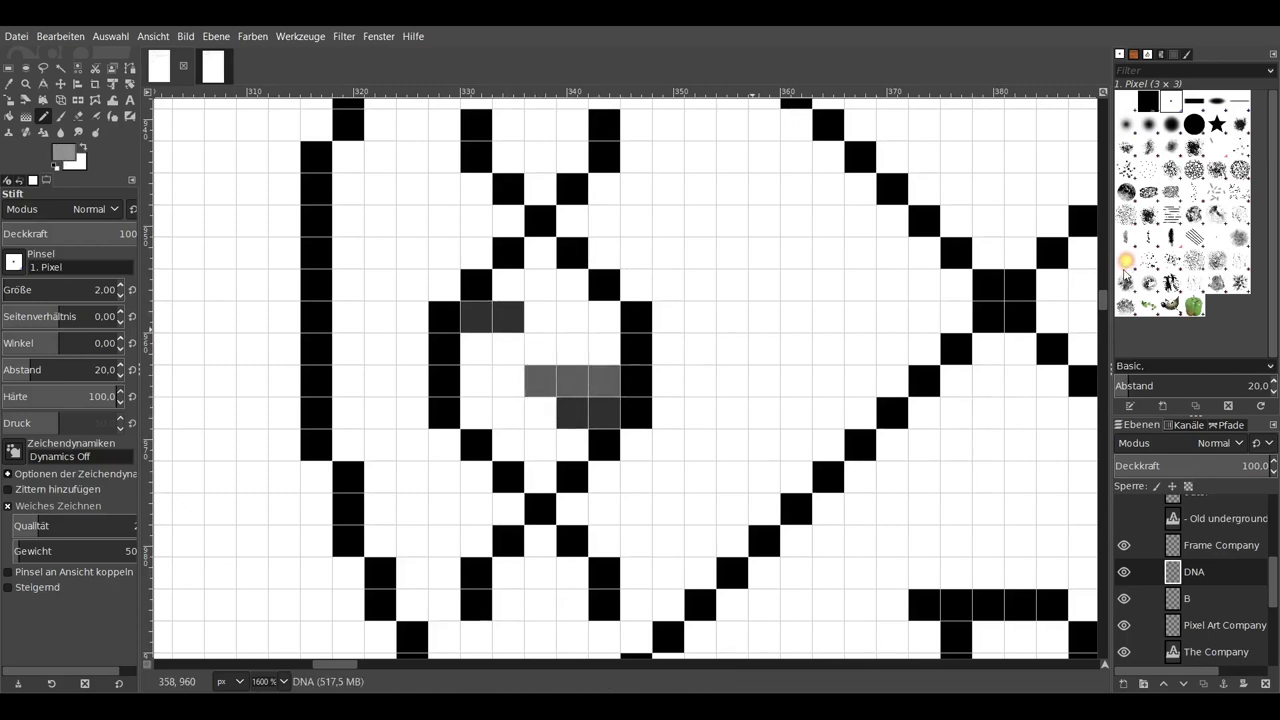
drag(476, 348, 604, 348)
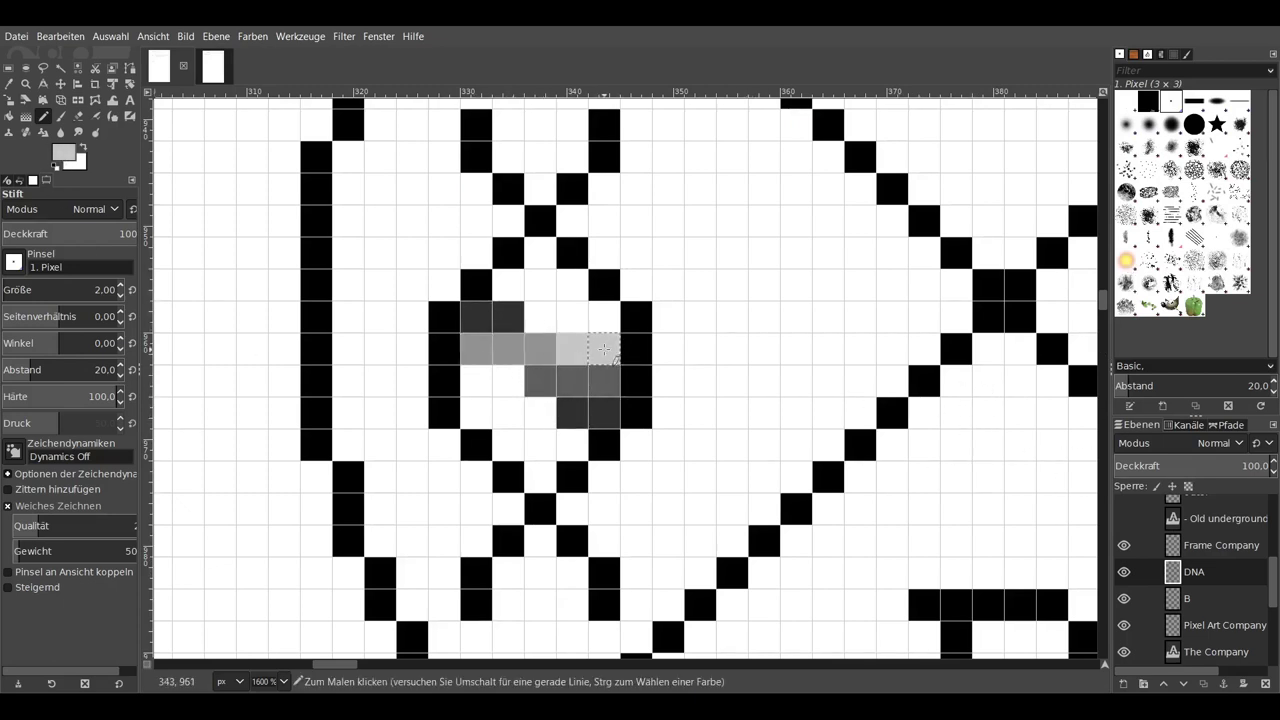
drag(476, 413, 540, 413)
drag(540, 316, 604, 316)
drag(476, 380, 508, 380)
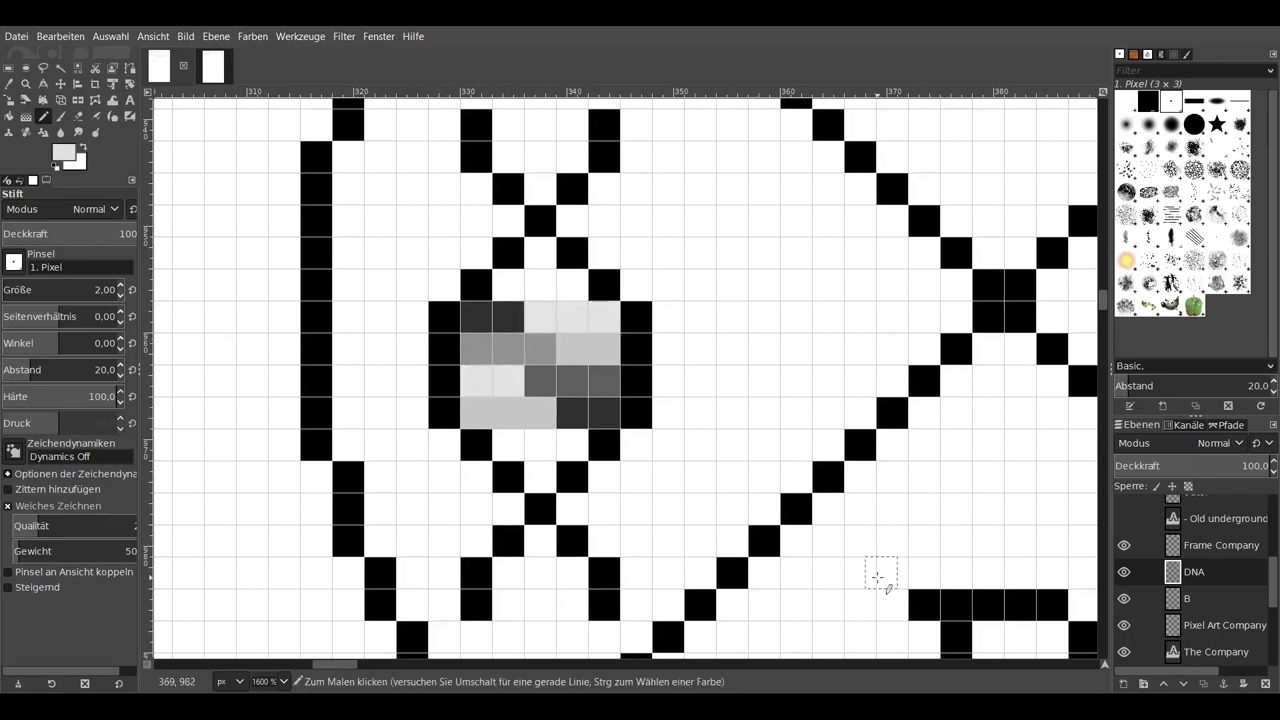
drag(604, 380, 540, 380)
- Repaint the lighter loop cells in a darker mid-grey
ctrl+click(572, 380)
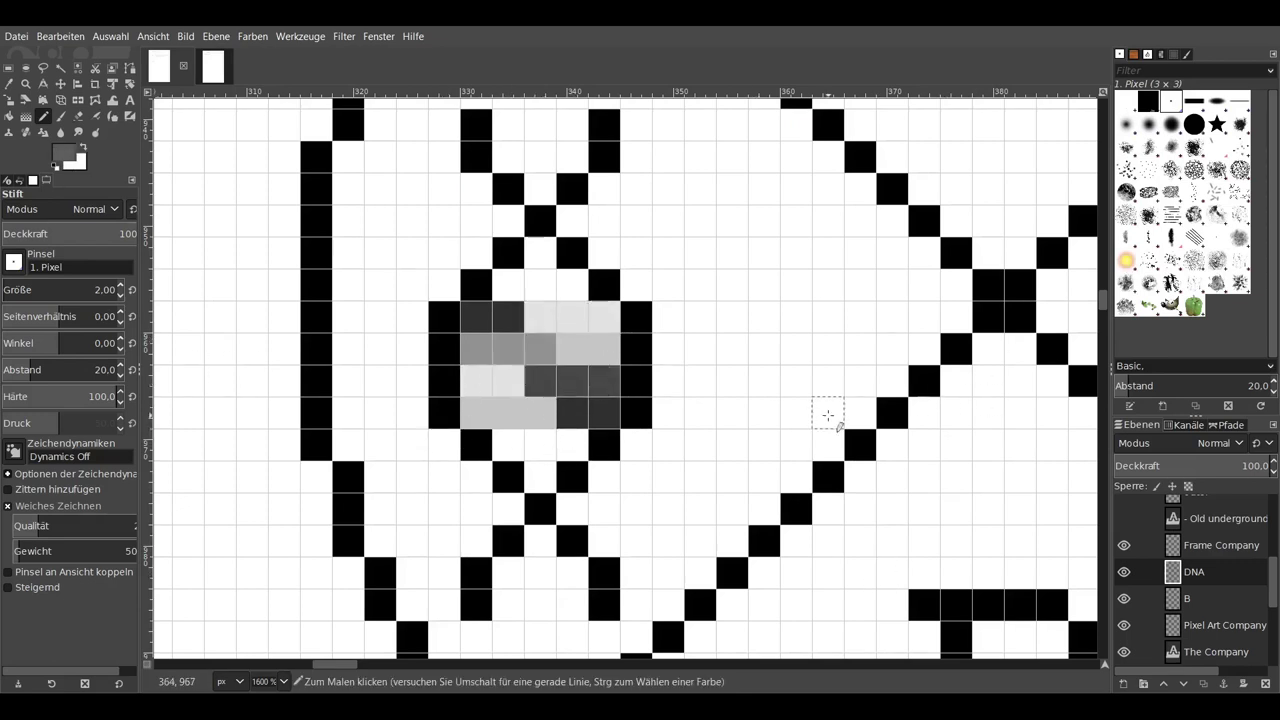
drag(476, 348, 604, 348)
click(541, 348)
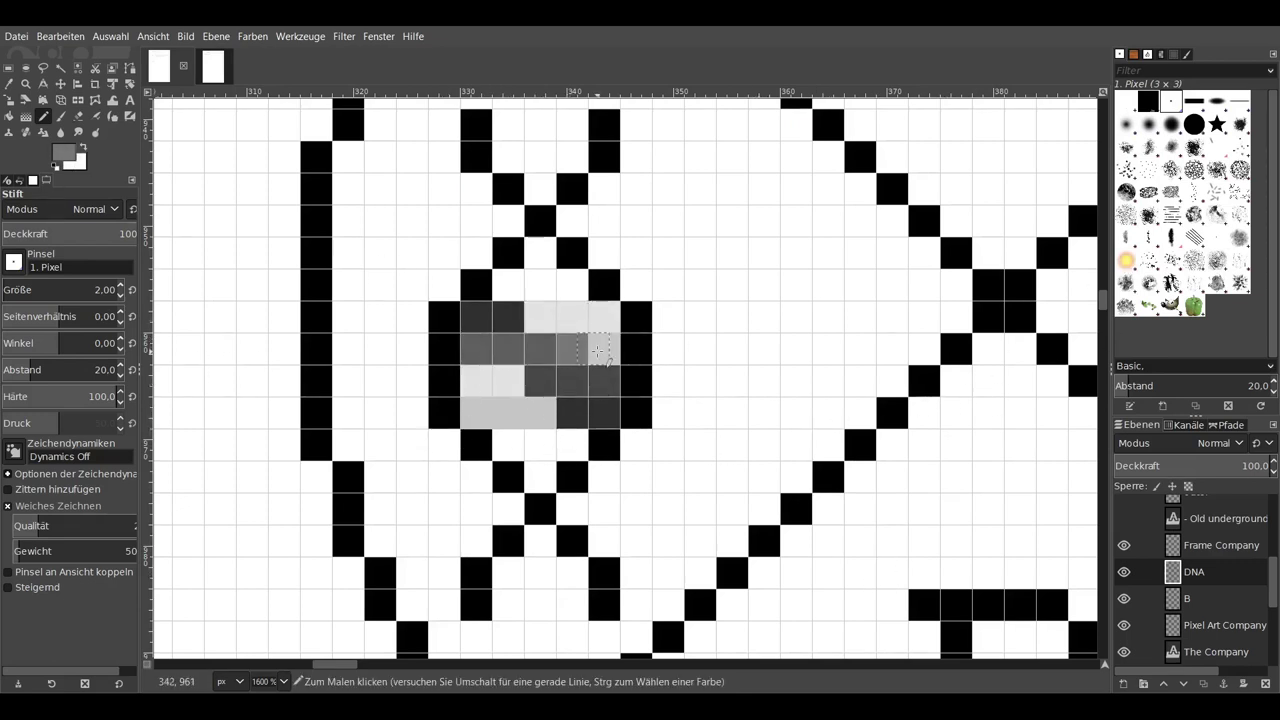
drag(476, 413, 540, 413)
drag(540, 317, 604, 317)
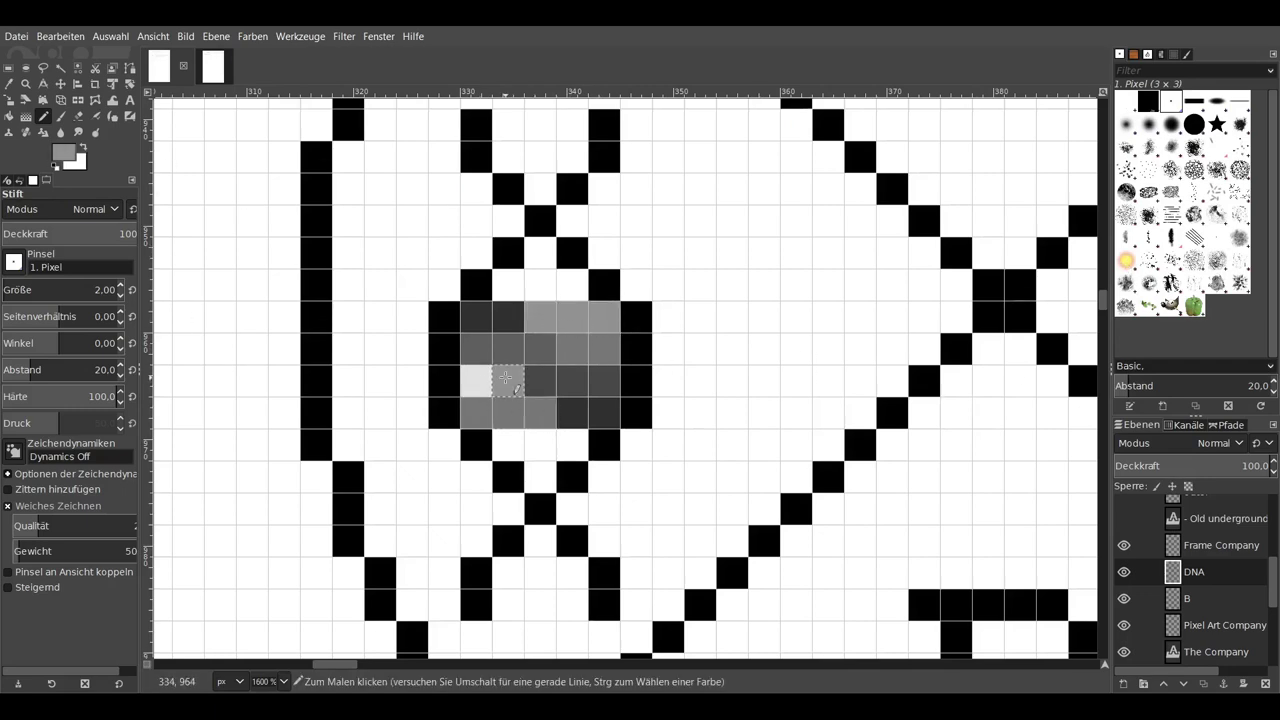
drag(508, 381, 476, 381)
- Refine the second and third rows of the loop shading
scroll(495, 428, down, 1)
scroll(495, 428, up, 1)
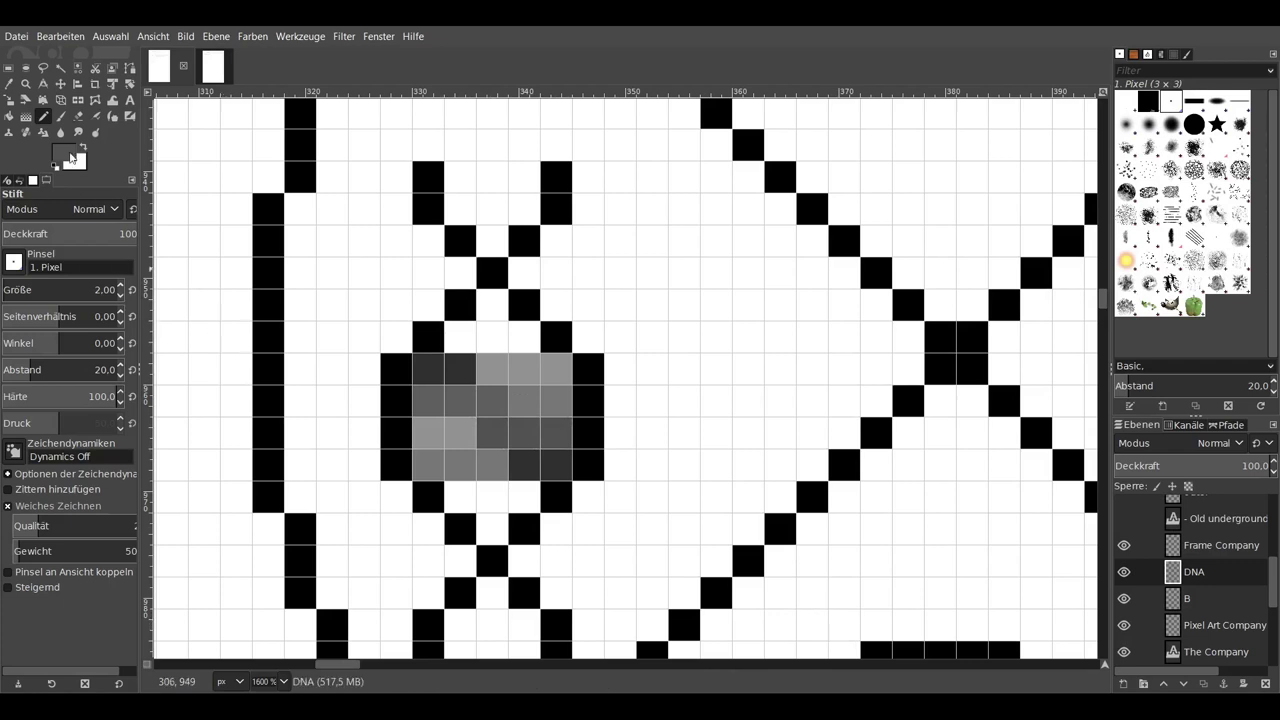
drag(428, 402, 492, 402)
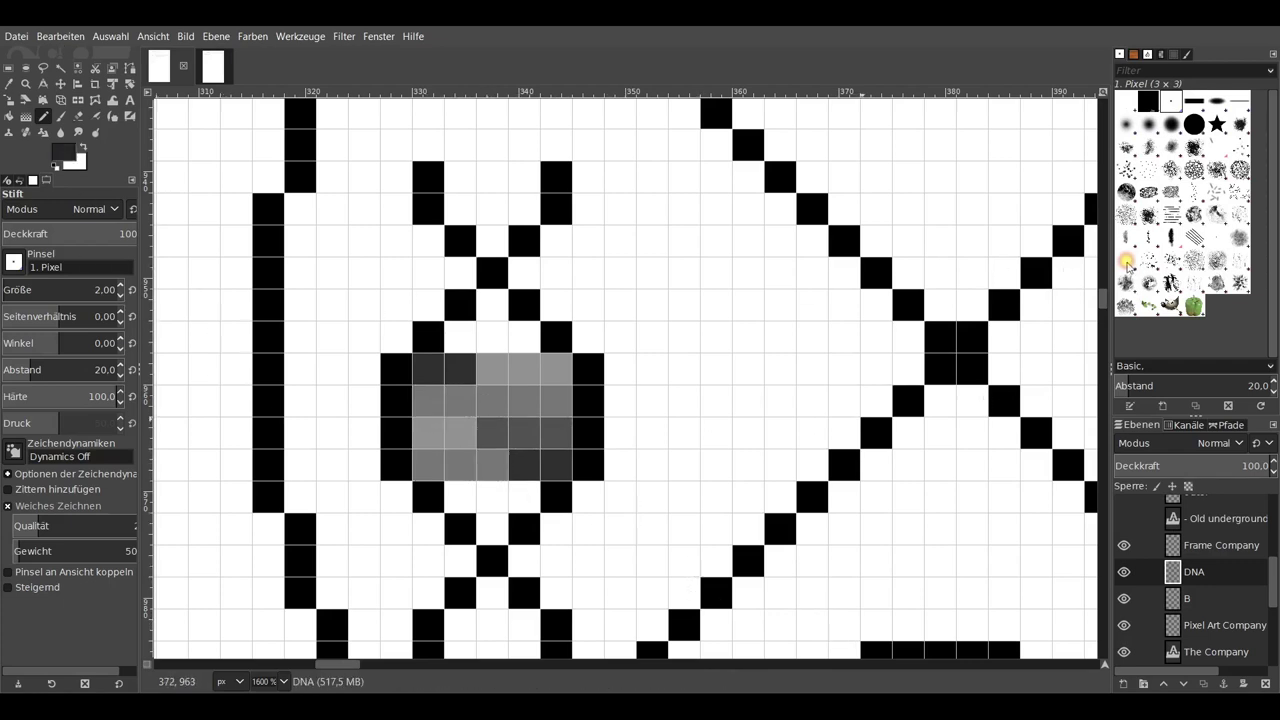
drag(556, 434, 492, 434)
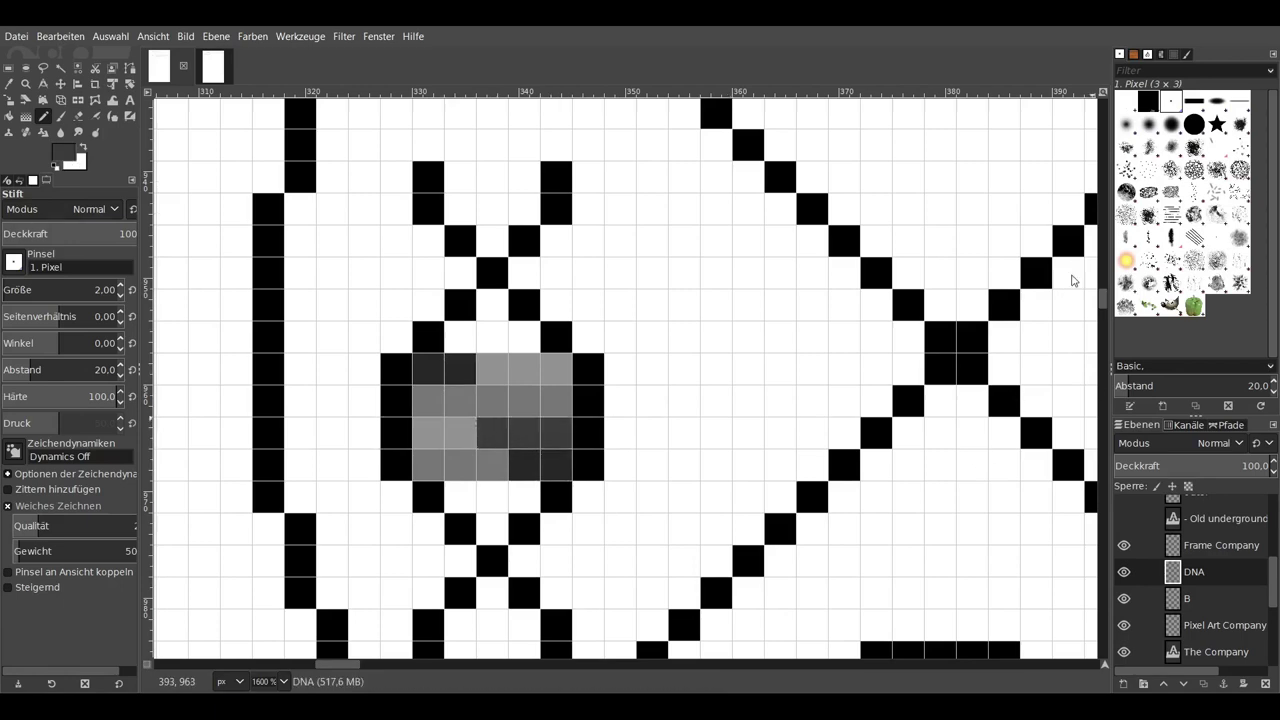
drag(428, 402, 492, 402)
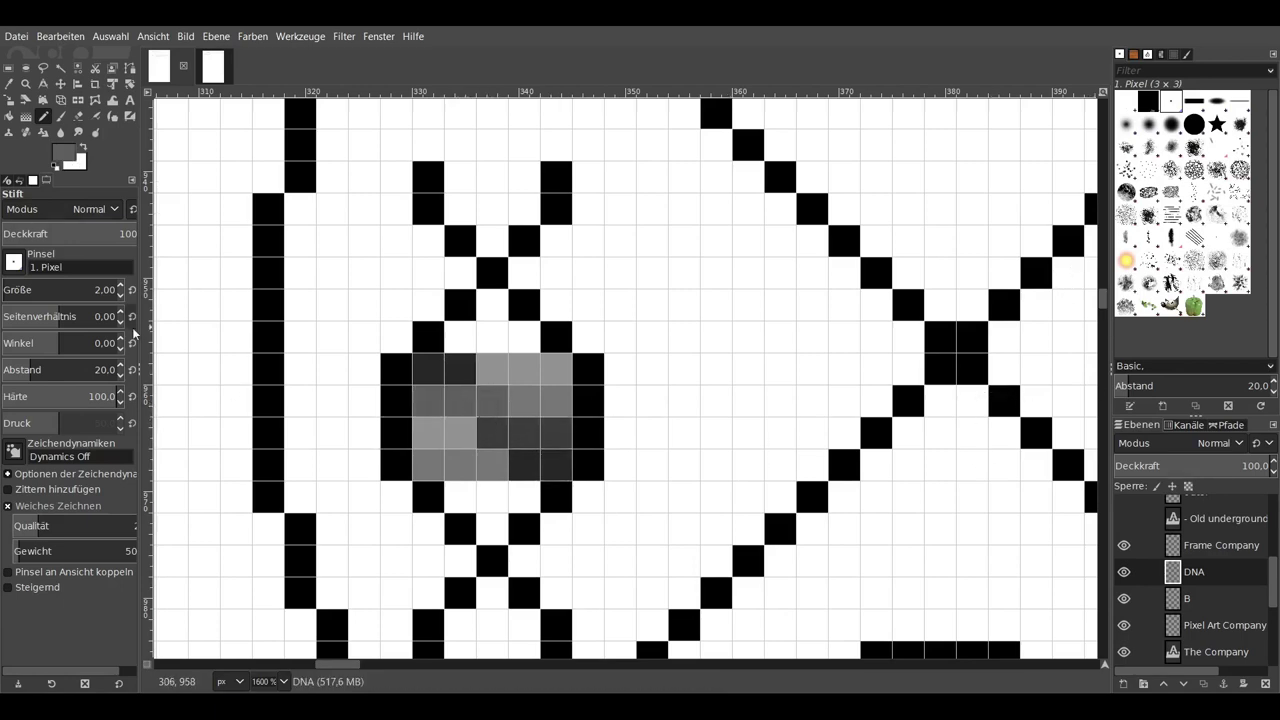
scroll(725, 462, down, 5)
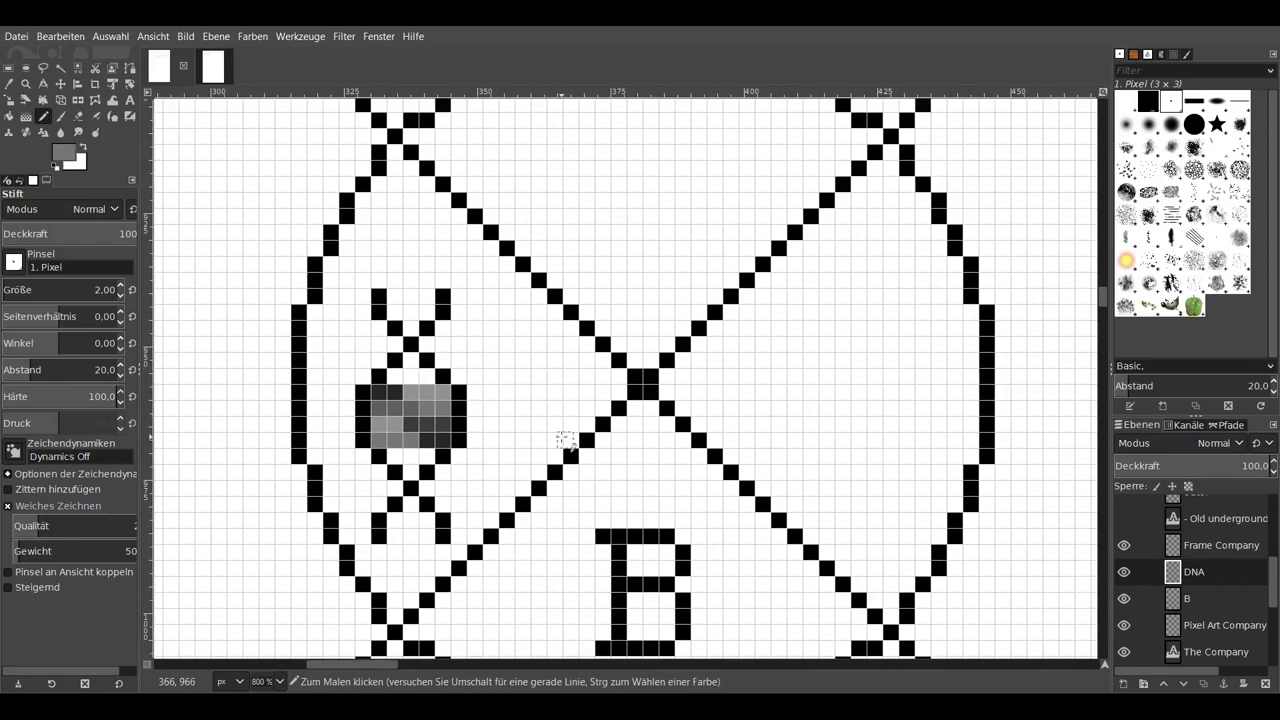
scroll(725, 462, up, 5)
scroll(634, 366, down, 3)
- Shift the DNA helix slightly right and up with the Move tool
key(m)
scroll(480, 435, up, 2)
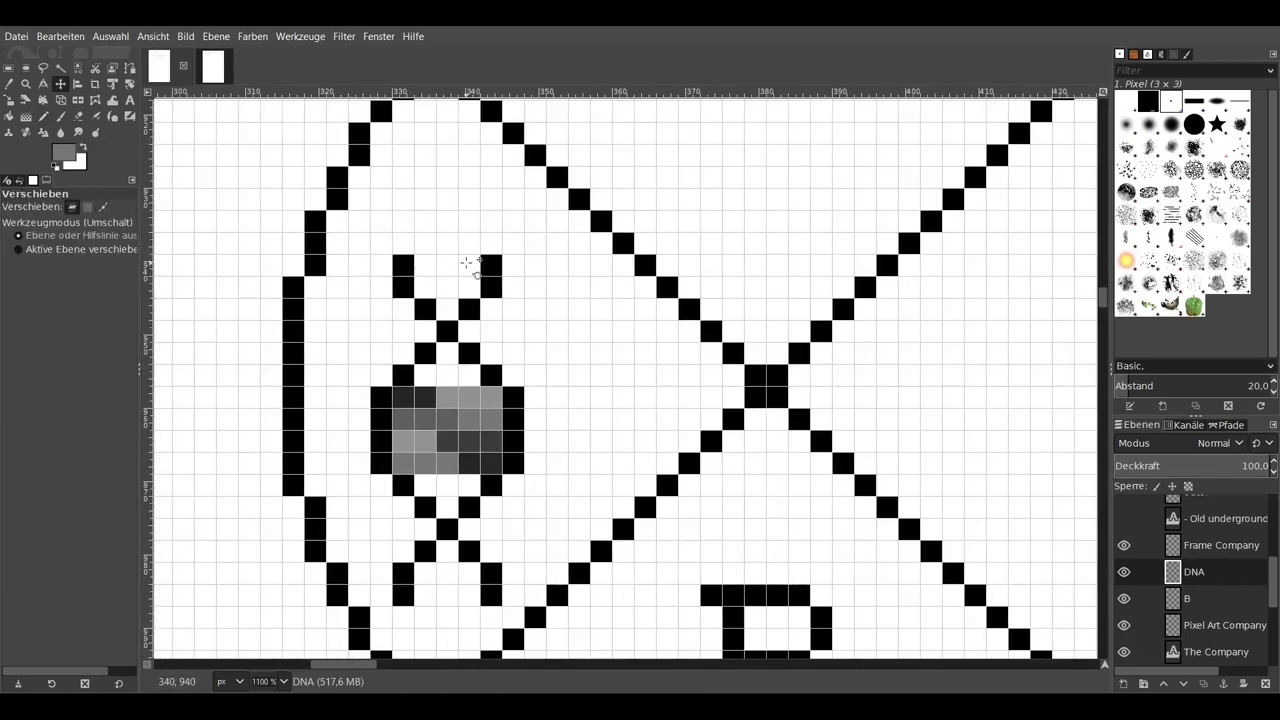
drag(415, 272, 437, 272)
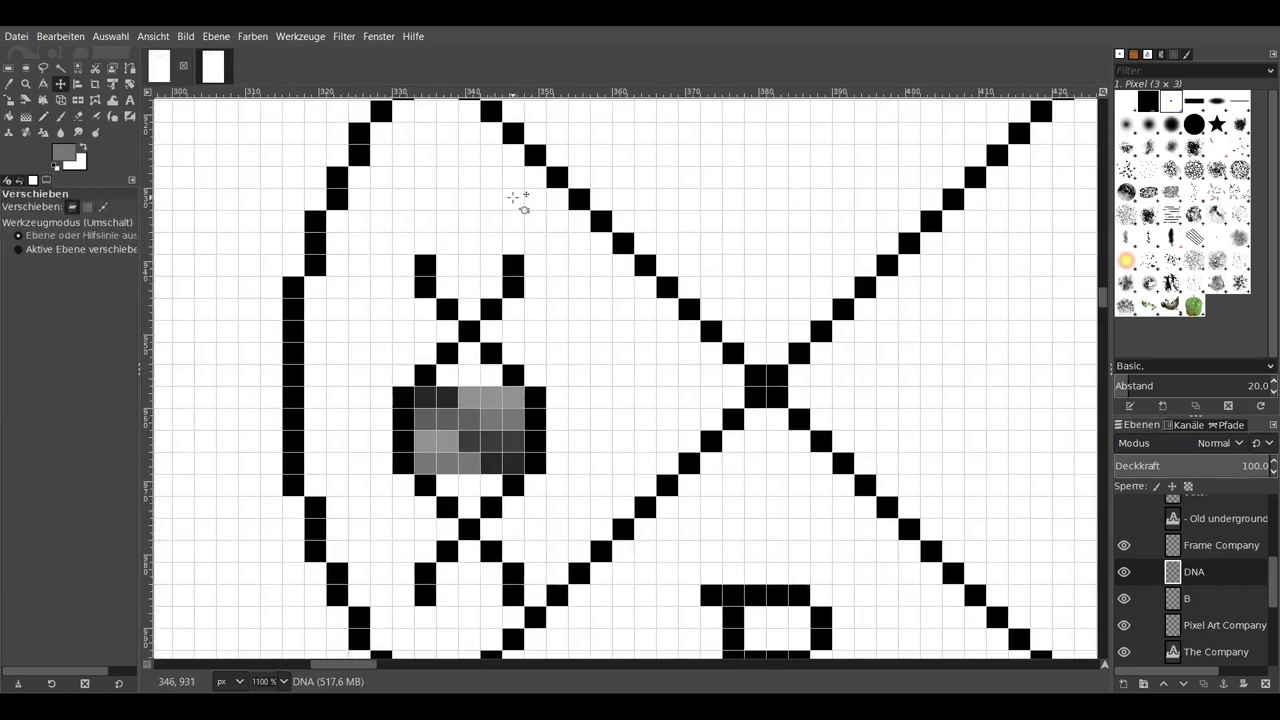
key(Up)
key(Up)
scroll(871, 420, down, 3)
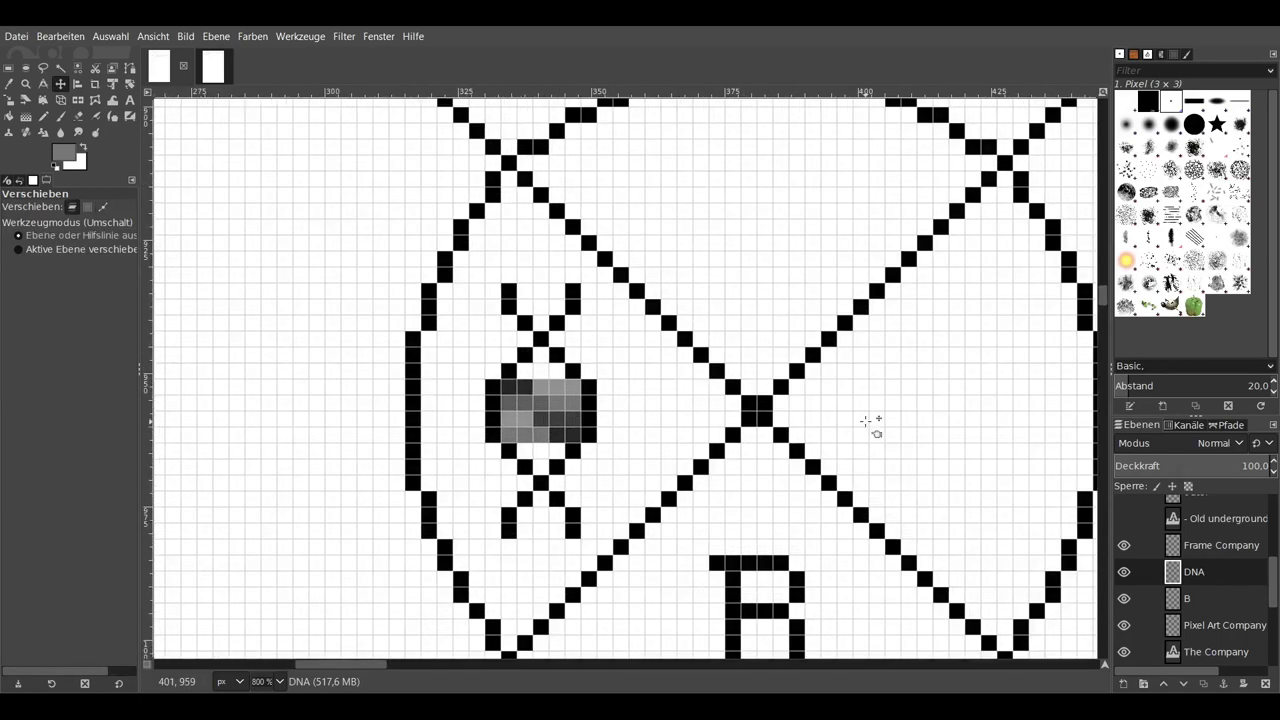
key(Right)
key(Right)
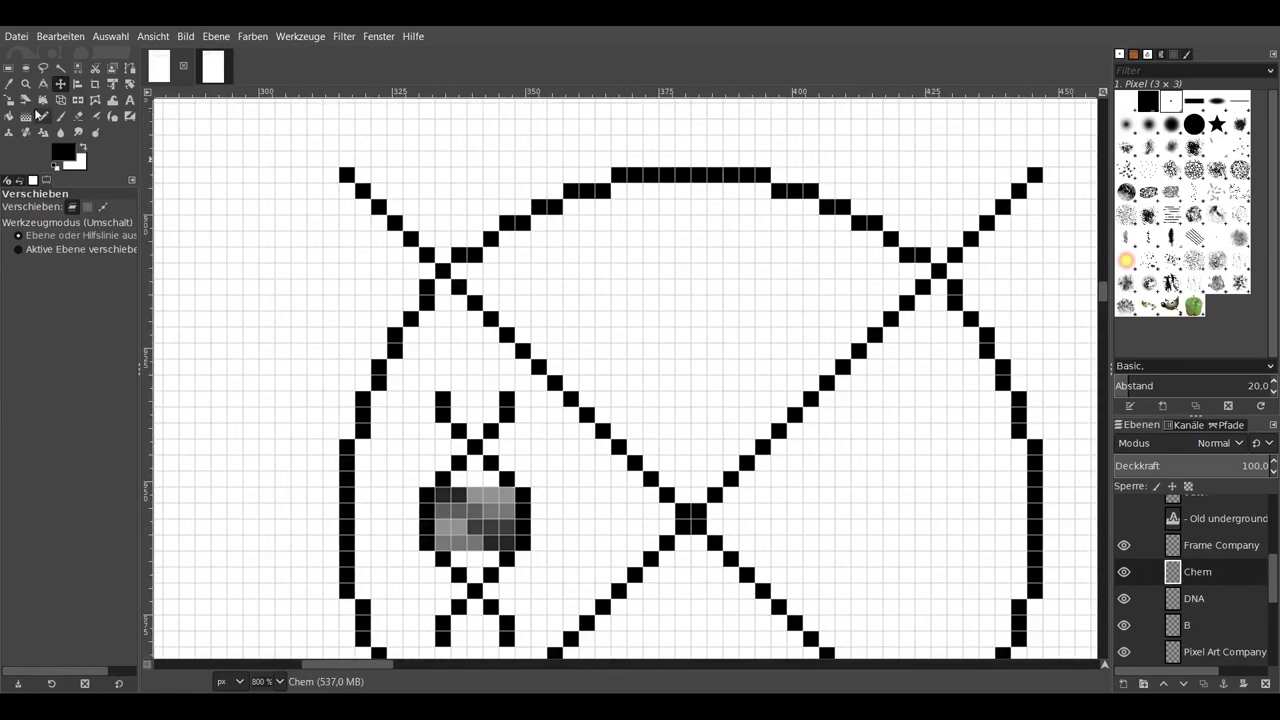
- Pencil the black flask outline with its sides, shoulders, neck and flared rim
click(43, 116)
click(676, 430)
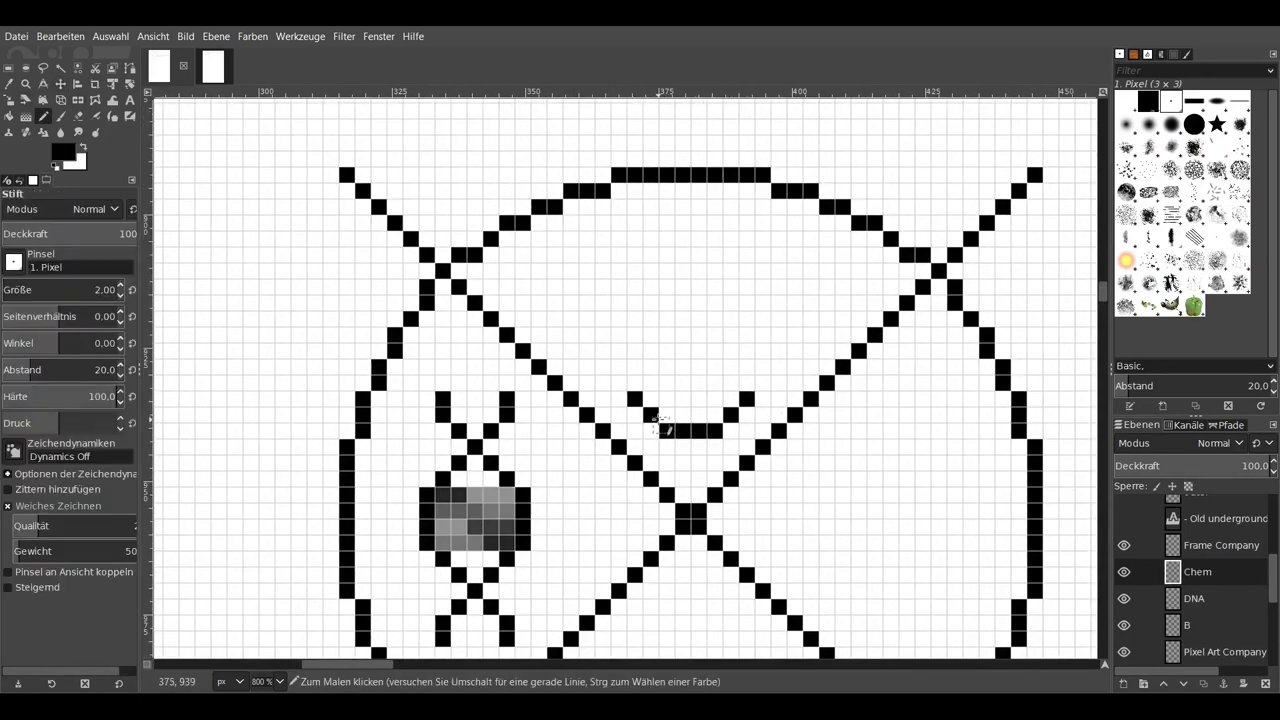
drag(618, 388, 626, 350)
drag(762, 350, 666, 270)
drag(714, 302, 714, 286)
click(650, 254)
click(730, 254)
drag(722, 238, 666, 238)
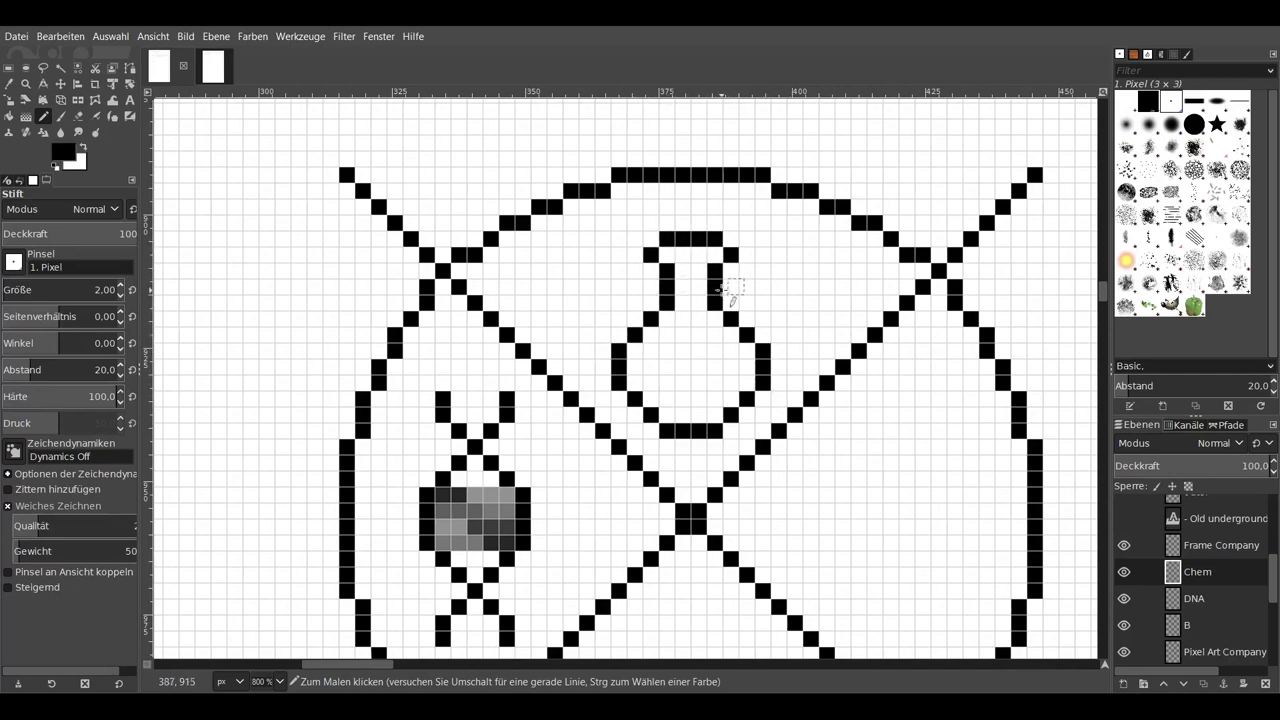
- Sample greys from the DNA shading and paint grey liquid pixels in the flask
key(o)
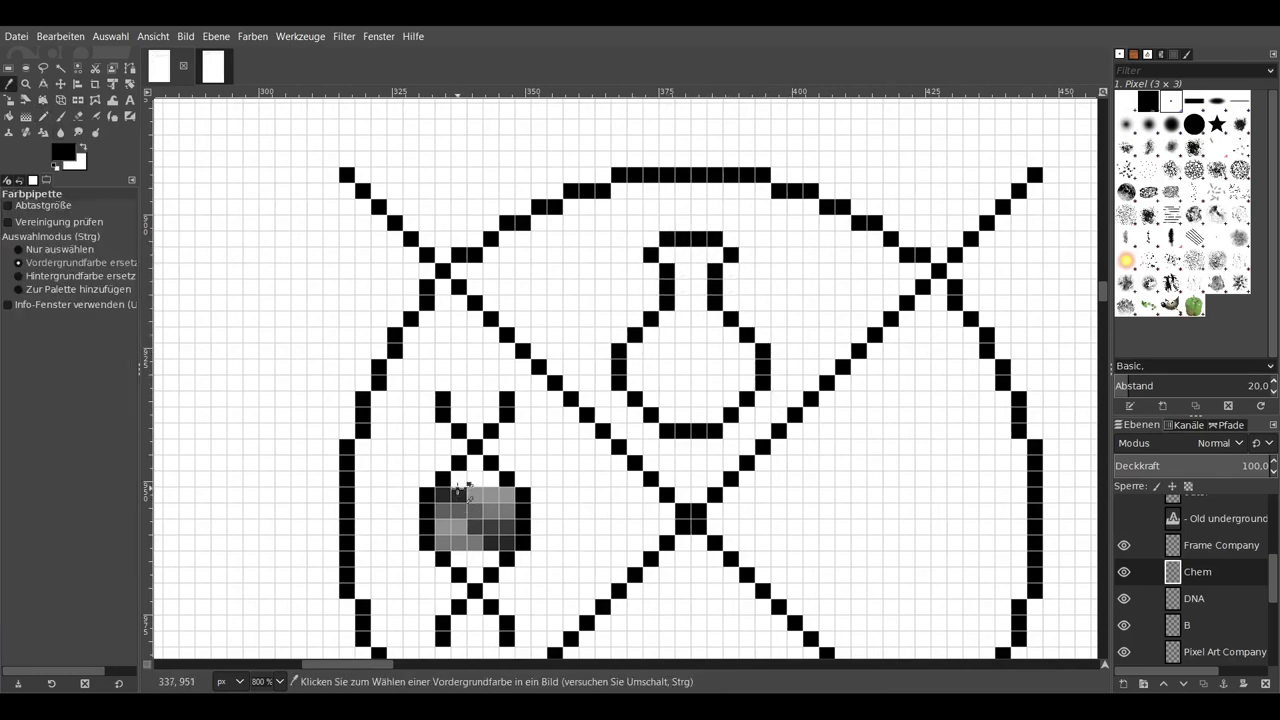
click(452, 495)
key(n)
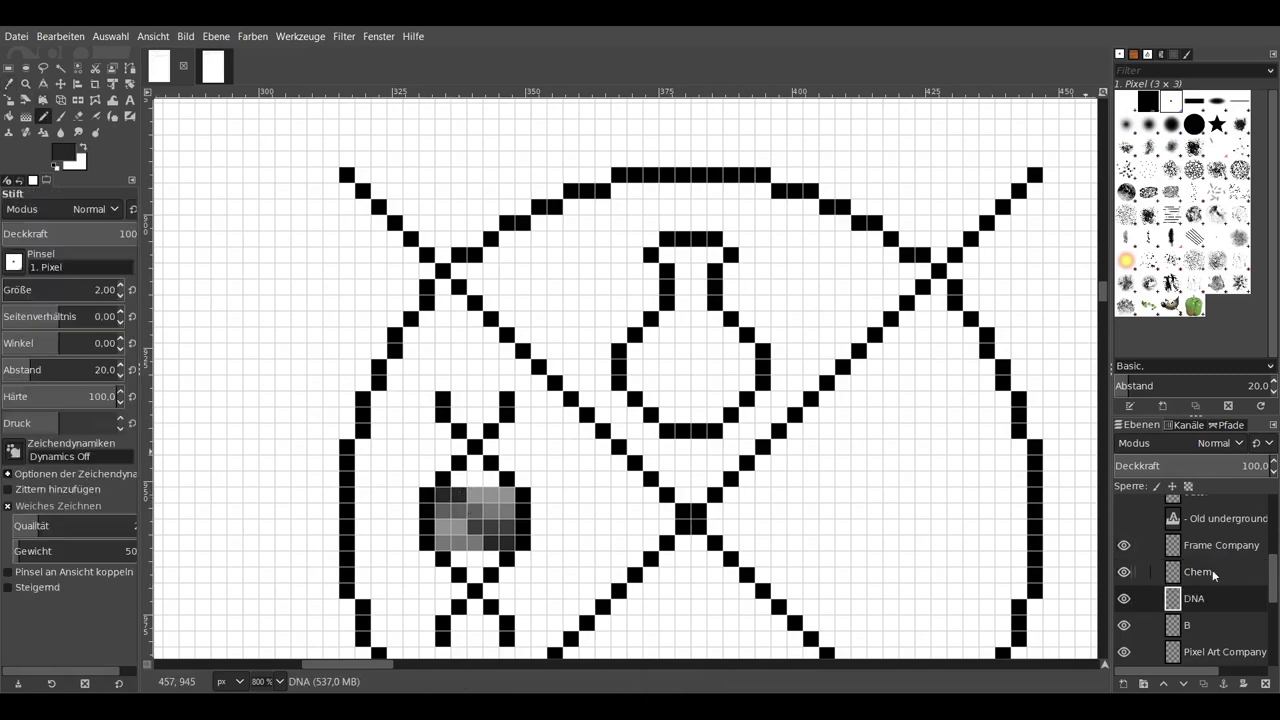
click(746, 366)
key(o)
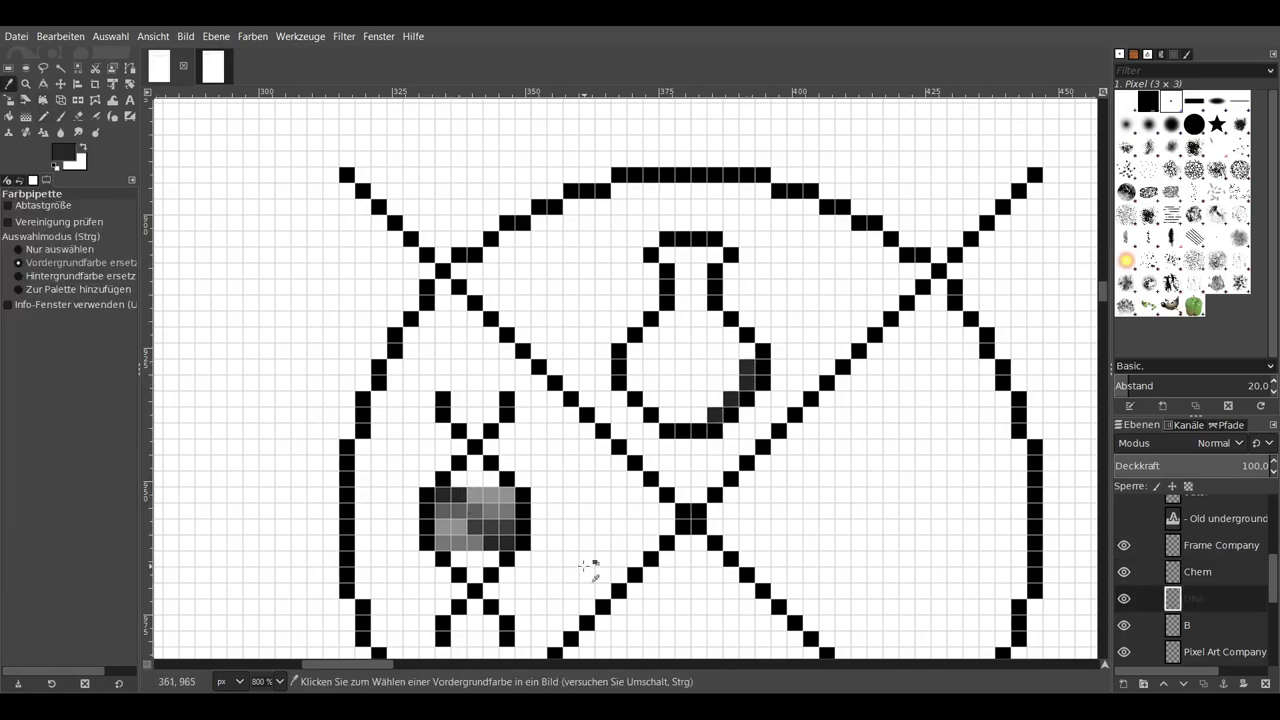
key(n)
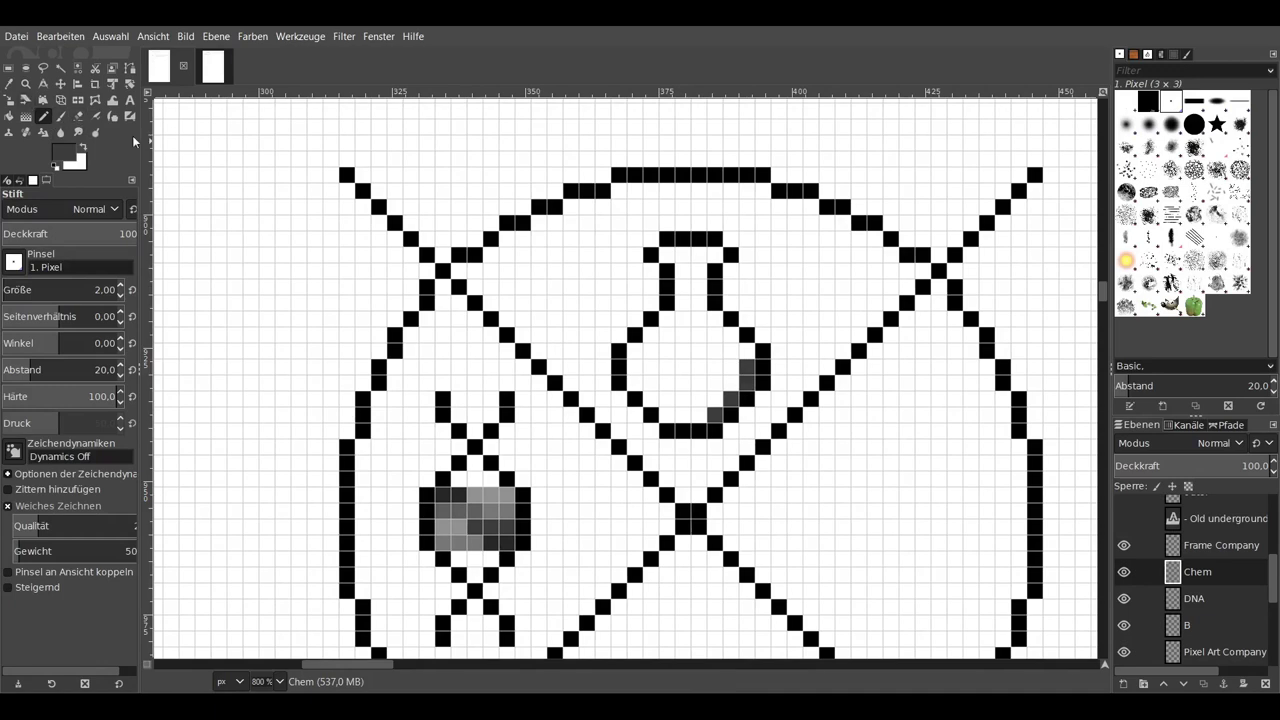
key(o)
click(490, 540)
key(Page_Down)
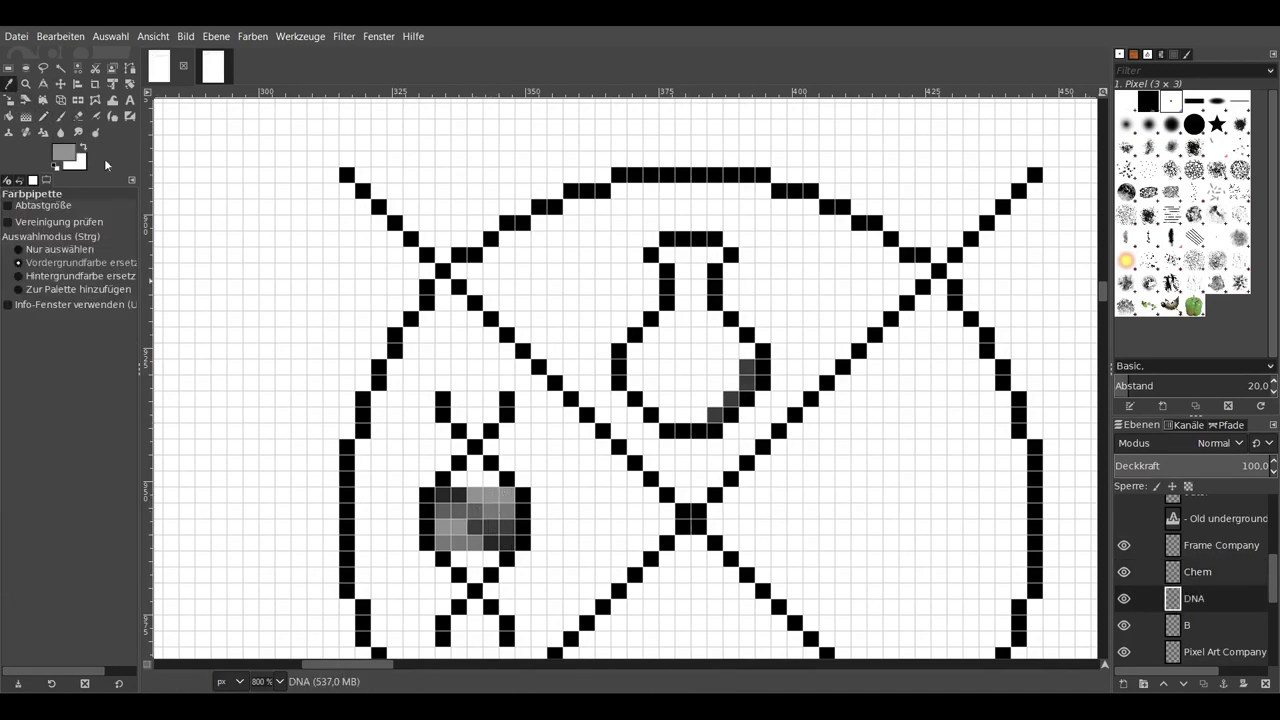
key(n)
drag(650, 398, 682, 350)
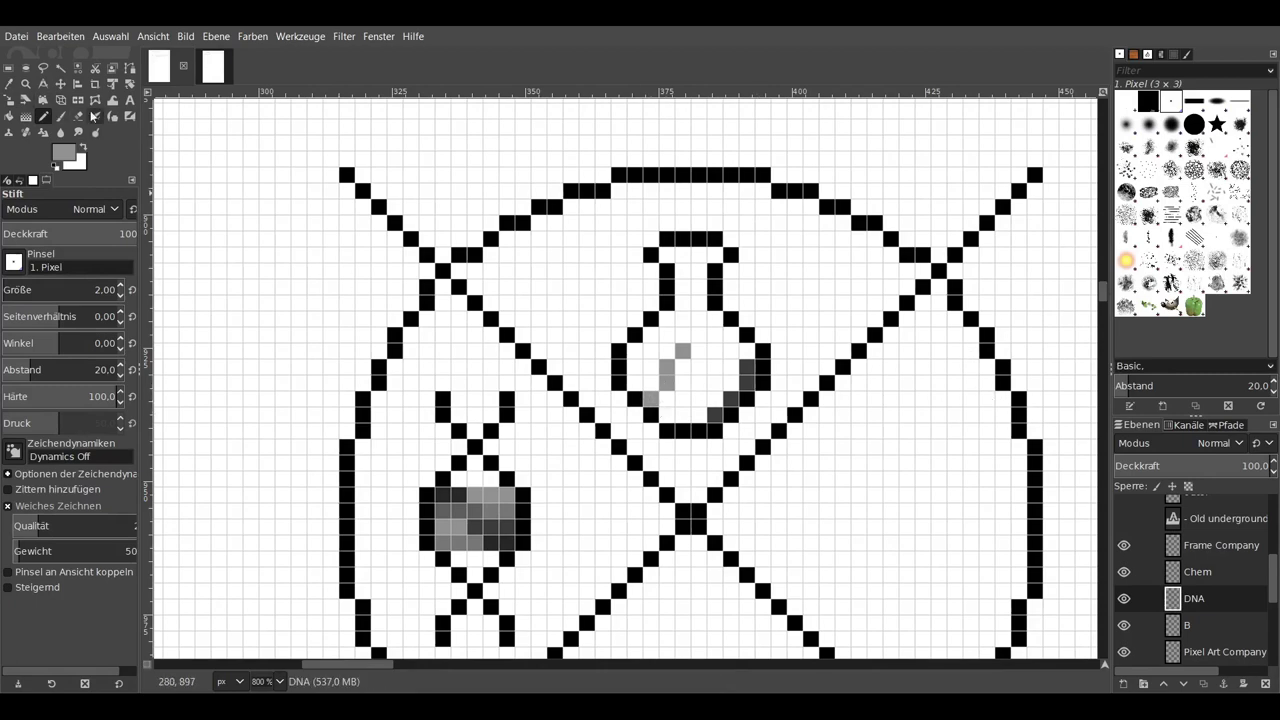
- Undo liquid painted on the wrong layer and repaint it darker grey on Chem
key(o)
click(1203, 575)
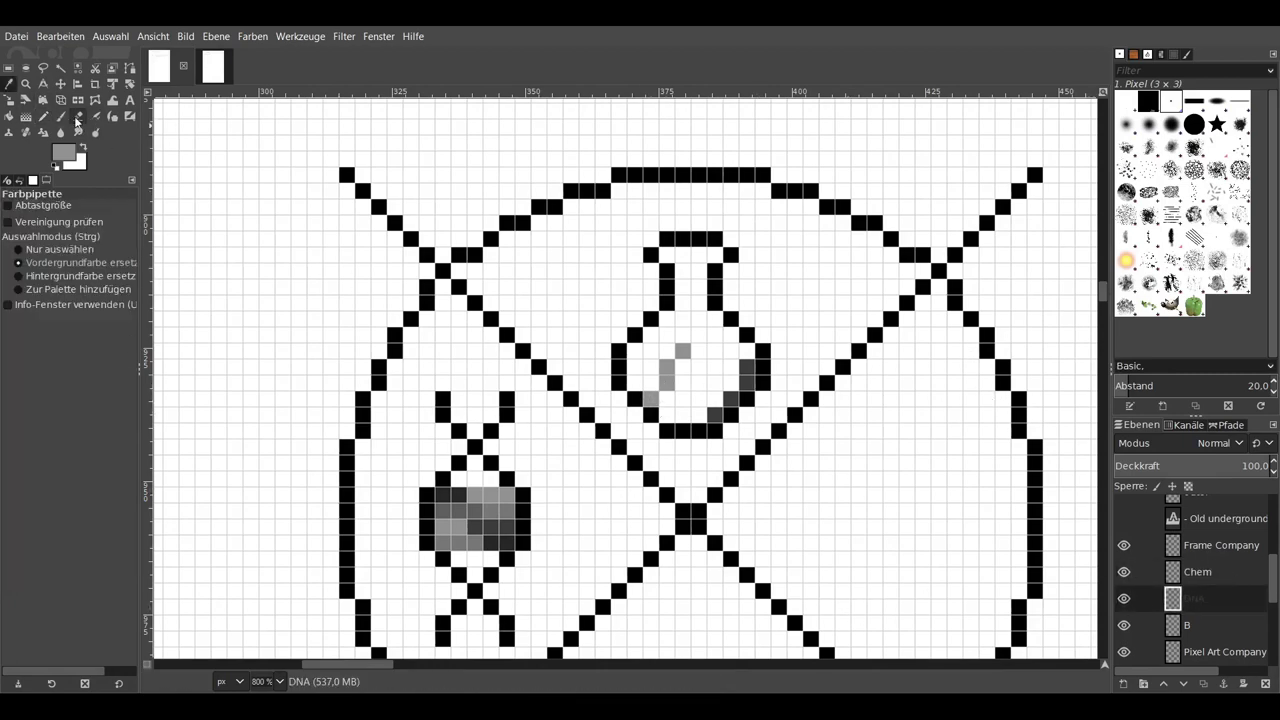
key(n)
key(ctrl+z)
key(ctrl+z)
drag(650, 398, 666, 382)
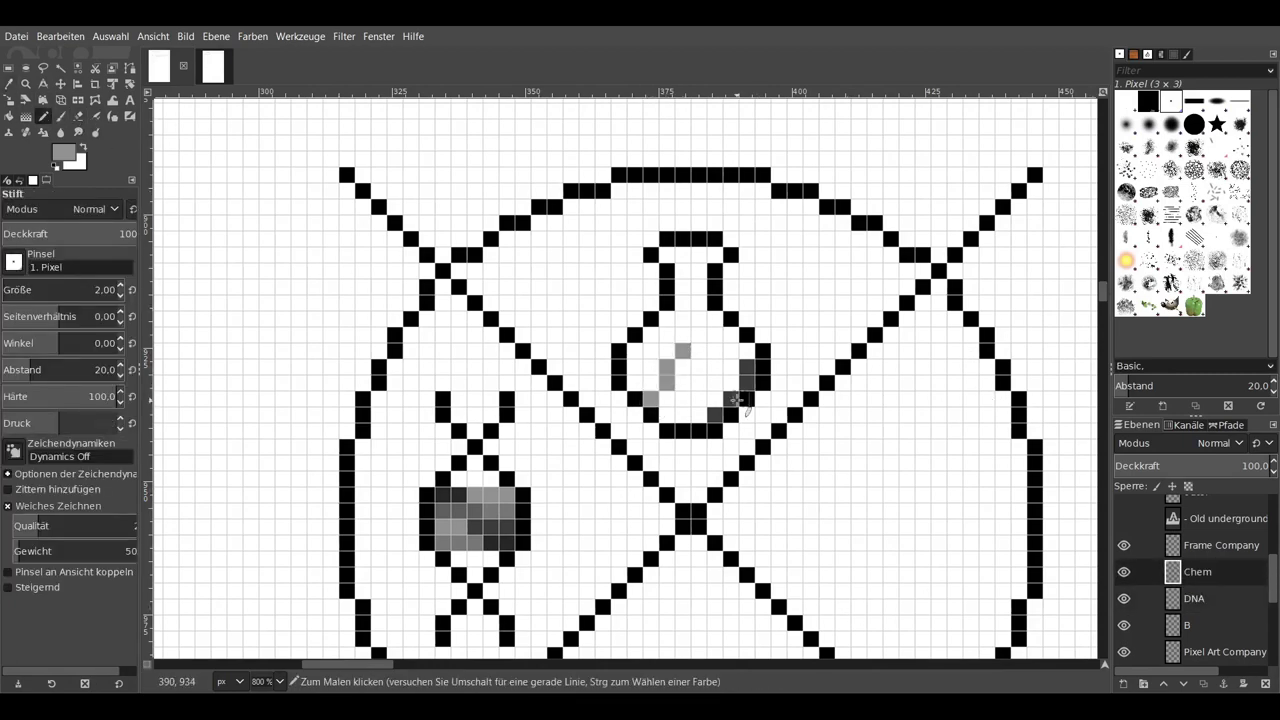
click(1195, 598)
key(o)
click(450, 515)
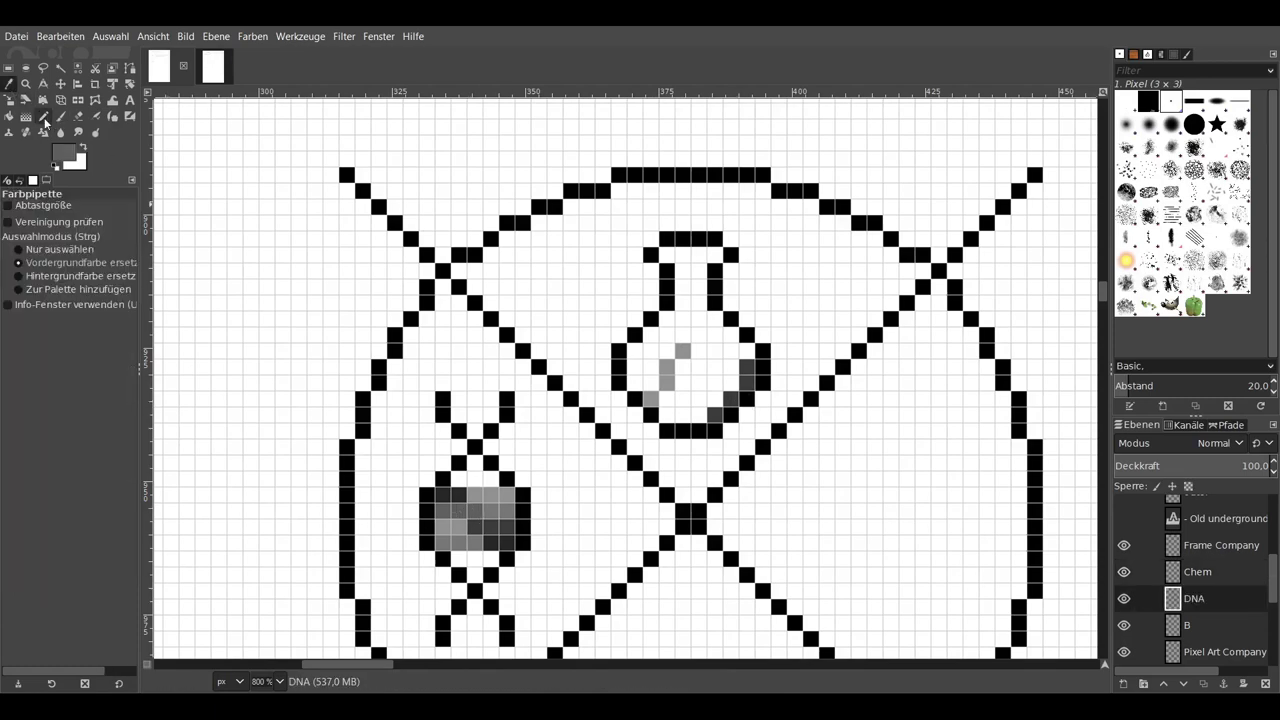
key(n)
click(1195, 571)
drag(634, 366, 652, 383)
- Fill a row of grey liquid and shade the flask liquid lighter on the left
click(1195, 598)
key(o)
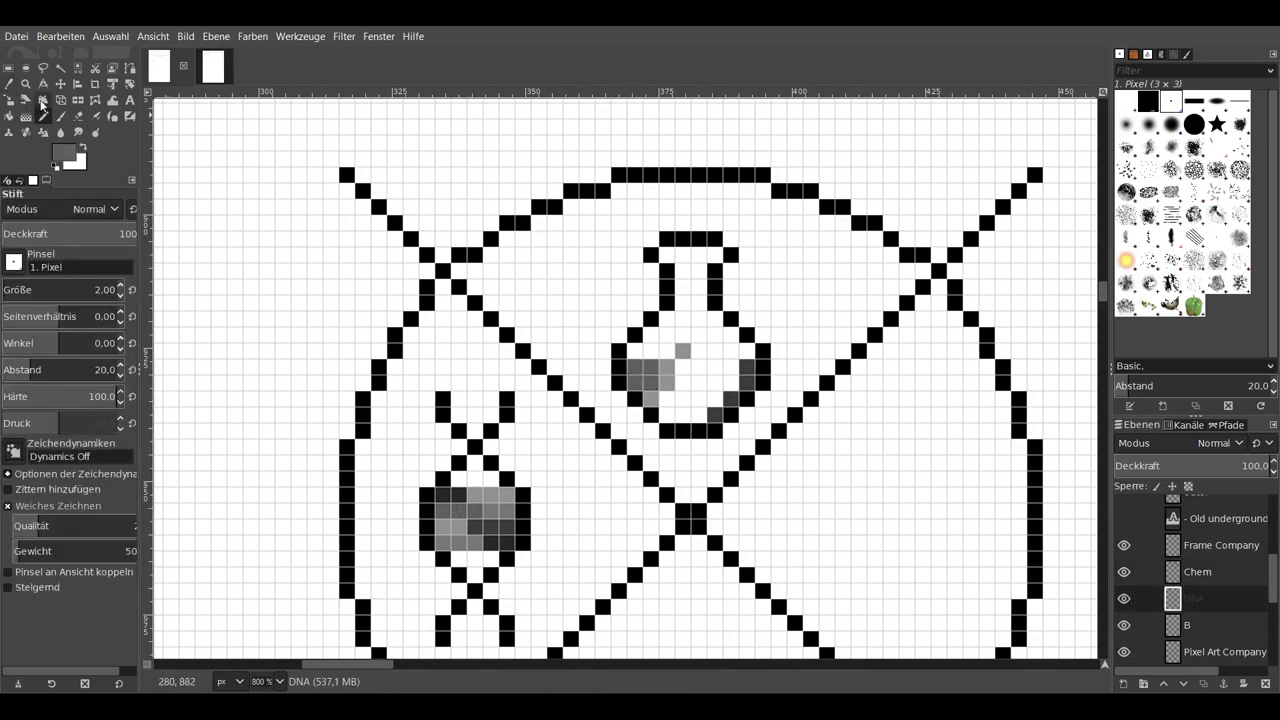
key(n)
key(Page_Up)
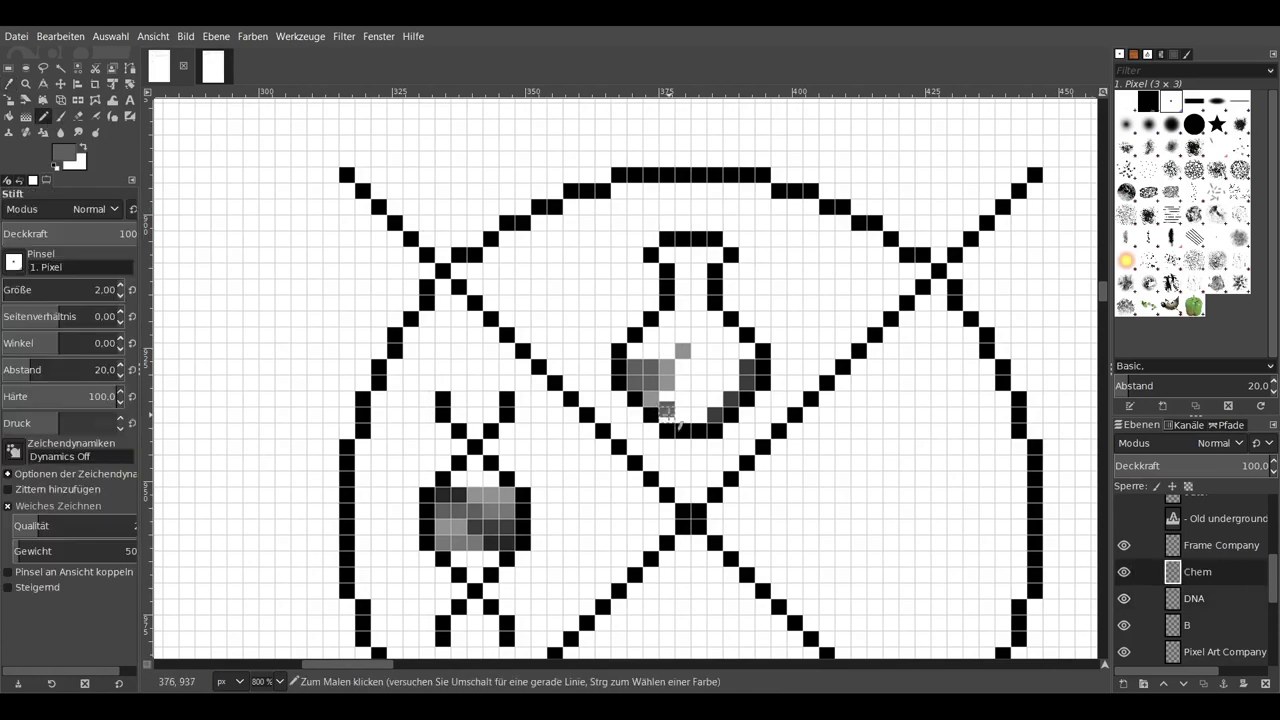
mouse_move(665, 397)
mouse_down()
mouse_move(714, 397)
mouse_move(745, 378)
mouse_move(722, 410)
mouse_up()
ctrl+click(682, 350)
drag(650, 370, 640, 385)
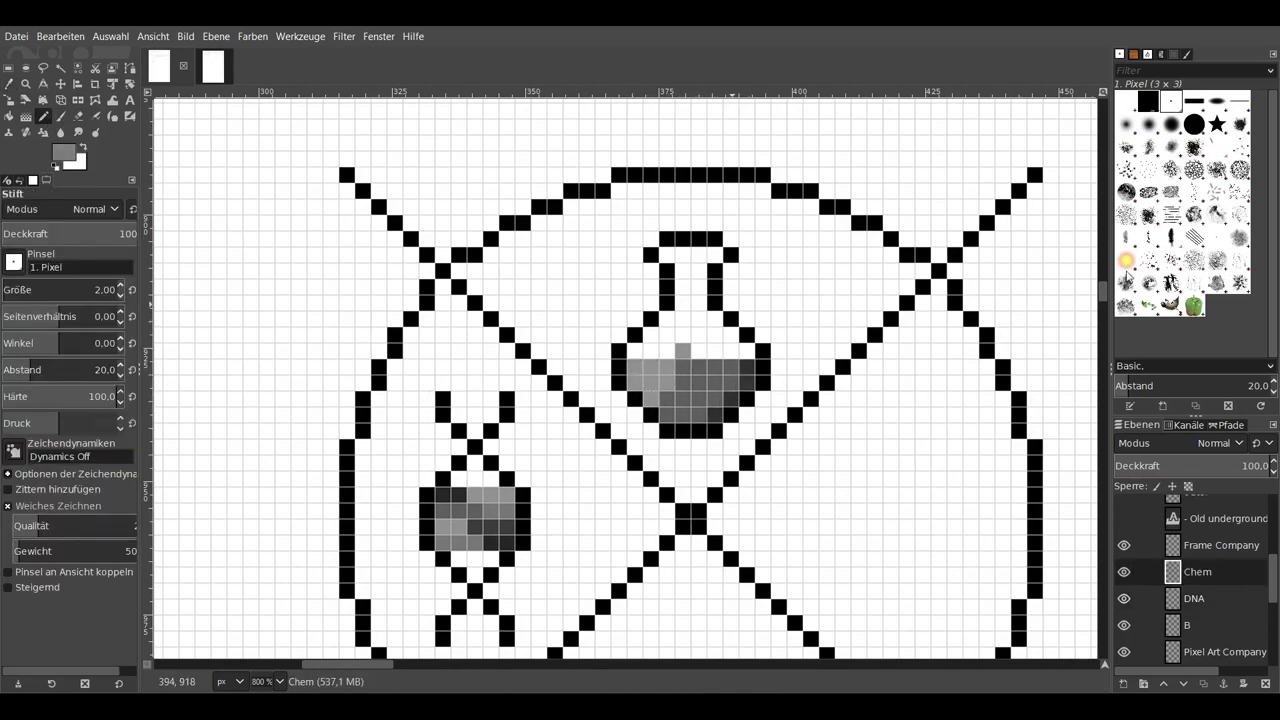
ctrl+click(666, 380)
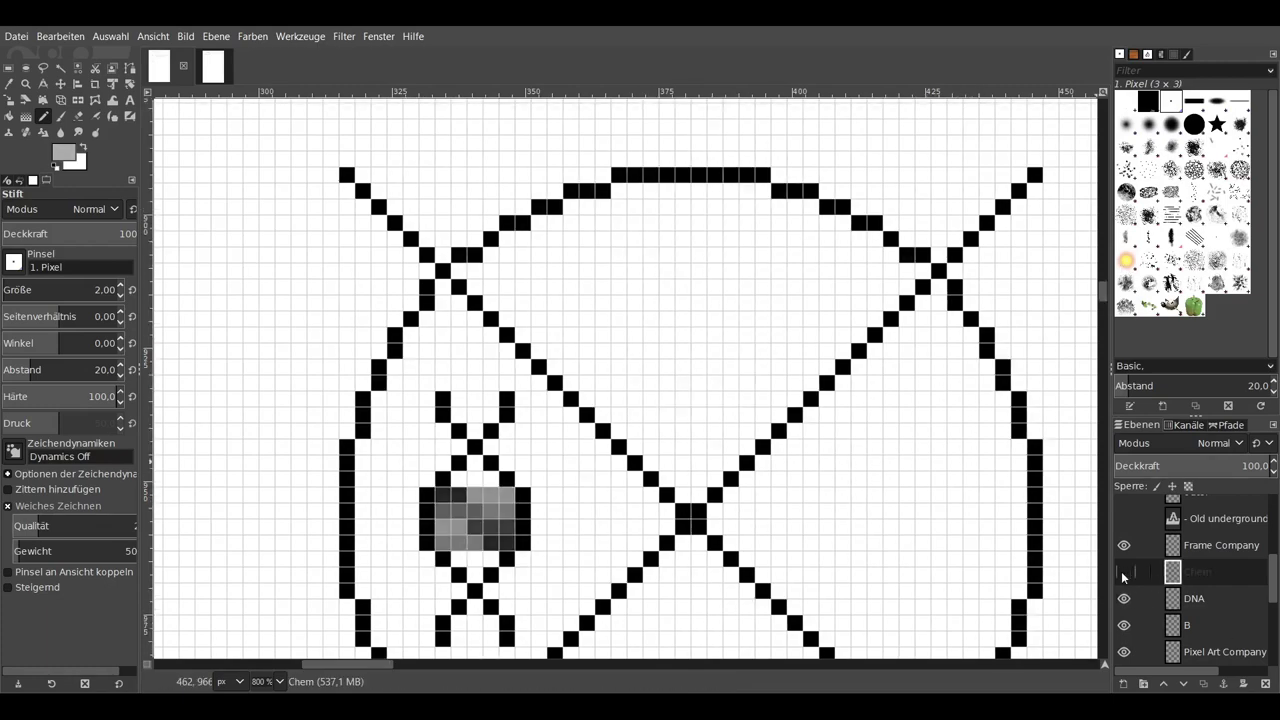
scroll(760, 420, down, 3)
scroll(760, 420, right, 3)
- Add an Atom layer and start the small atom's black pixel outline
shift+click(1123, 683)
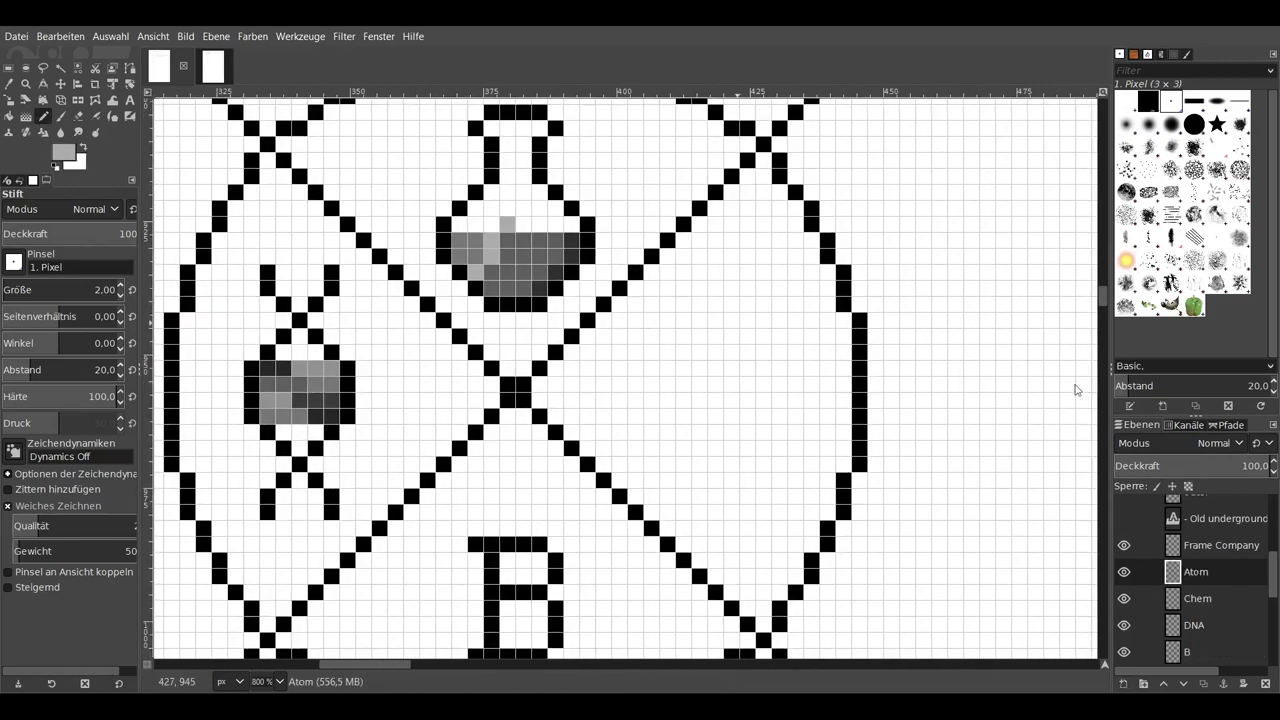
scroll(546, 471, right, 5)
scroll(780, 478, left, 3)
ctrl+click(432, 290)
click(800, 466)
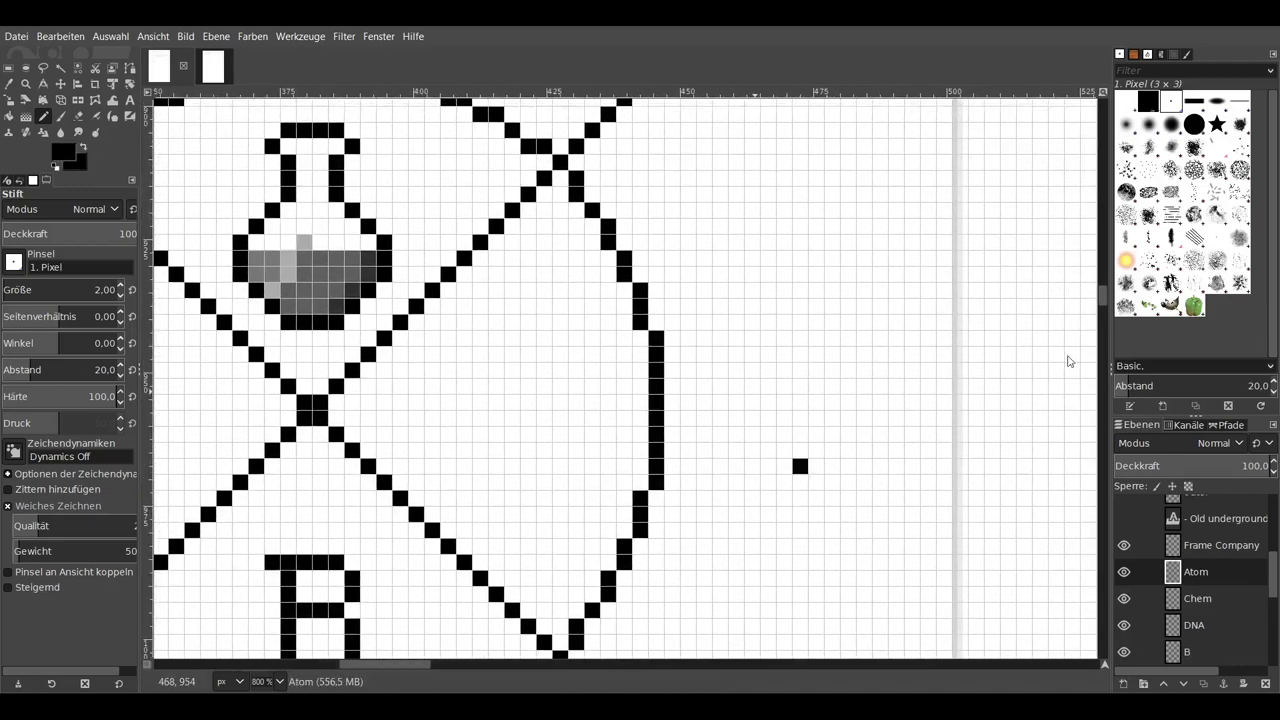
click(816, 434)
click(832, 466)
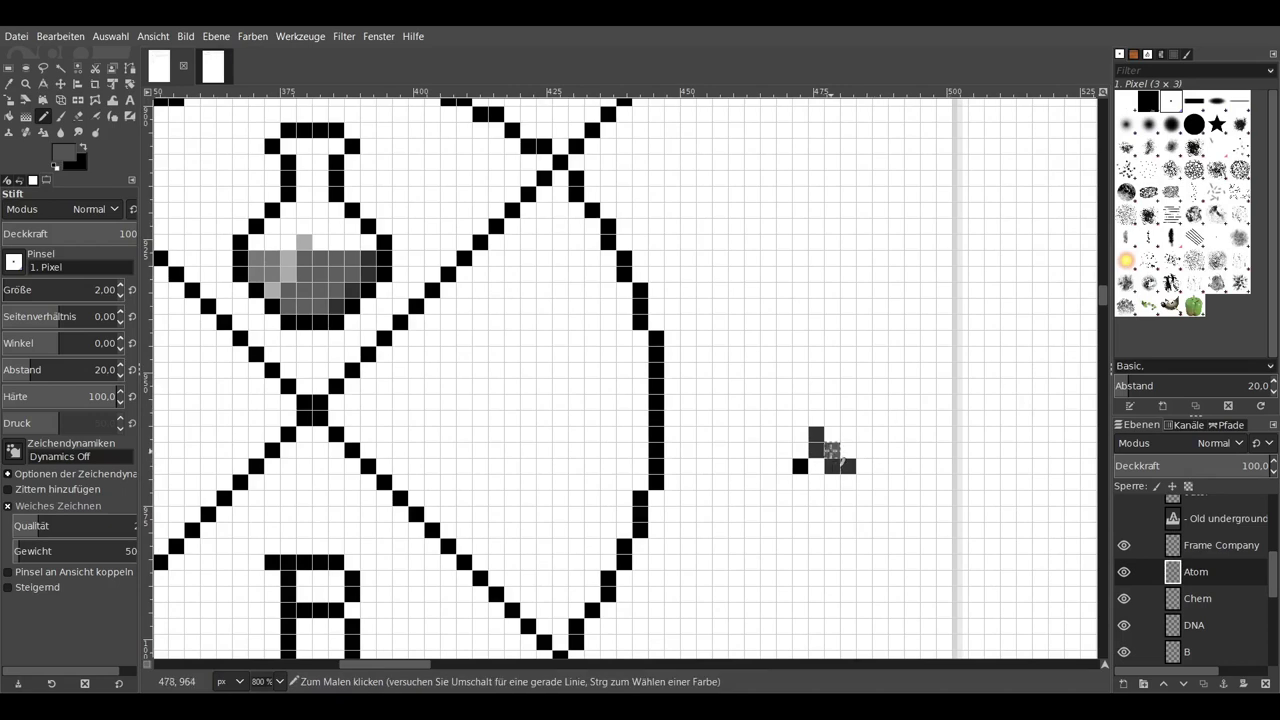
click(864, 450)
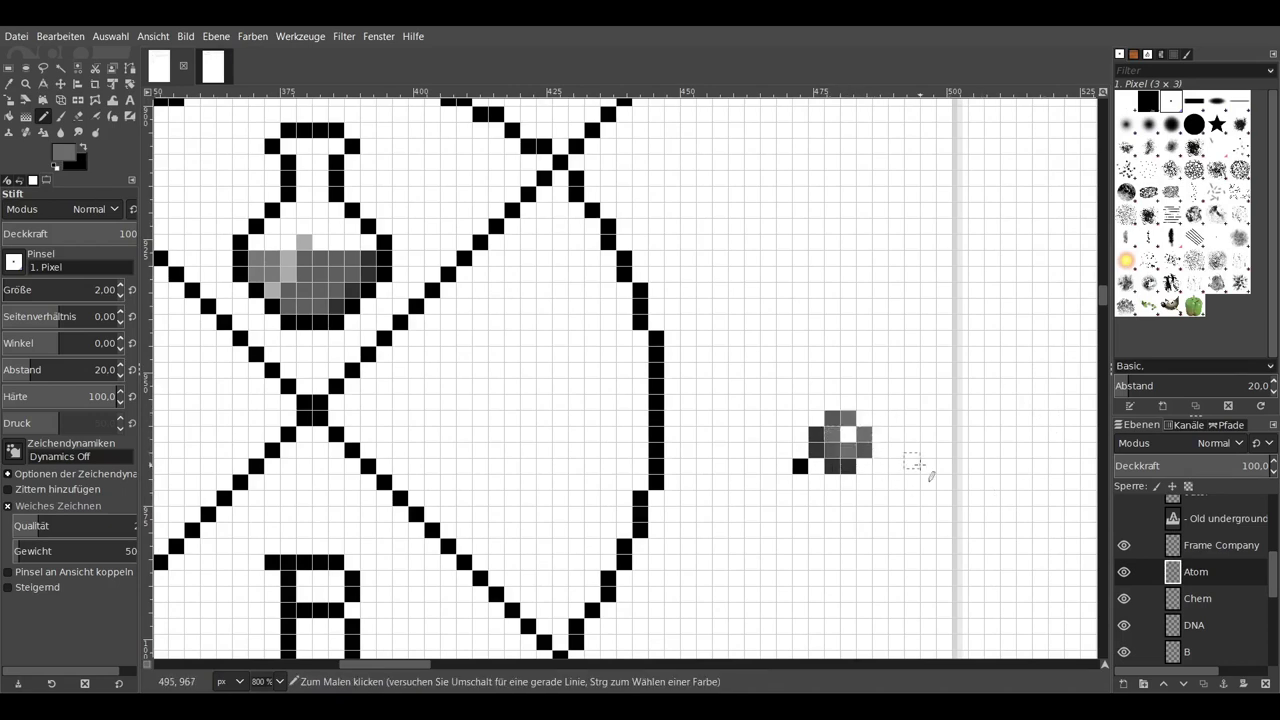
- Close the atom's ring outline with diagonal pixels and add grey inside
scroll(1018, 388, down, 1)
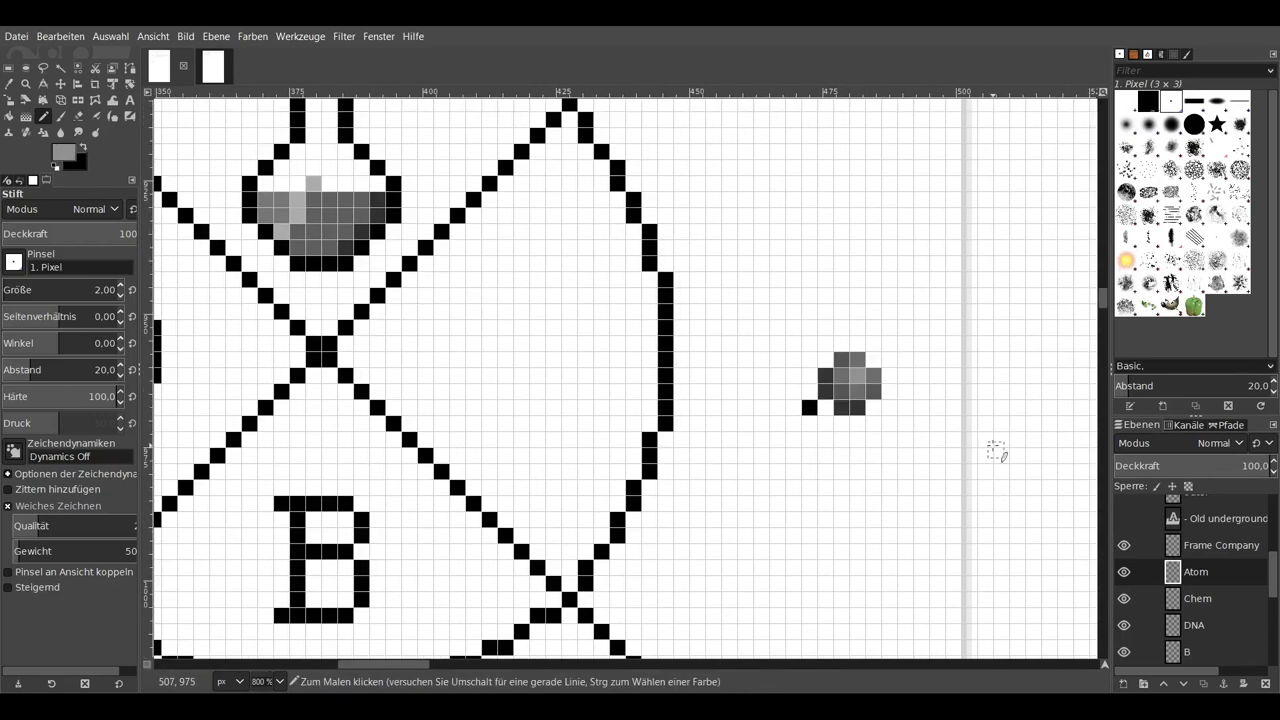
click(776, 407)
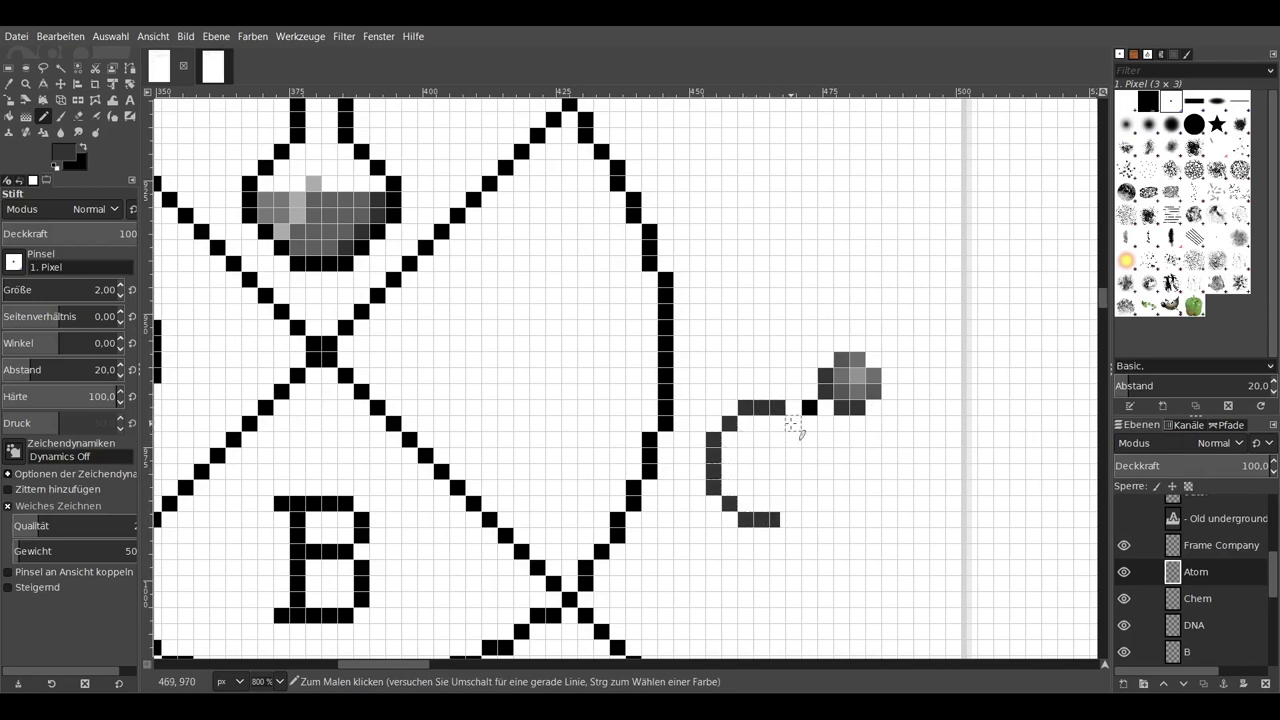
drag(805, 516, 824, 487)
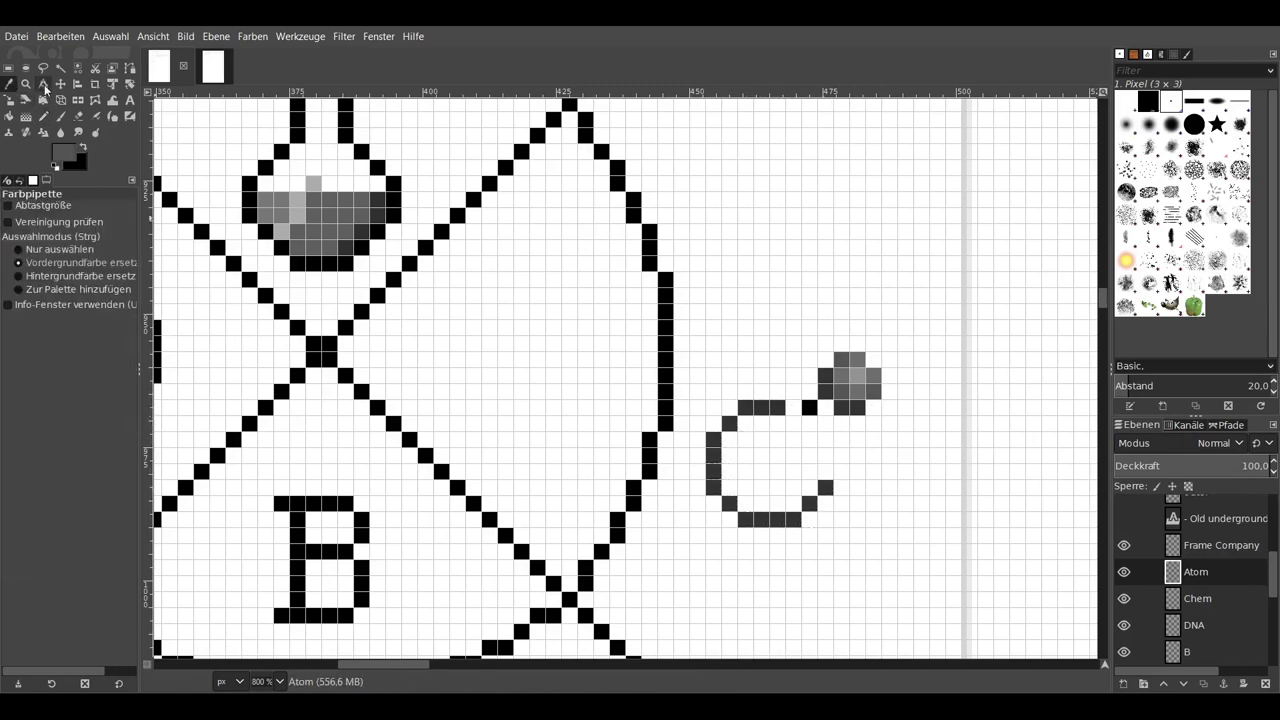
drag(800, 407, 824, 455)
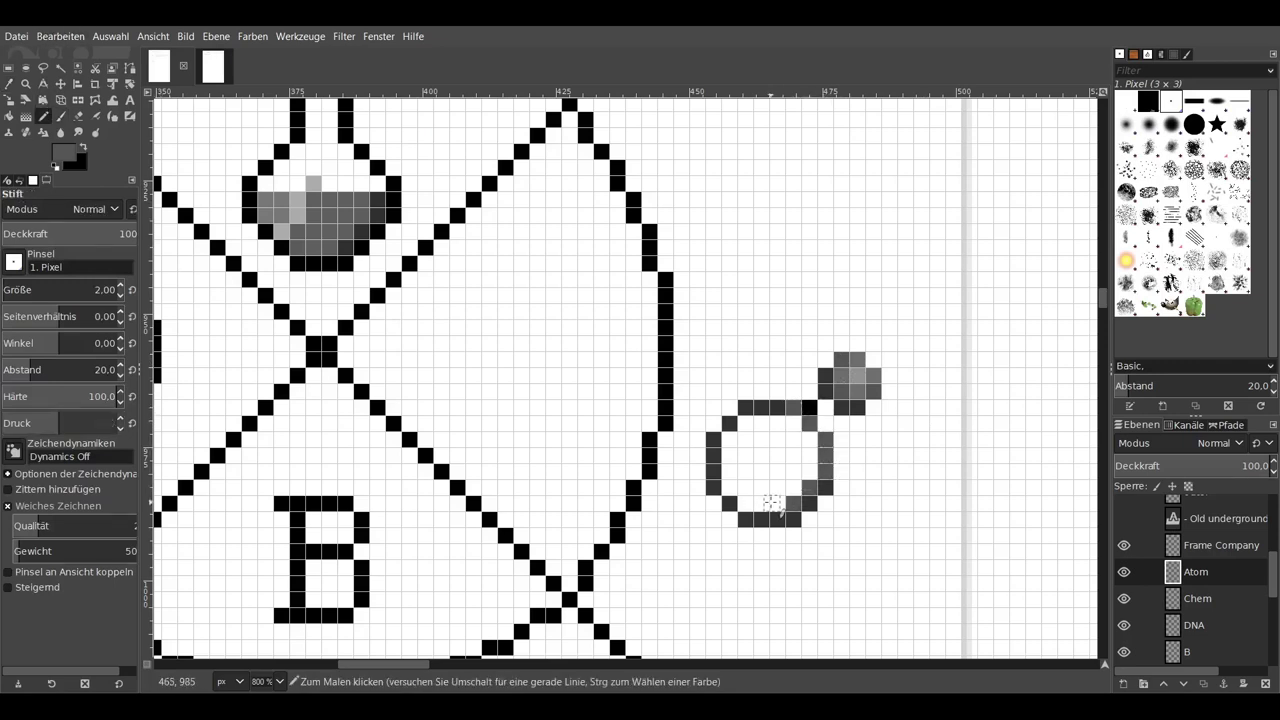
mouse_move(775, 505)
mouse_down()
mouse_move(730, 478)
mouse_move(728, 440)
mouse_move(793, 423)
mouse_move(793, 455)
mouse_up()
- Shade the ring's central sphere with sampled light and darker grey pixels
key(o)
click(870, 372)
key(n)
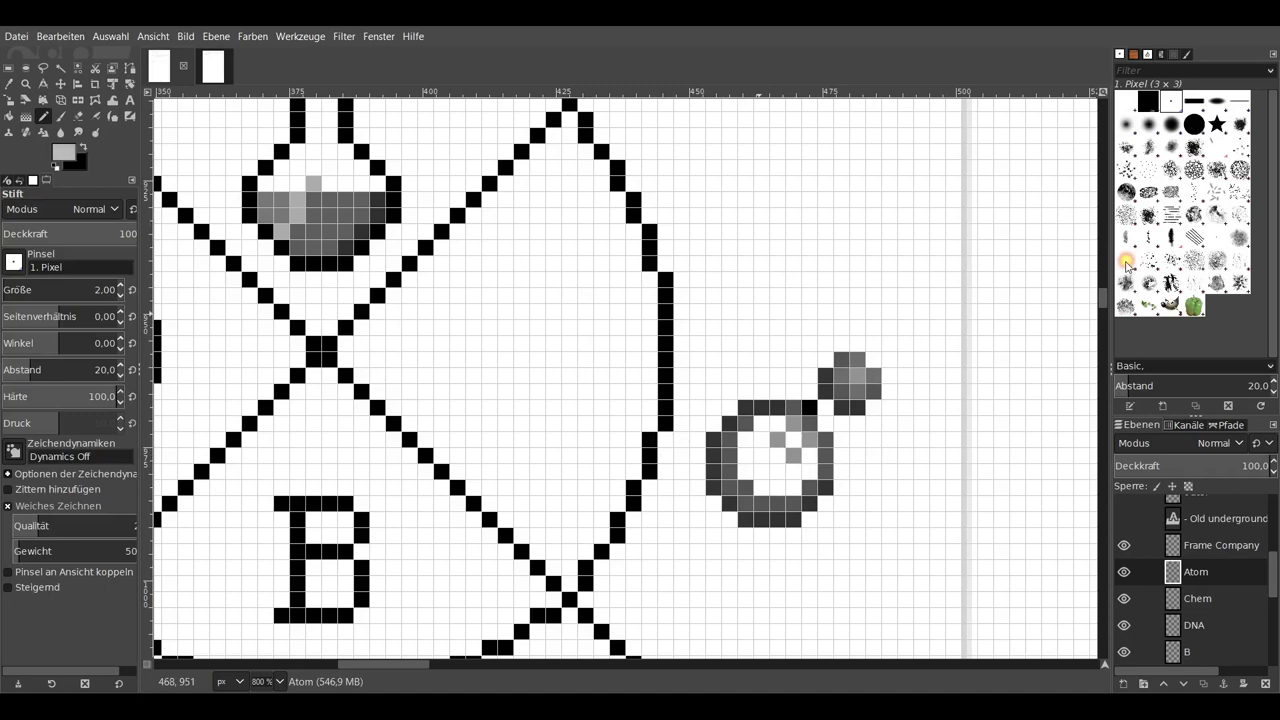
click(793, 439)
key(o)
click(842, 374)
key(n)
click(777, 438)
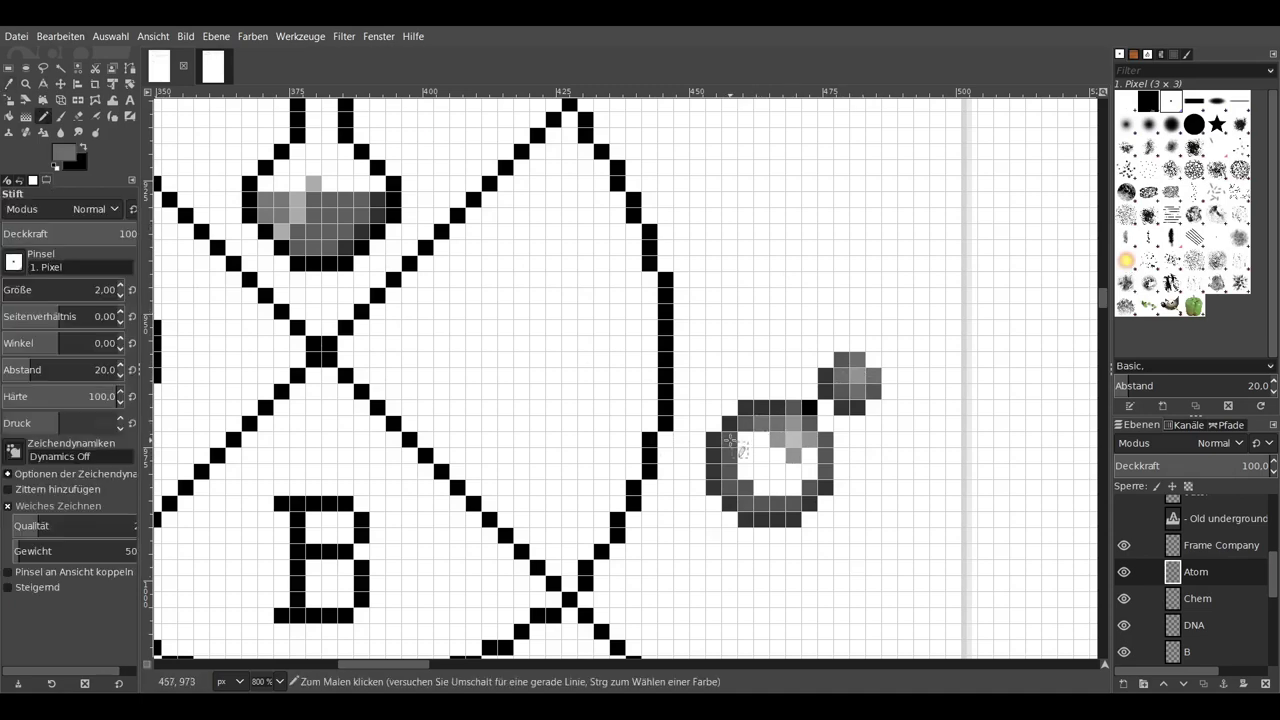
mouse_move(777, 457)
mouse_down()
mouse_move(810, 462)
mouse_move(752, 482)
mouse_up()
- Draw black and dark-grey diagonal bond lines below the central sphere
key(d)
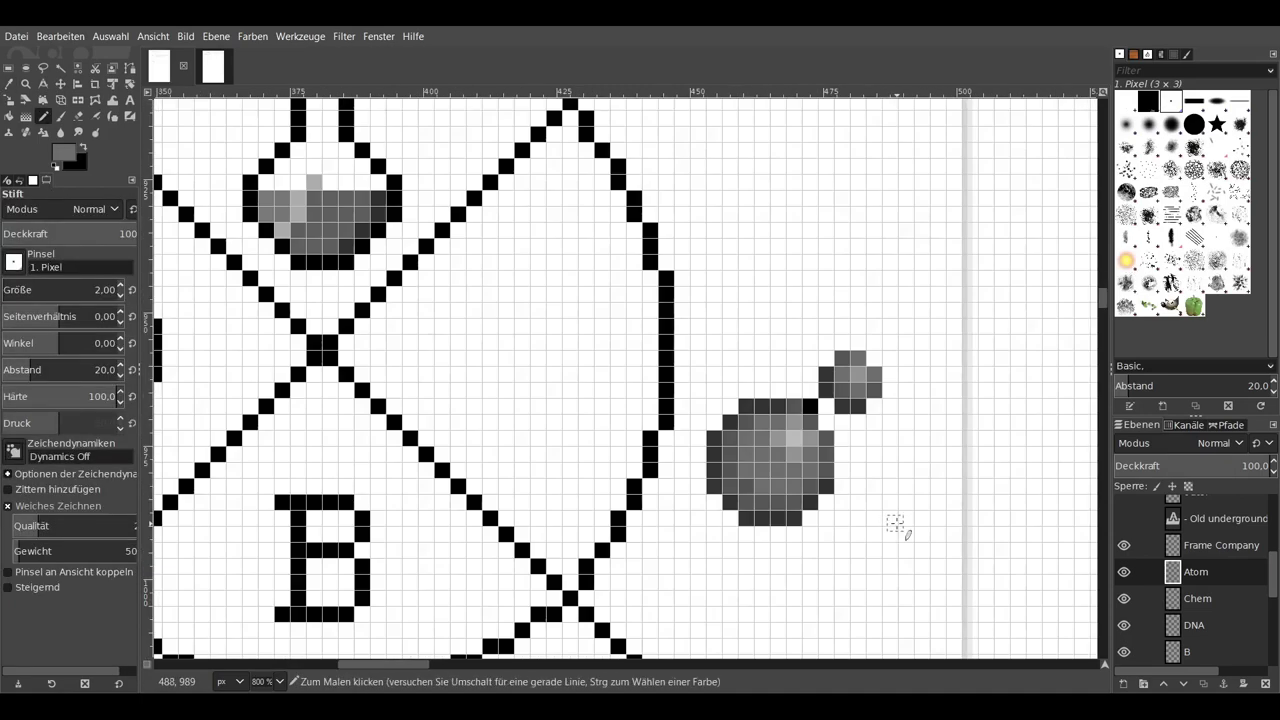
click(704, 474)
key(o)
key(n)
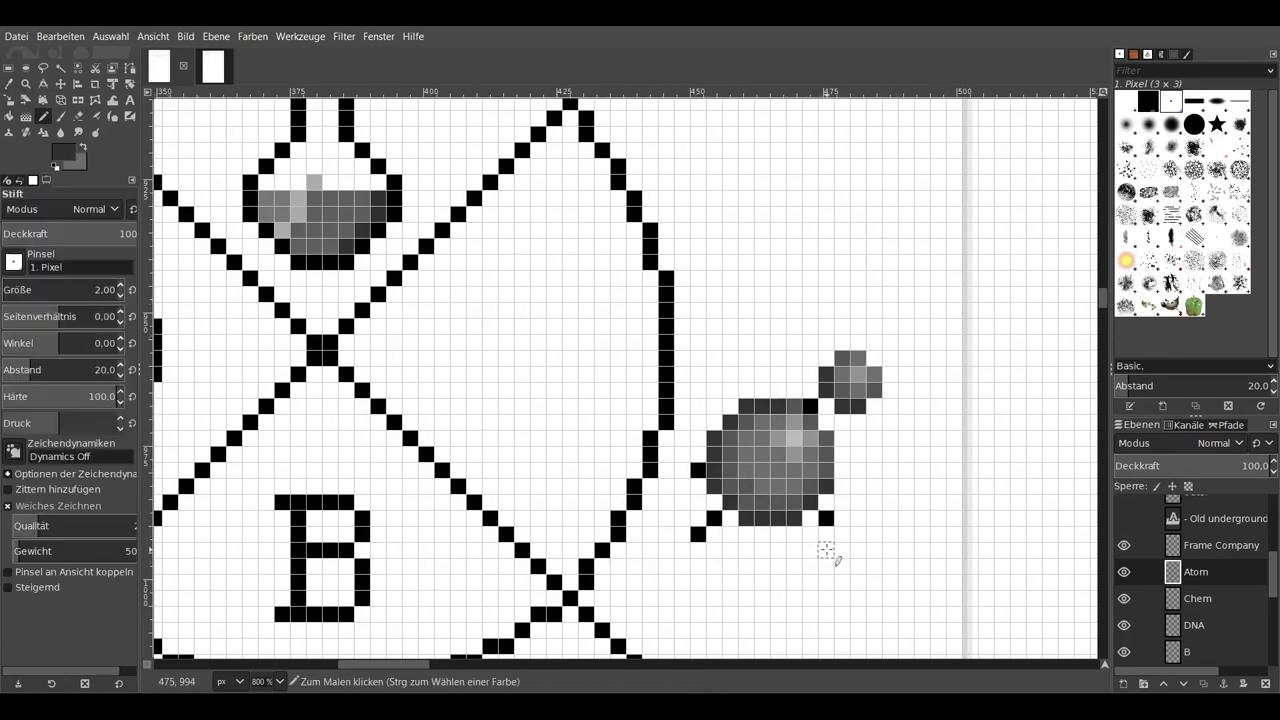
drag(826, 548, 858, 566)
drag(681, 578, 666, 580)
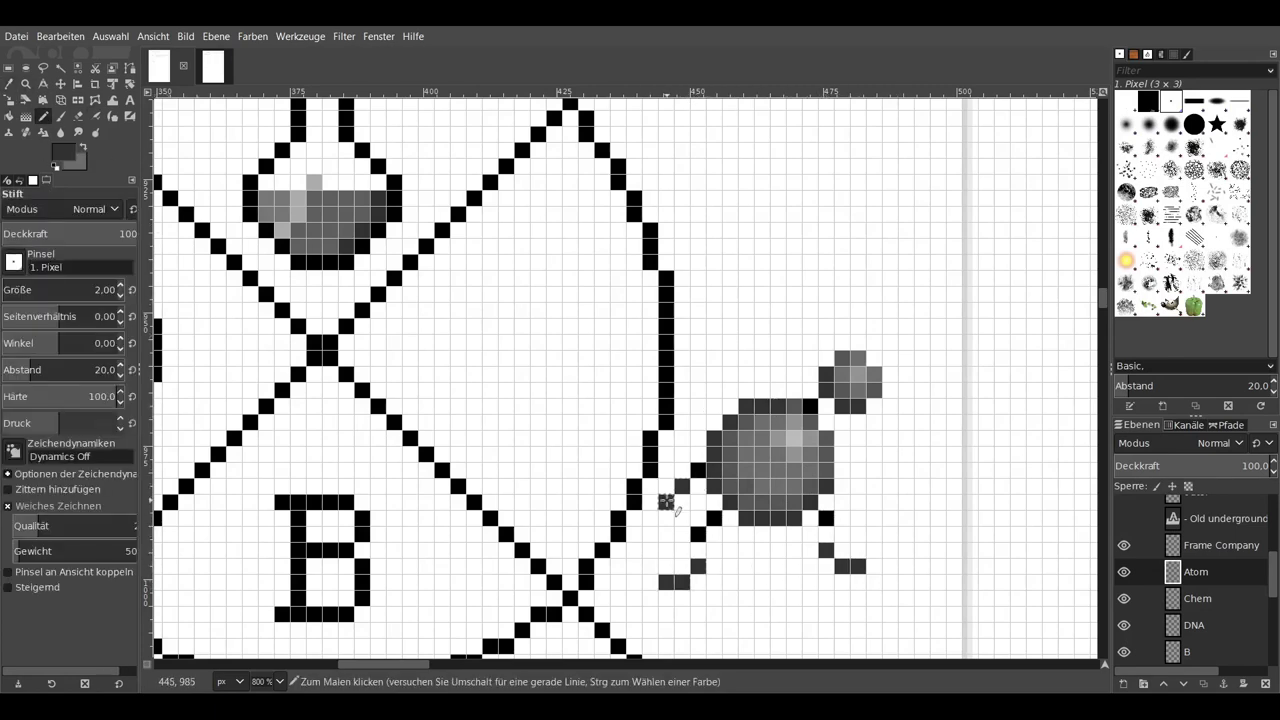
click(713, 517)
- Extend the lower bond lines with more dark-grey pixels
key(o)
key(n)
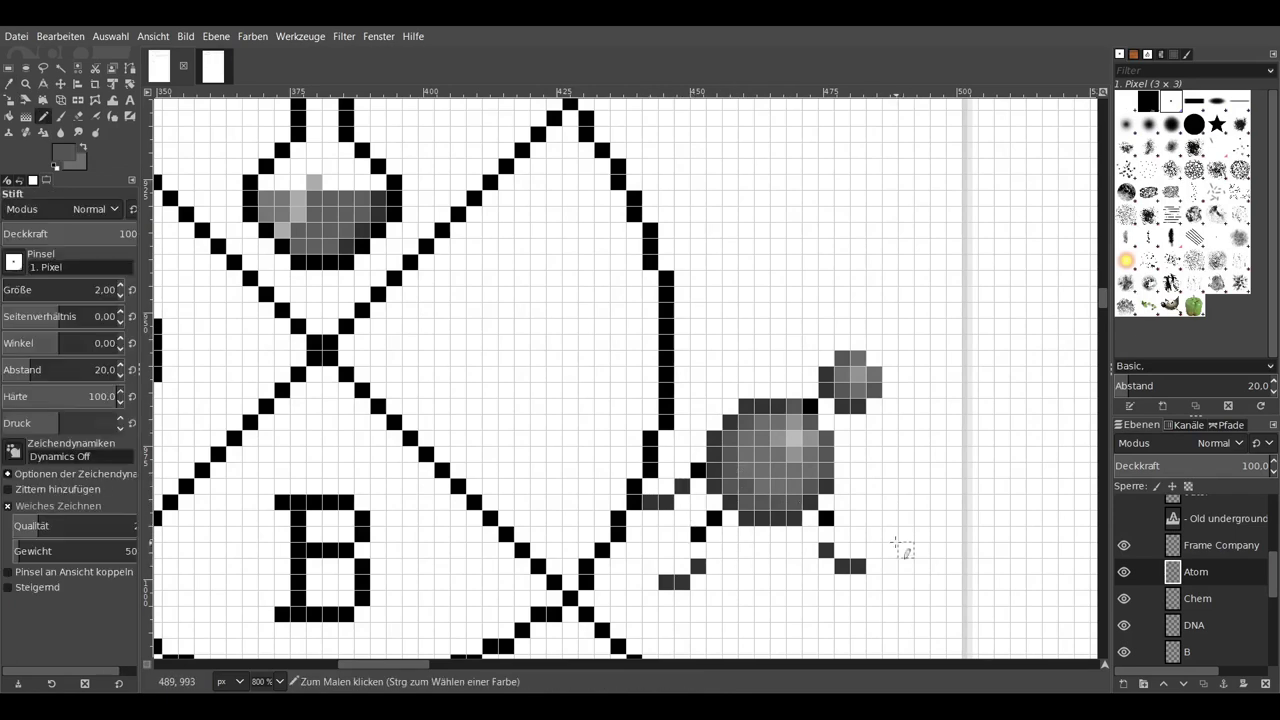
drag(826, 548, 842, 518)
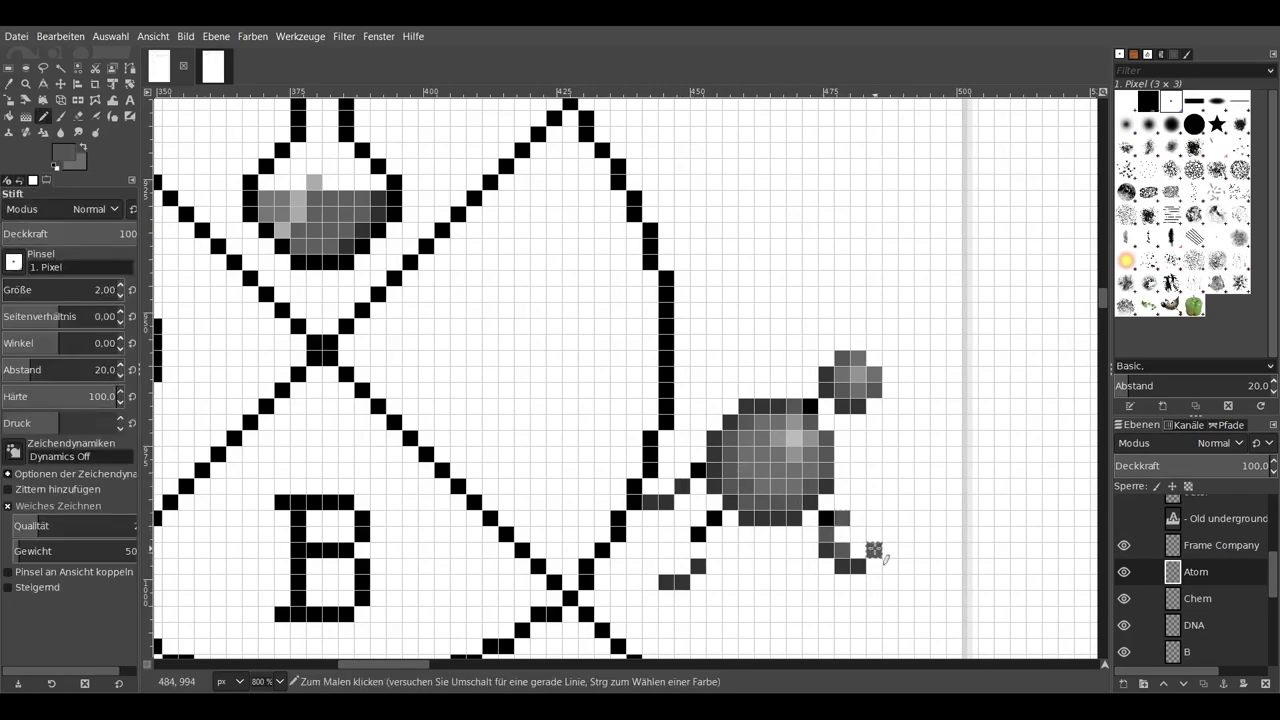
click(650, 553)
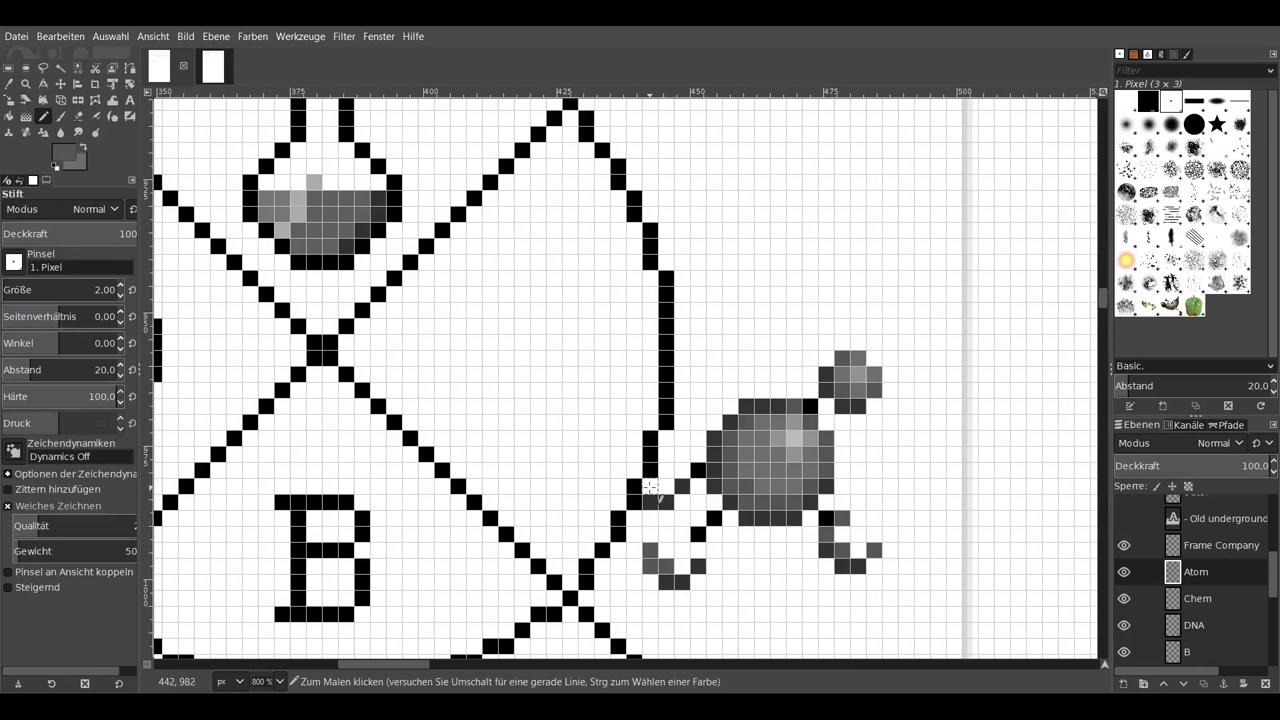
key(o)
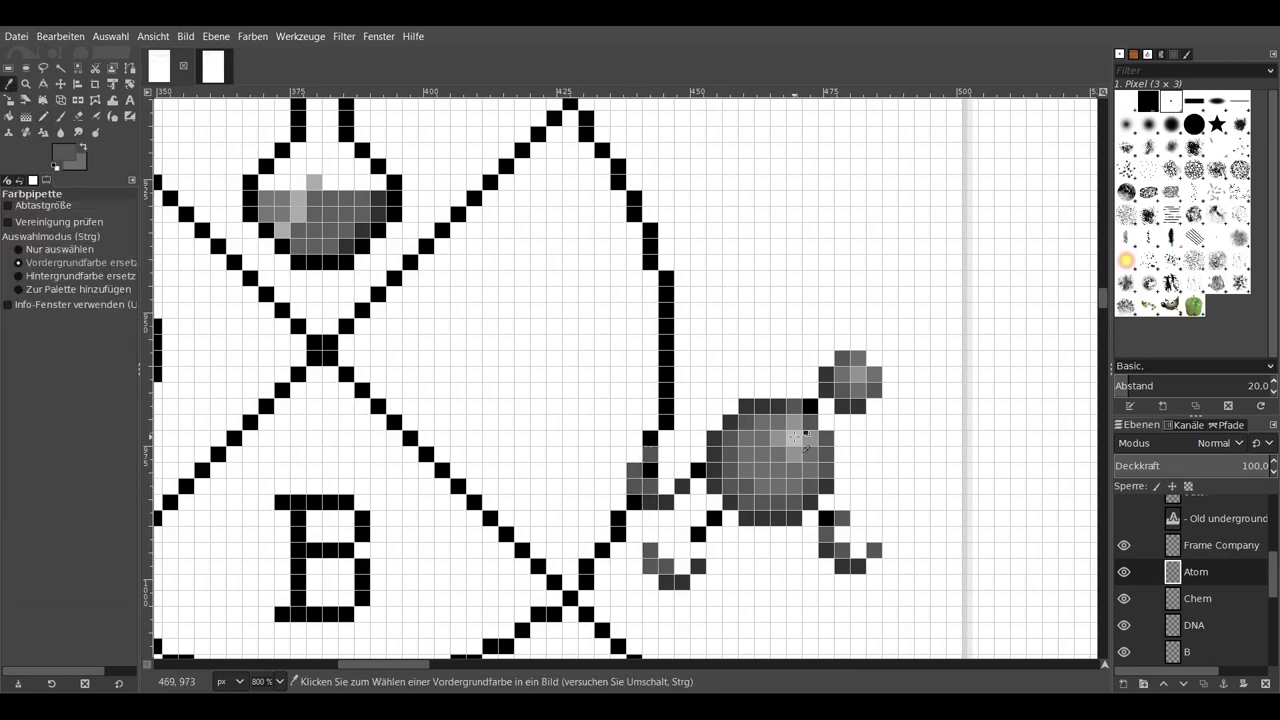
key(n)
- Outline small spheres at the lower-left and lower-right bond ends, sampling a light grey highlight
drag(665, 530, 700, 575)
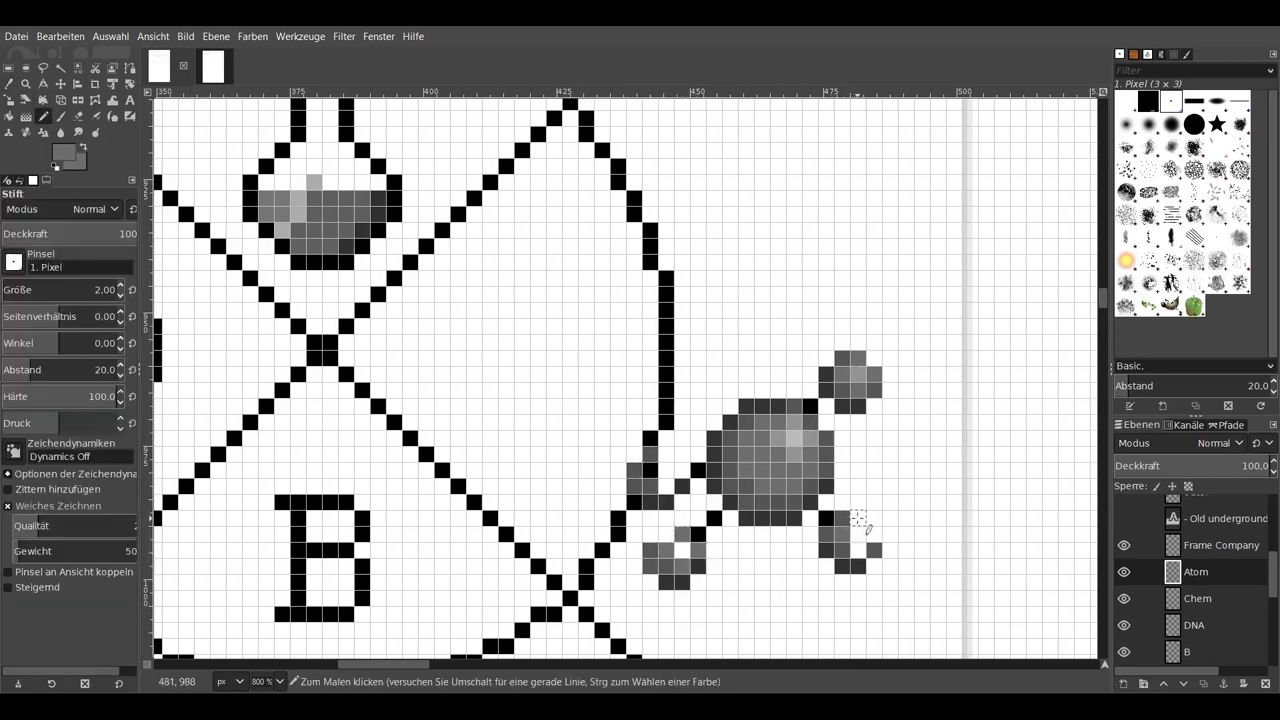
drag(845, 515, 870, 560)
drag(770, 460, 818, 460)
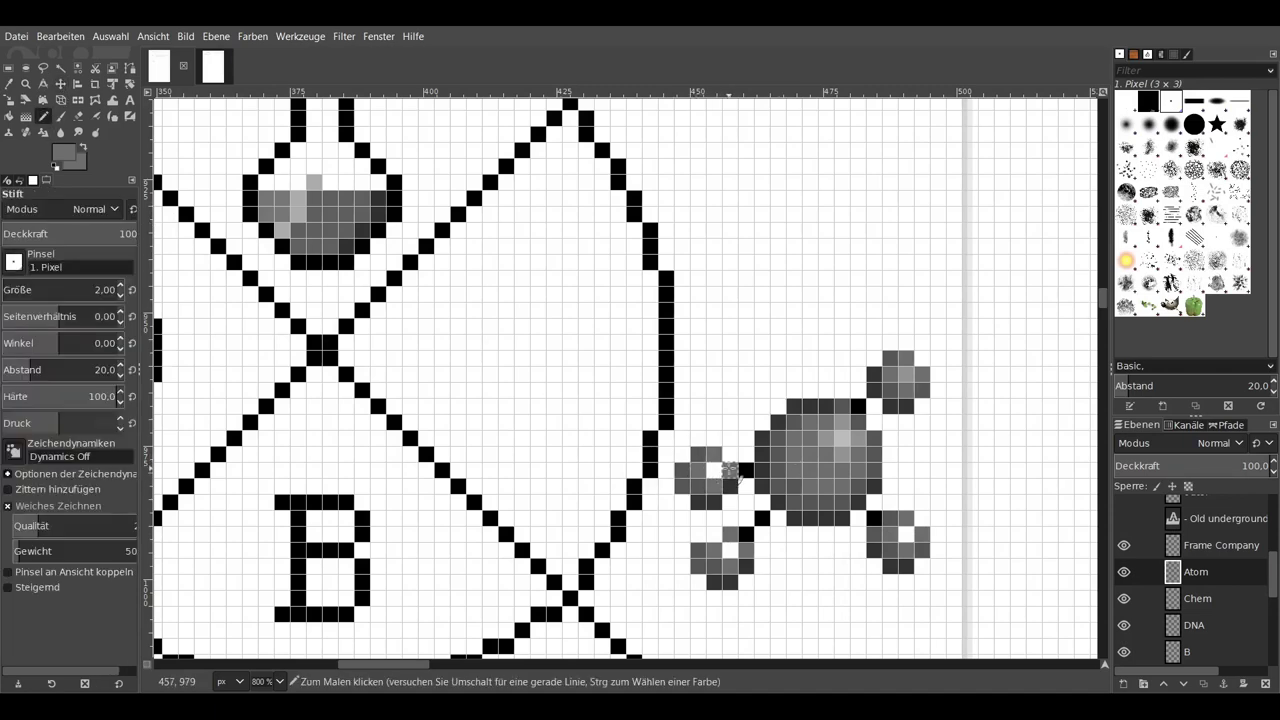
key(o)
click(906, 376)
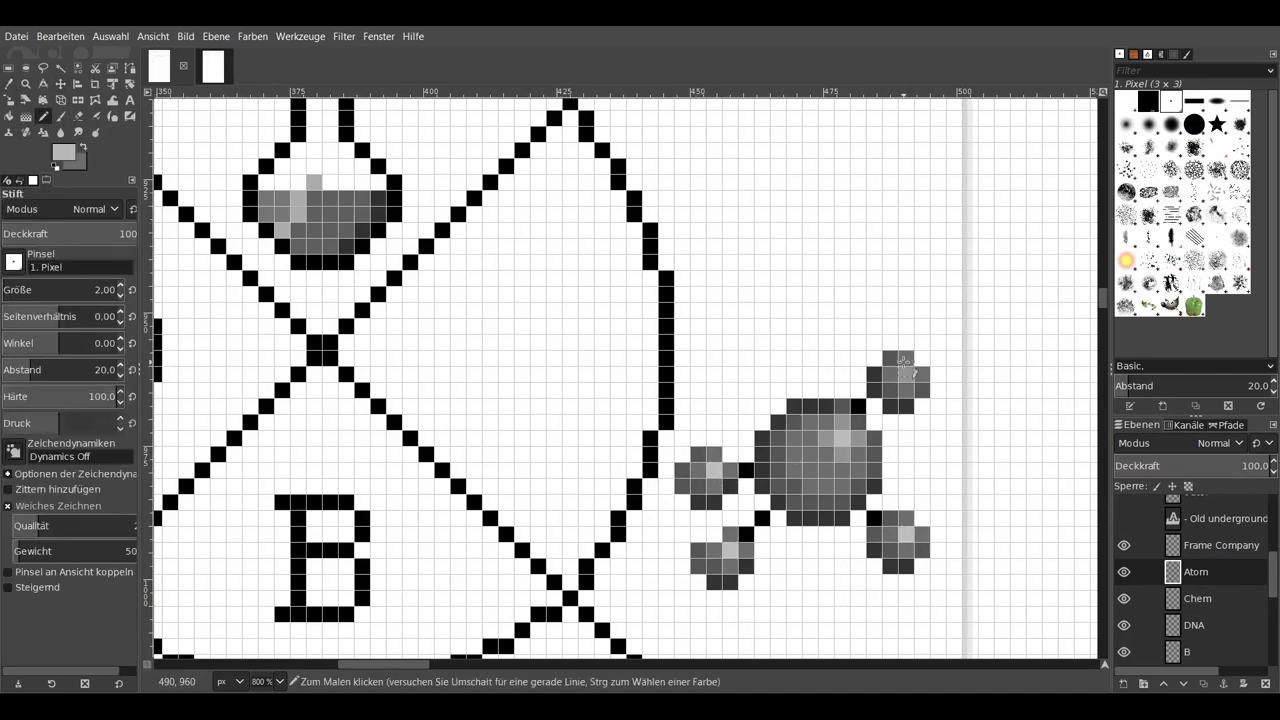
- Move the atom into the emblem's right quadrant and duplicate the Atom layer
scroll(320, 352, down, 2)
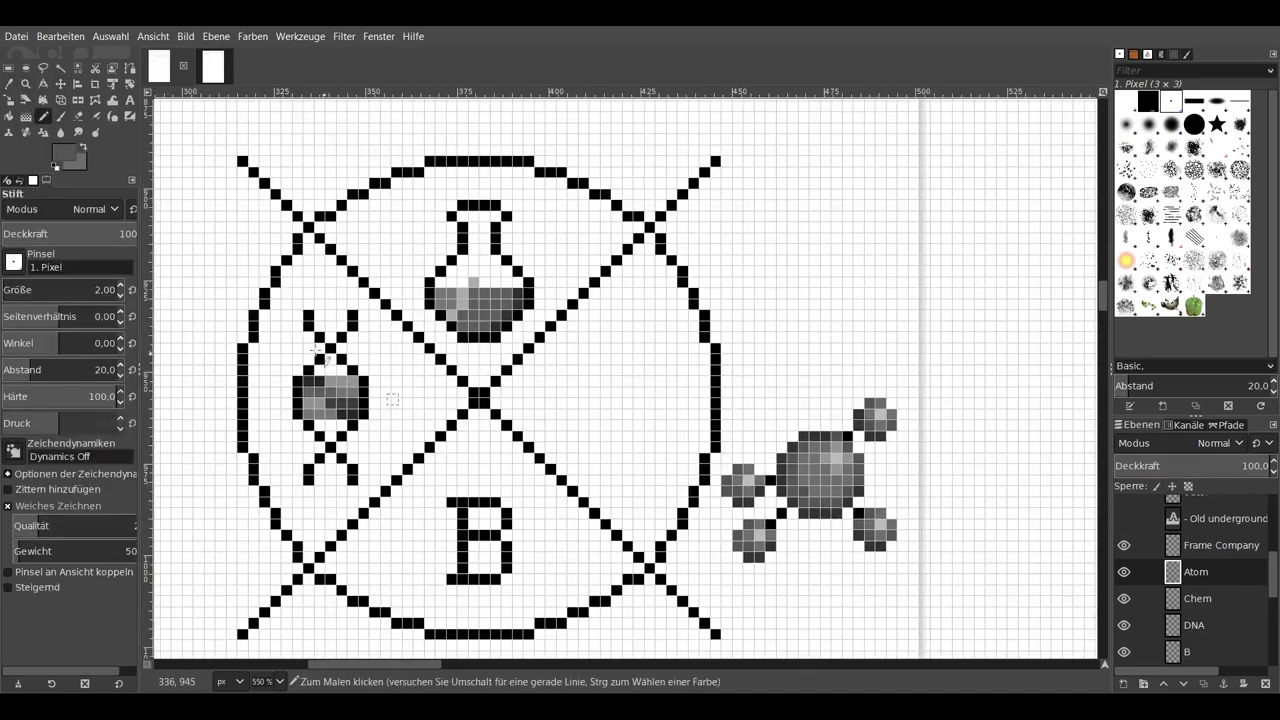
key(m)
mouse_move(818, 492)
mouse_down()
mouse_move(630, 414)
mouse_move(620, 392)
mouse_up()
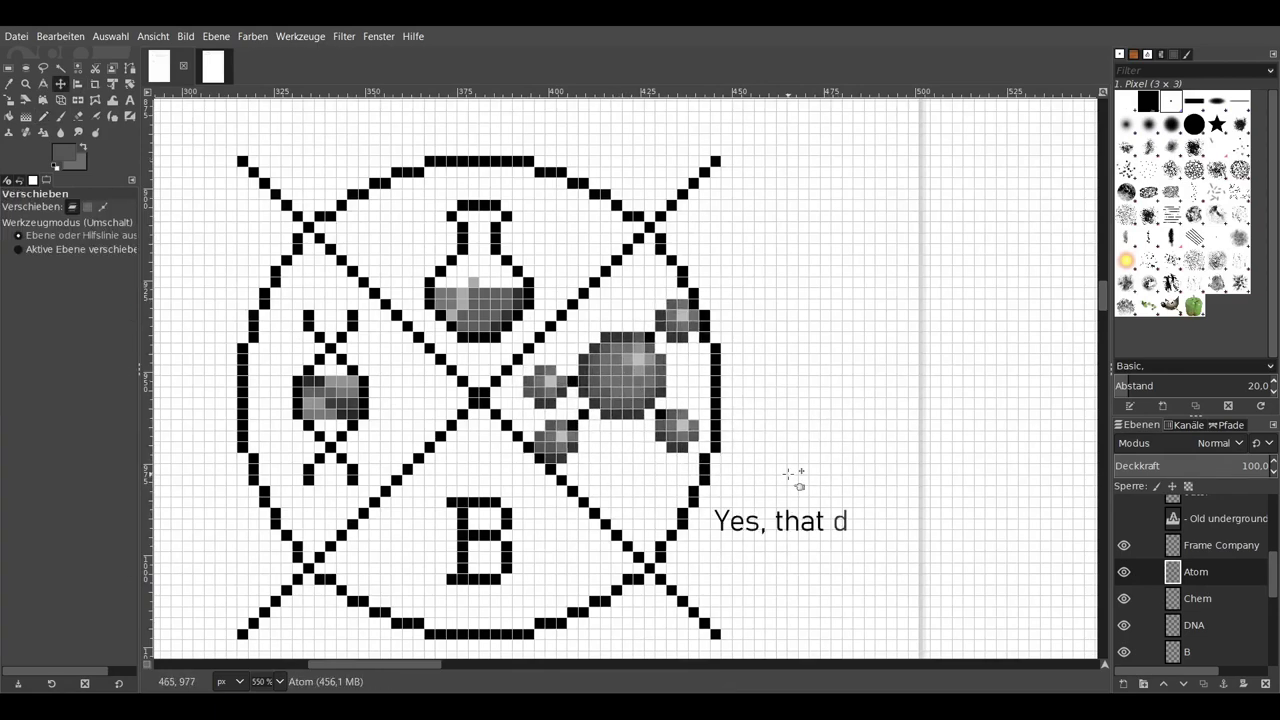
click(58, 117)
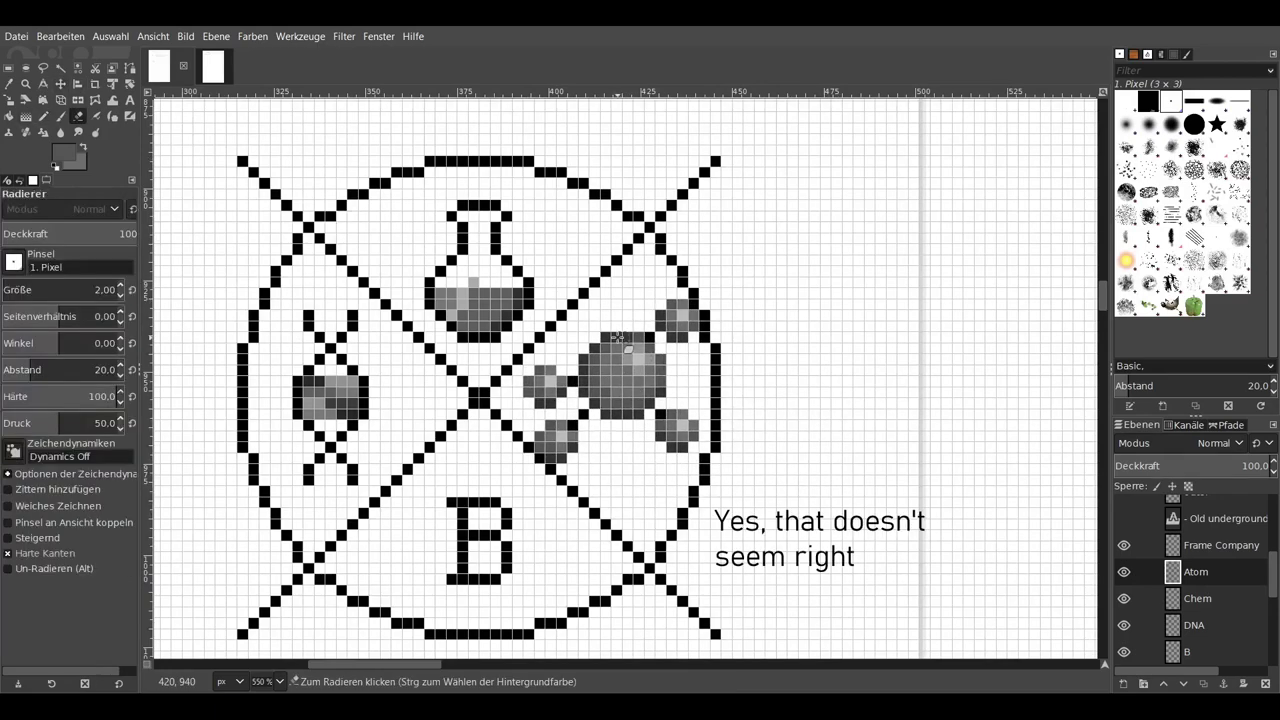
- Erase the left half of the atom copy and the right half of the original
key(shift+ctrl+d)
scroll(573, 416, up, 2)
scroll(655, 240, up, 1)
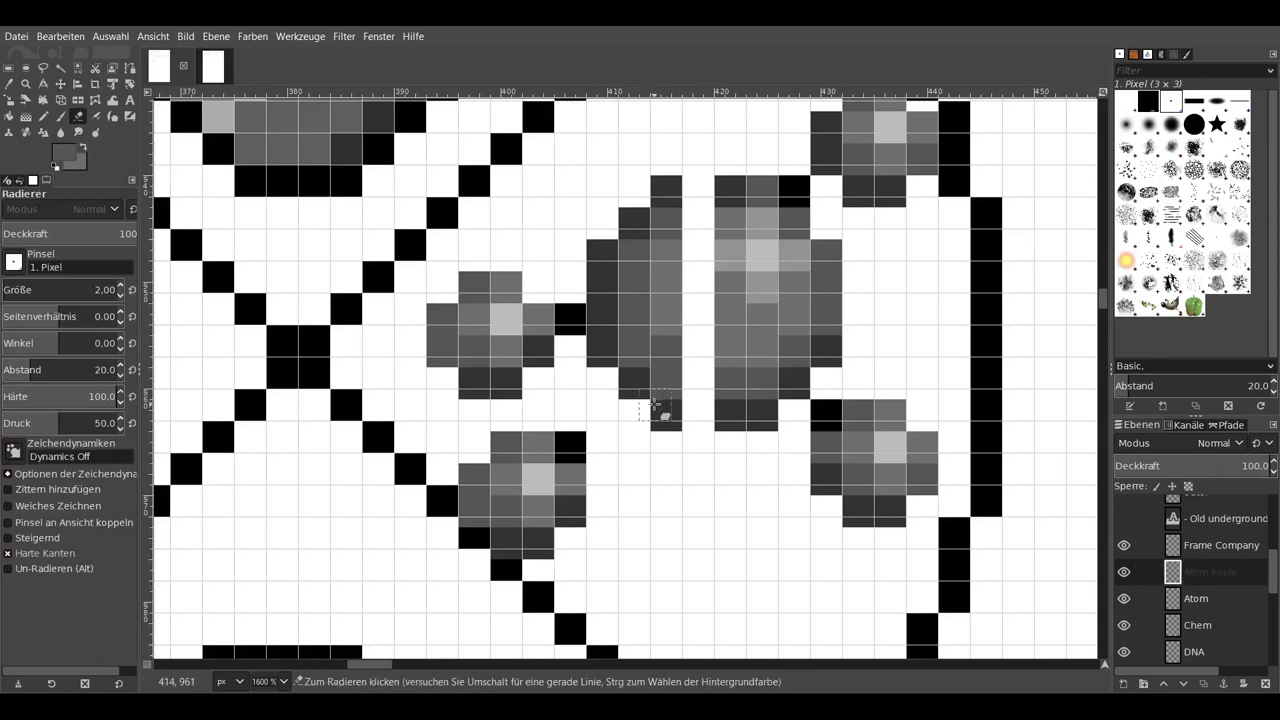
click(666, 413)
mouse_move(443, 323)
mouse_down()
mouse_move(503, 314)
mouse_move(457, 357)
mouse_move(568, 445)
mouse_move(530, 505)
mouse_move(475, 490)
mouse_move(506, 563)
mouse_up()
key(Page_Down)
mouse_move(694, 455)
mouse_down()
mouse_move(686, 486)
mouse_move(748, 449)
mouse_move(777, 194)
mouse_move(843, 157)
mouse_move(871, 508)
mouse_up()
key(ctrl+z)
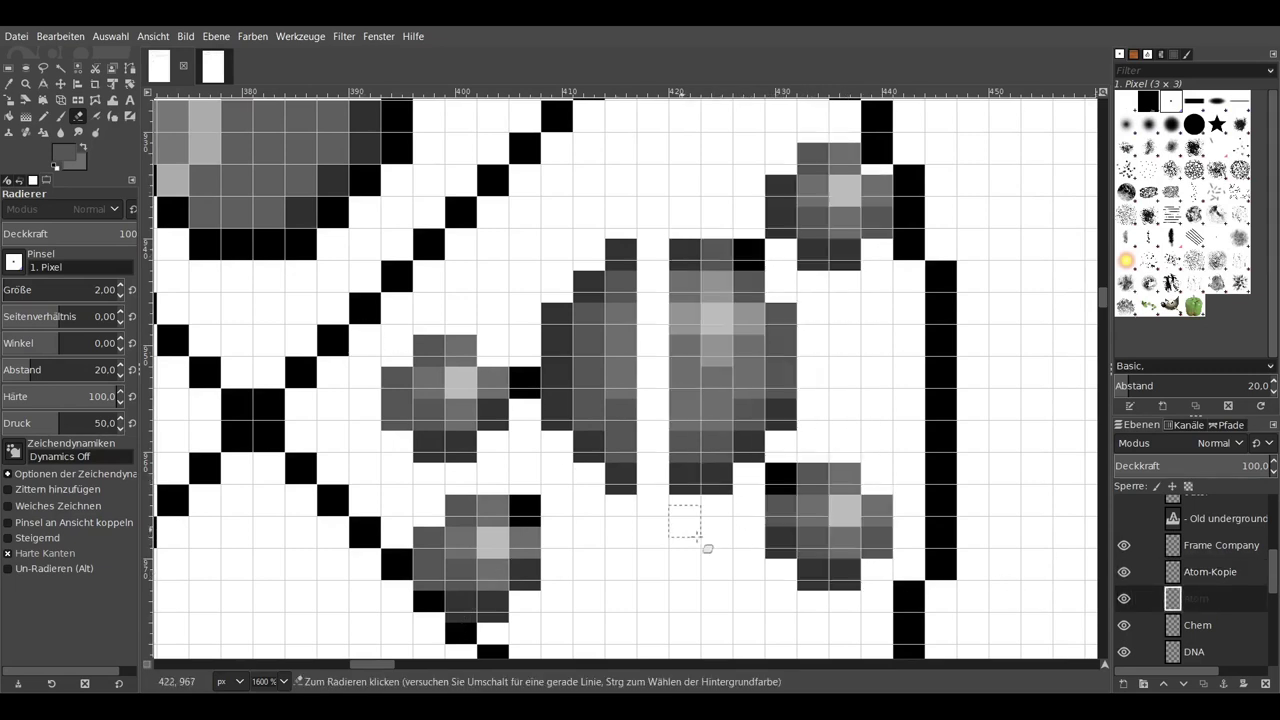
key(m)
- Reposition the atom copy's half beside the original and erase the grey blob right of centre
key(Up)
key(Up)
key(Up)
key(Up)
click(1210, 571)
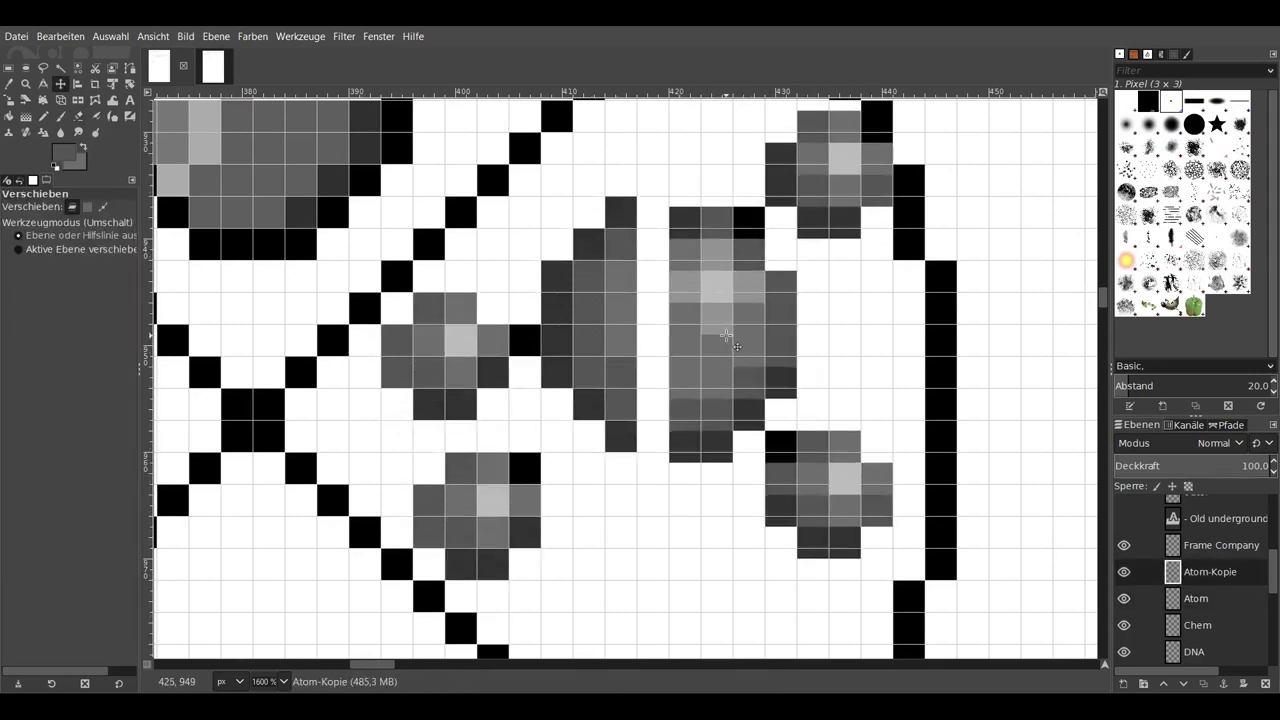
drag(740, 400, 652, 186)
scroll(895, 355, left, 2)
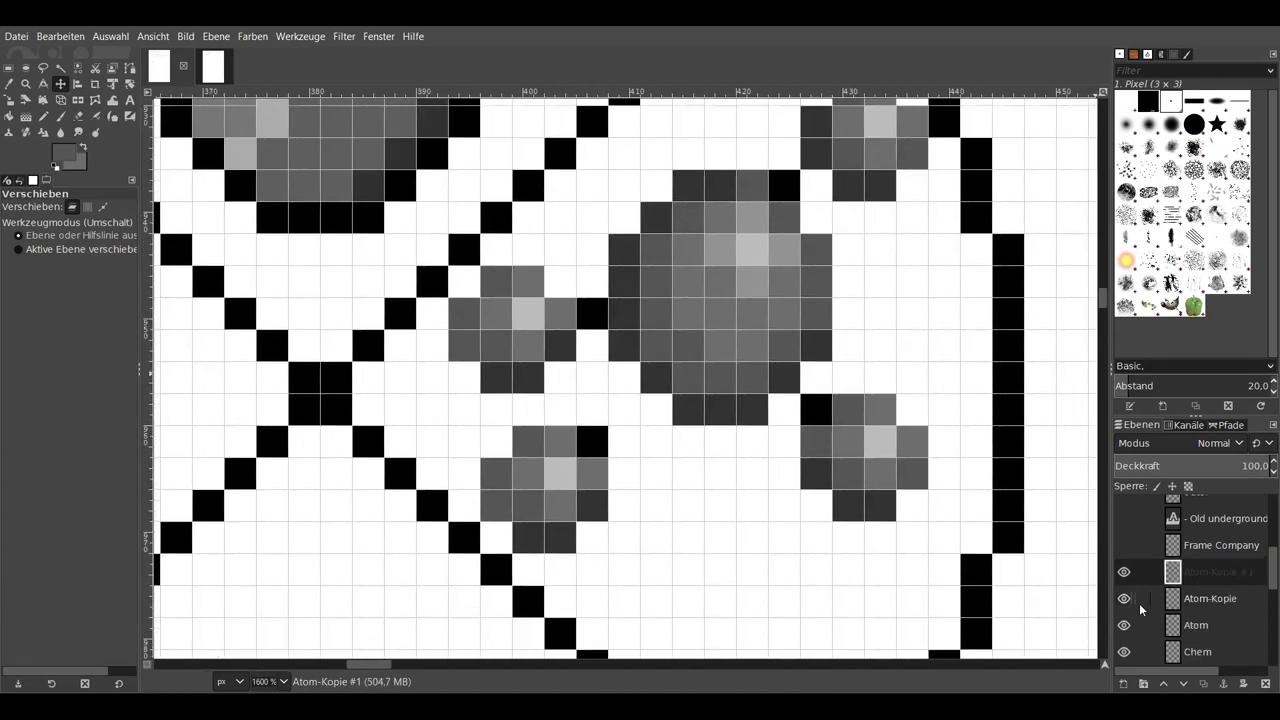
key(ctrl+z)
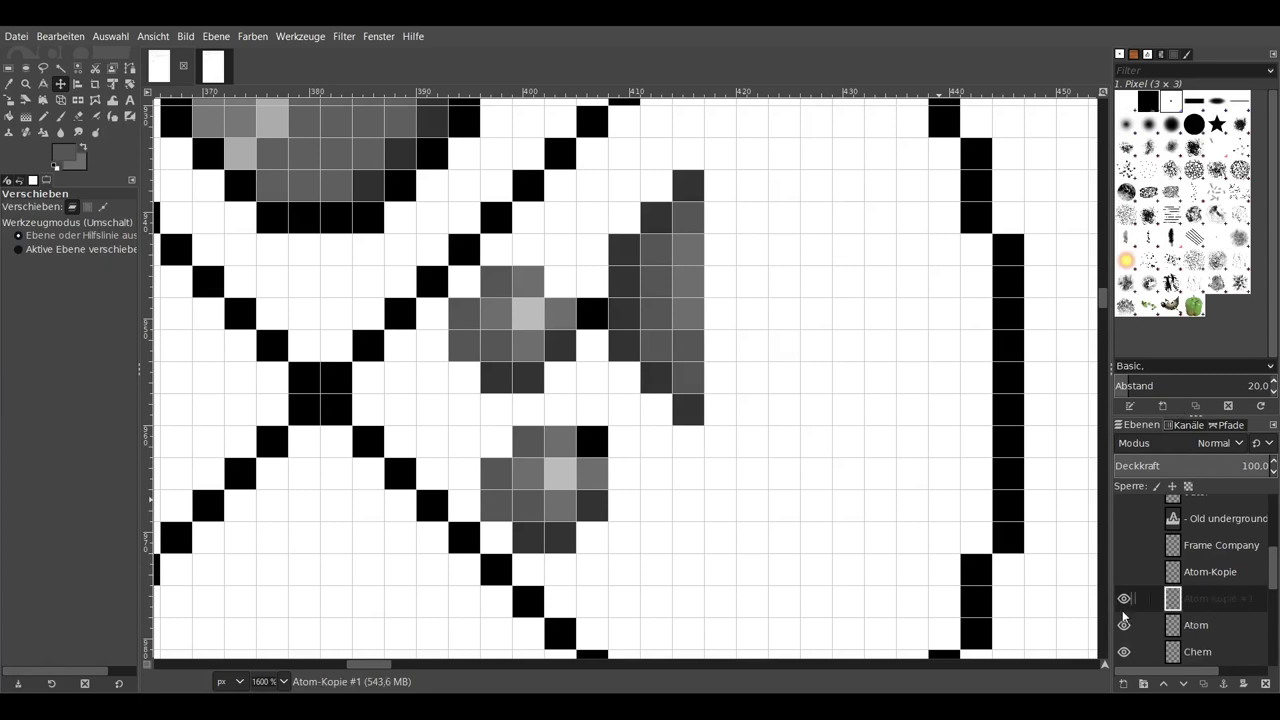
key(shift+e)
mouse_move(686, 186)
mouse_down()
mouse_move(663, 371)
mouse_move(583, 309)
mouse_move(463, 346)
mouse_up()
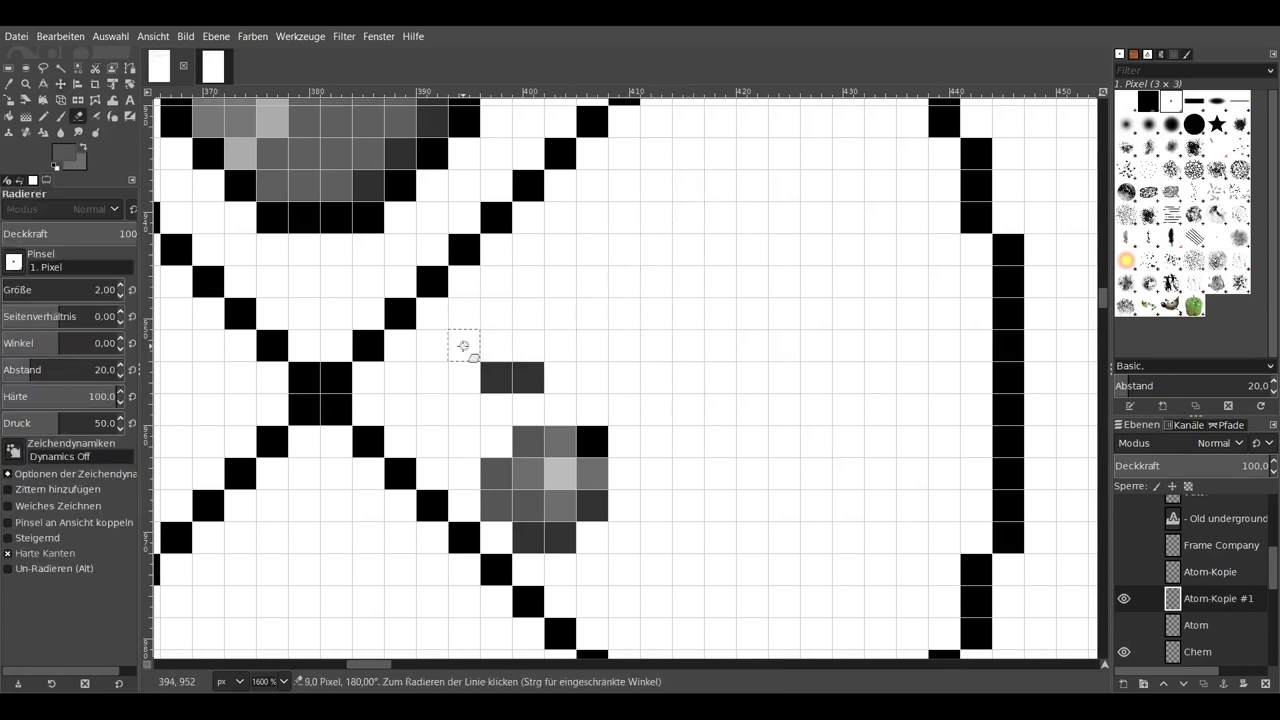
- Toggle the Atom-Kopie layers' visibility and erase one grey sphere from the copy
click(1124, 571)
key(m)
click(1124, 598)
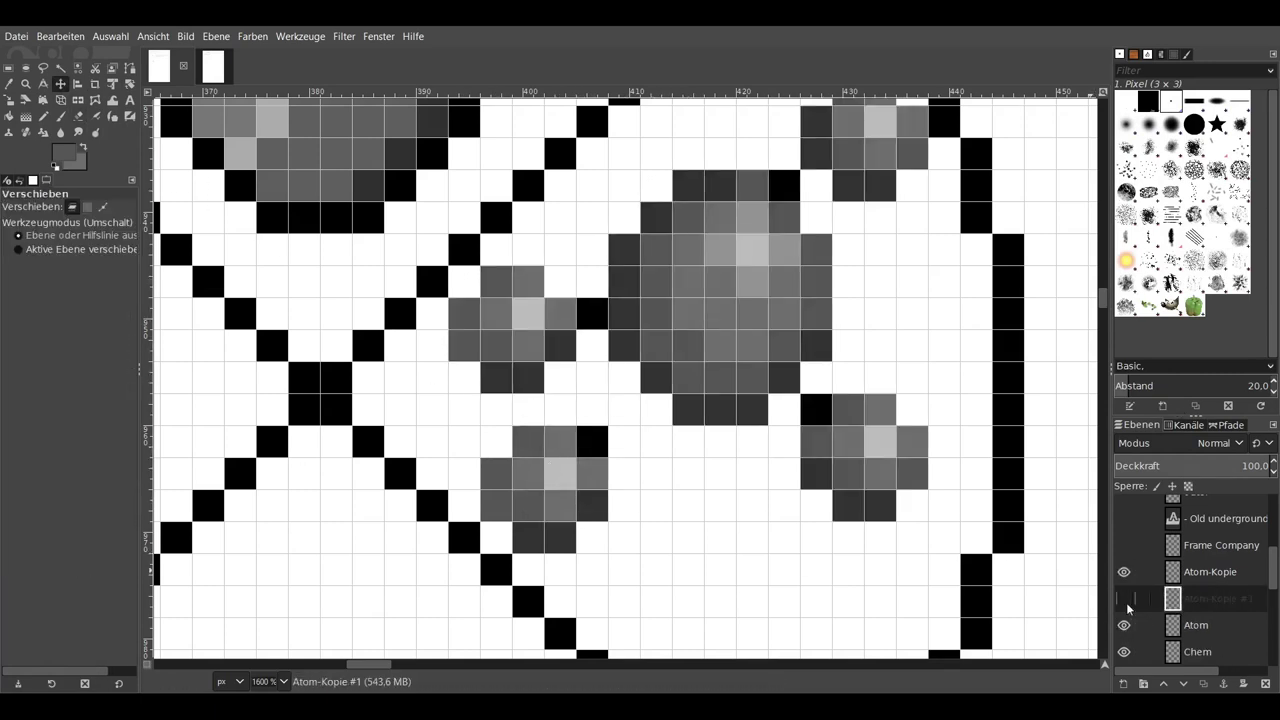
key(shift+e)
drag(528, 440, 520, 540)
scroll(678, 562, up, 2)
scroll(678, 562, right, 2)
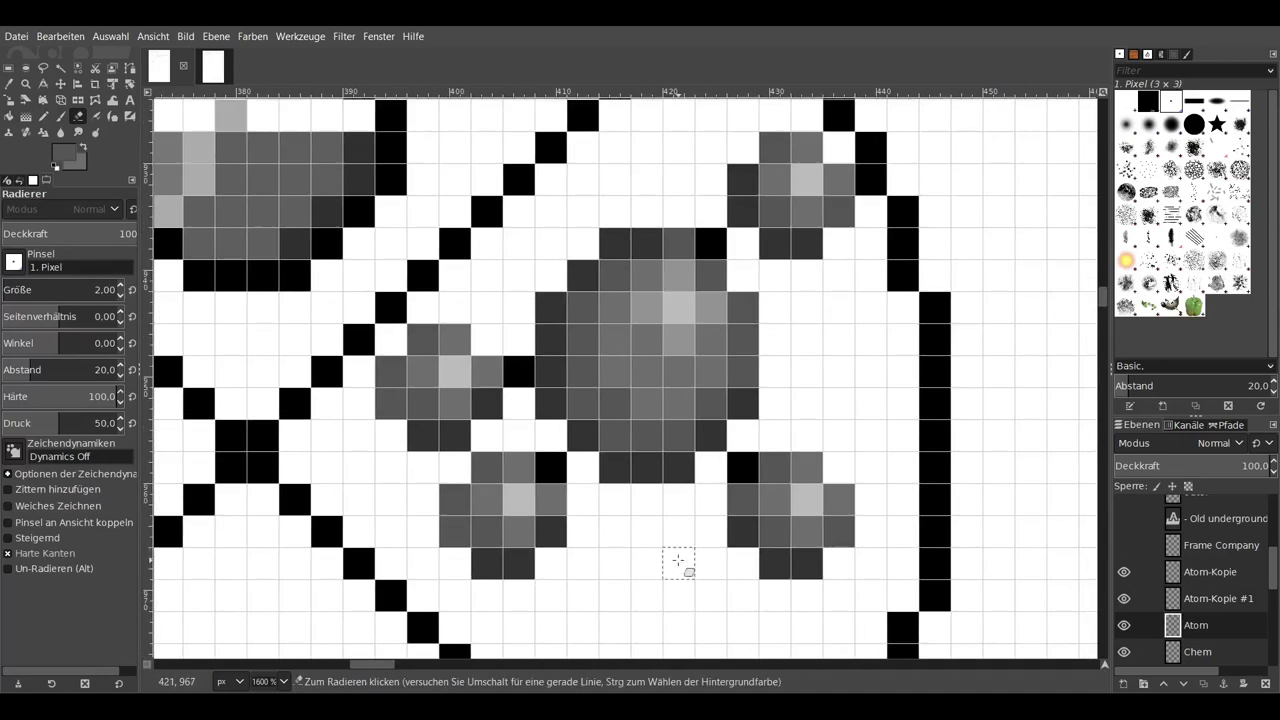
- Reposition the lower small spheres, nudging them pixel by pixel into place
key(m)
scroll(500, 500, up, 2)
mouse_move(486, 460)
mouse_down()
mouse_move(500, 500)
mouse_move(492, 540)
mouse_up()
scroll(490, 490, down, 3)
drag(551, 357, 624, 374)
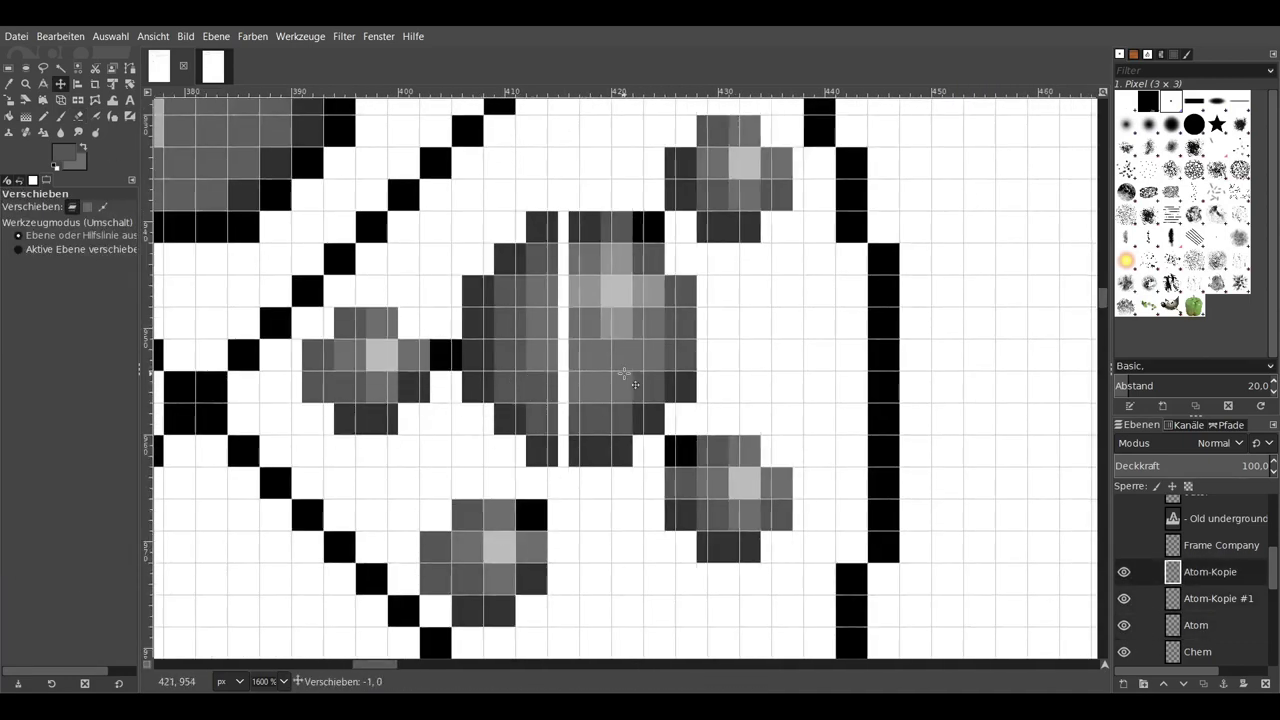
mouse_move(480, 575)
mouse_down()
mouse_move(471, 543)
mouse_move(458, 544)
mouse_move(474, 544)
mouse_up()
key(Page_Up)
key(Right)
key(Page_Down)
key(Page_Up)
- Fill the white gaps in the central nucleus and atom with sampled grey pixels
key(n)
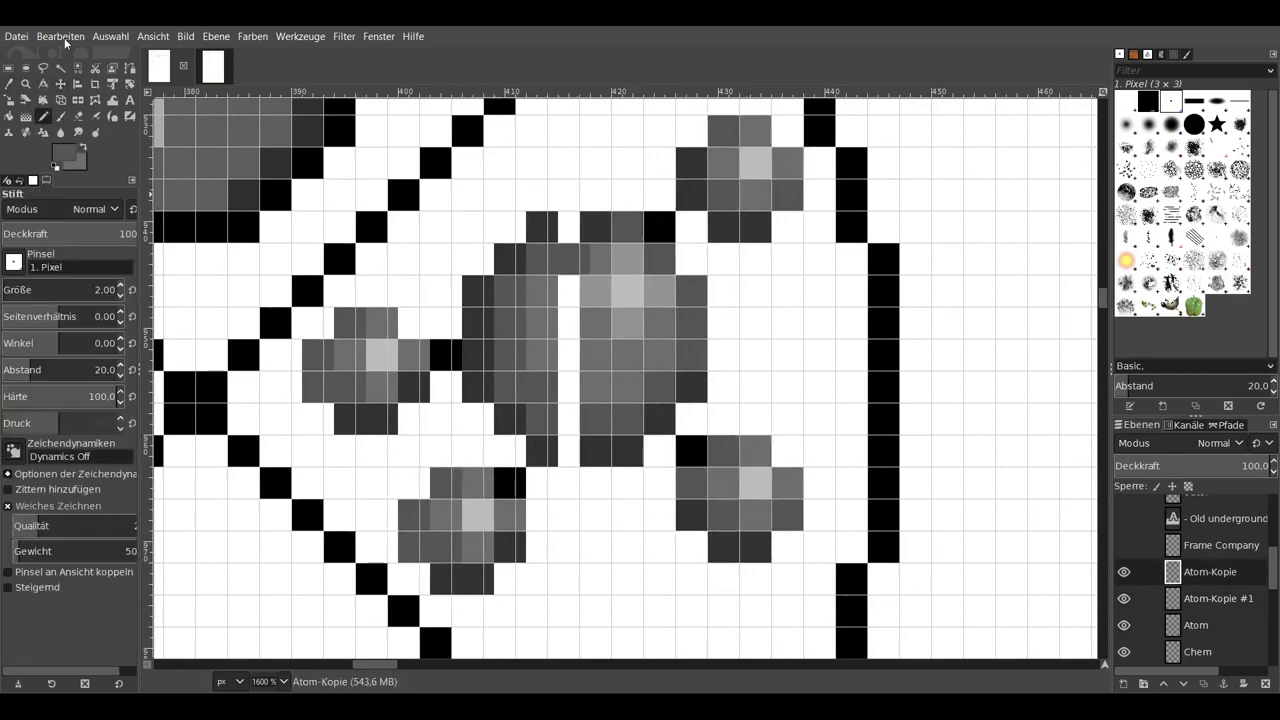
click(566, 260)
ctrl+click(466, 251)
drag(566, 290, 566, 400)
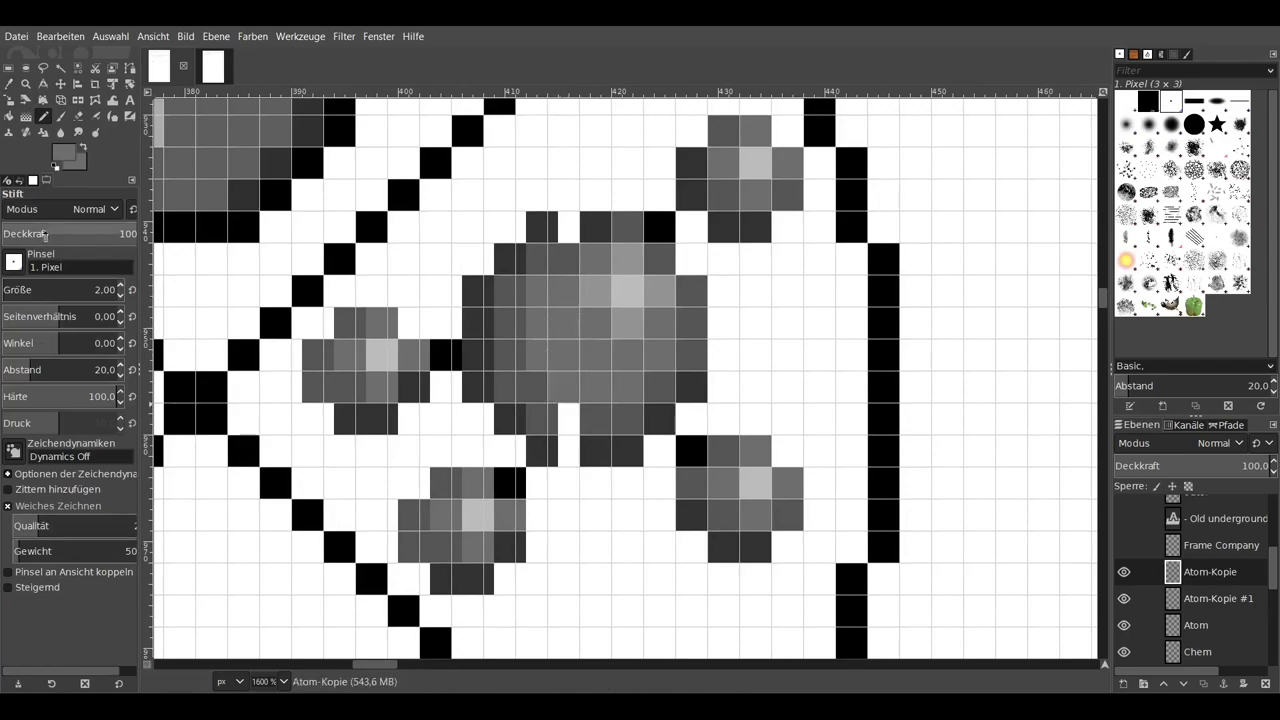
ctrl+click(542, 420)
ctrl+click(745, 540)
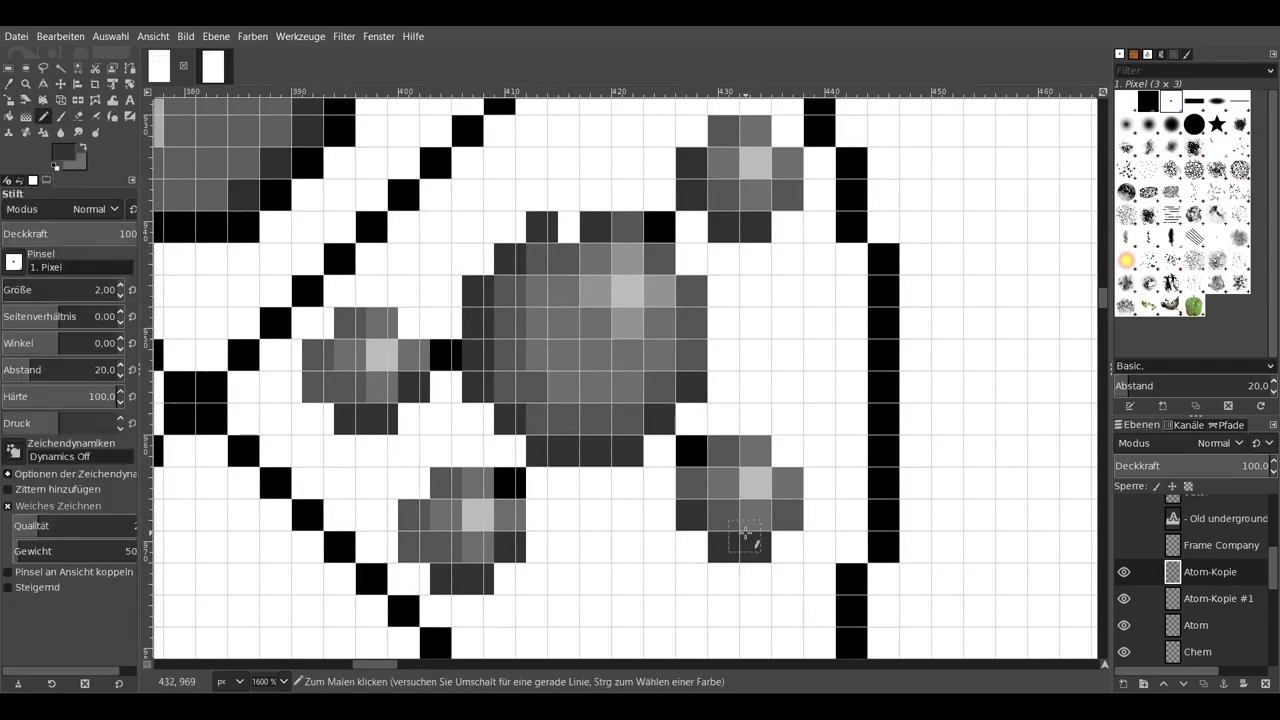
scroll(750, 450, down, 1)
scroll(770, 367, down, 2)
scroll(800, 400, up, 1)
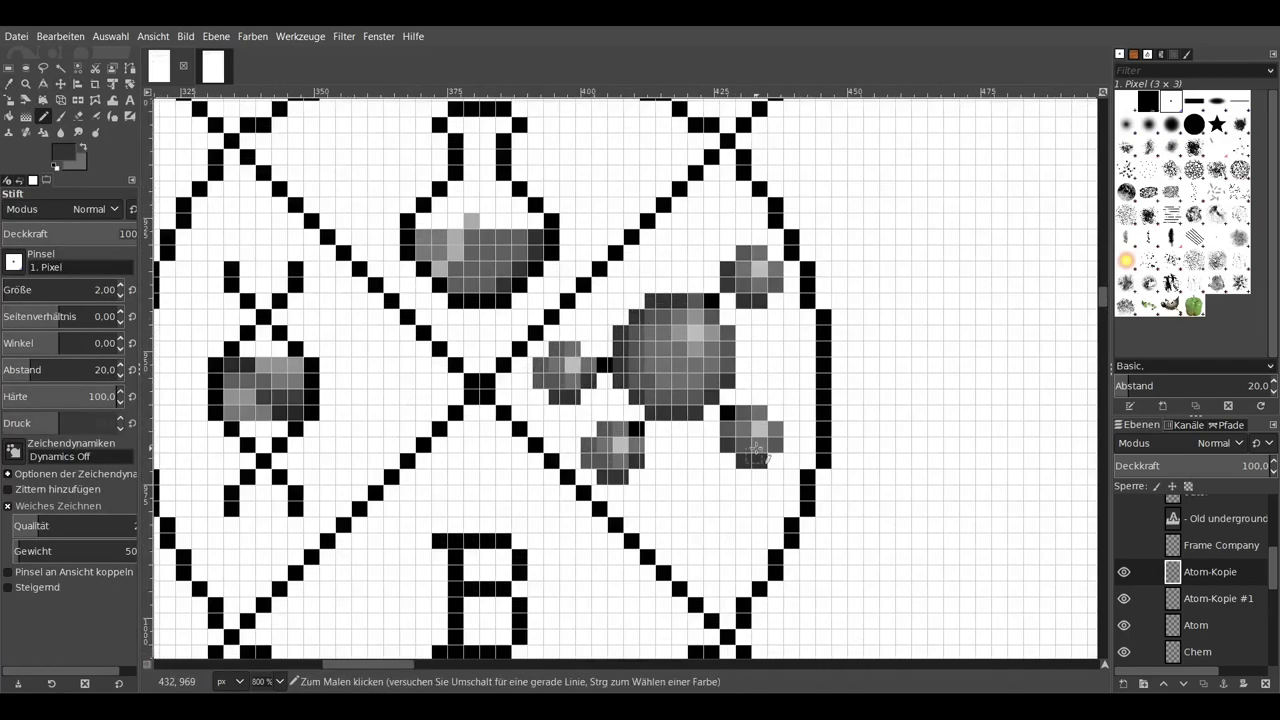
- Nudge the lower sphere left, duplicate the atom layer and hide Atom-Kopie
key(m)
drag(658, 425, 635, 425)
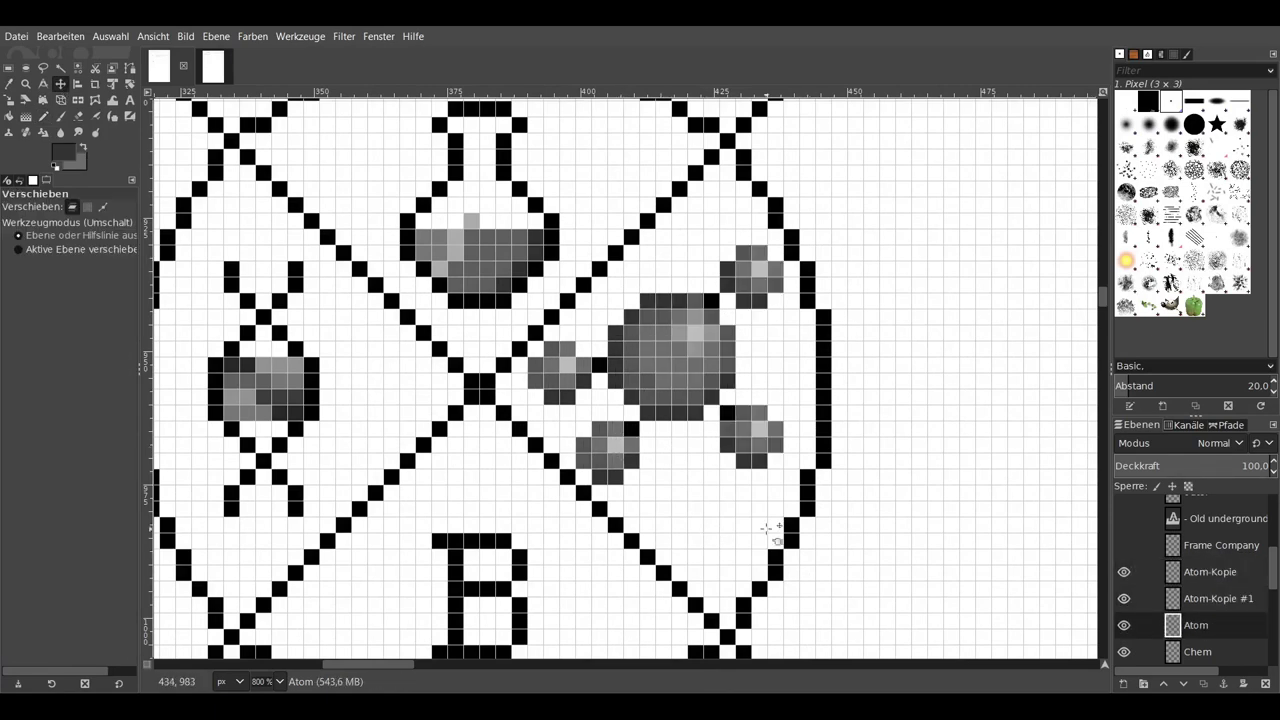
key(shift+ctrl+d)
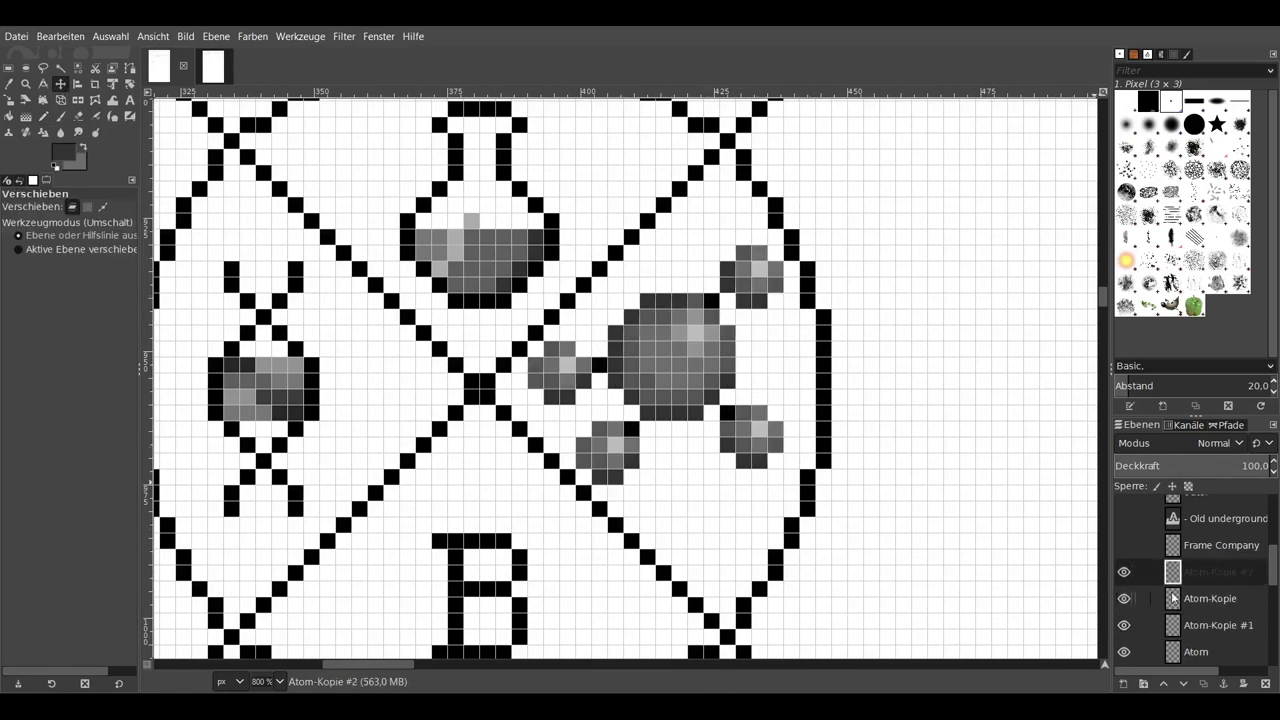
key(shift+e)
click(1192, 596)
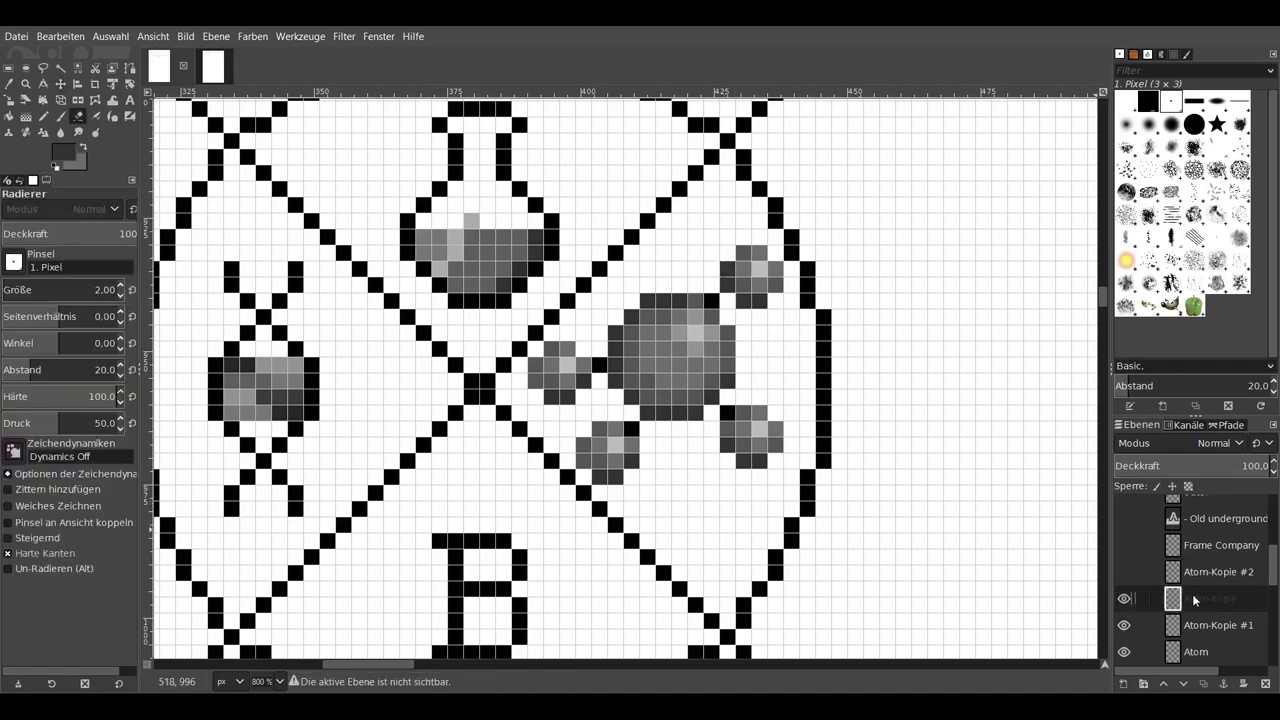
drag(1124, 572, 1124, 598)
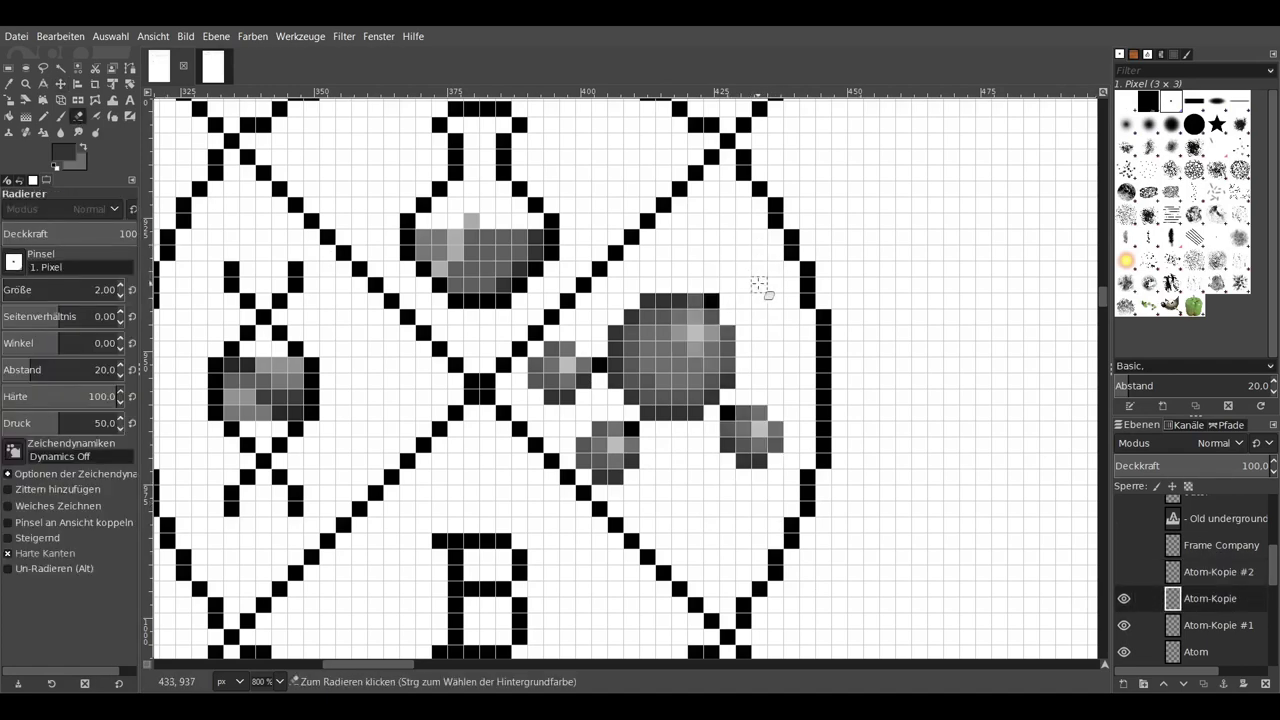
- Erase the large sphere's upper half, then link the atom layers and shift them right
mouse_move(715, 300)
mouse_down()
mouse_move(648, 348)
mouse_move(800, 495)
mouse_up()
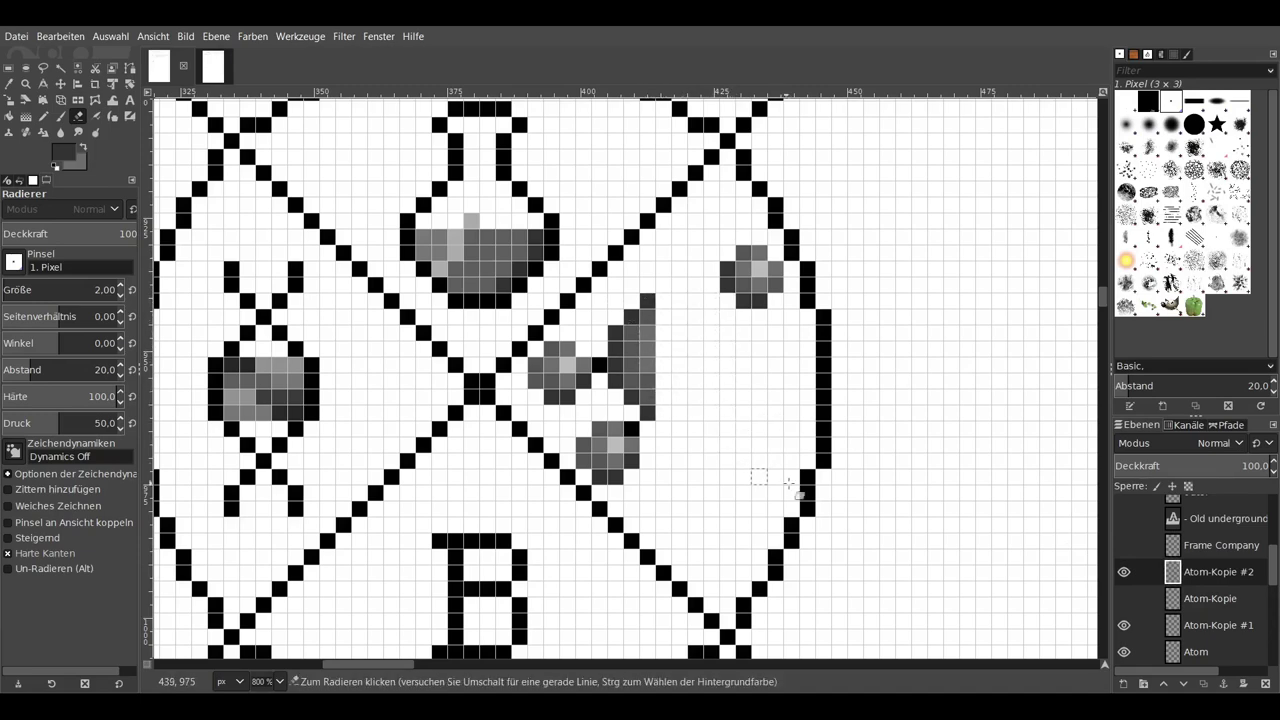
drag(1124, 545, 1124, 572)
click(1124, 545)
key(m)
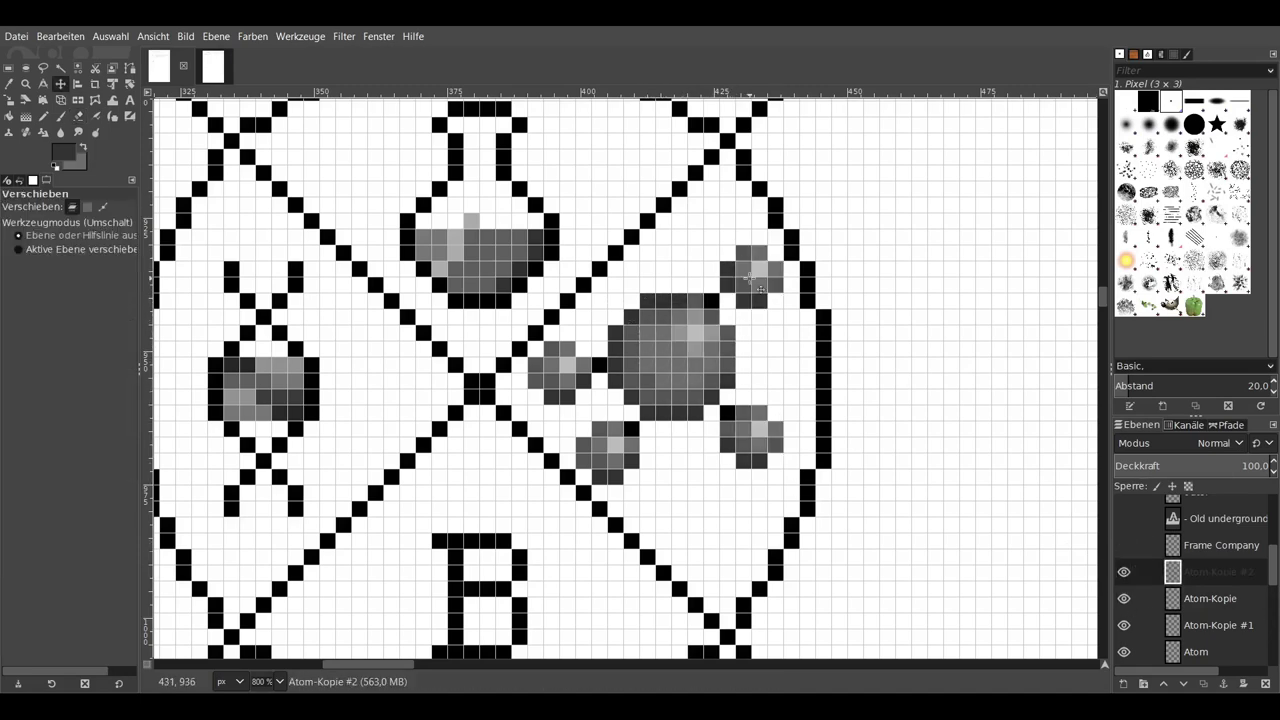
click(1143, 598)
drag(669, 365, 680, 375)
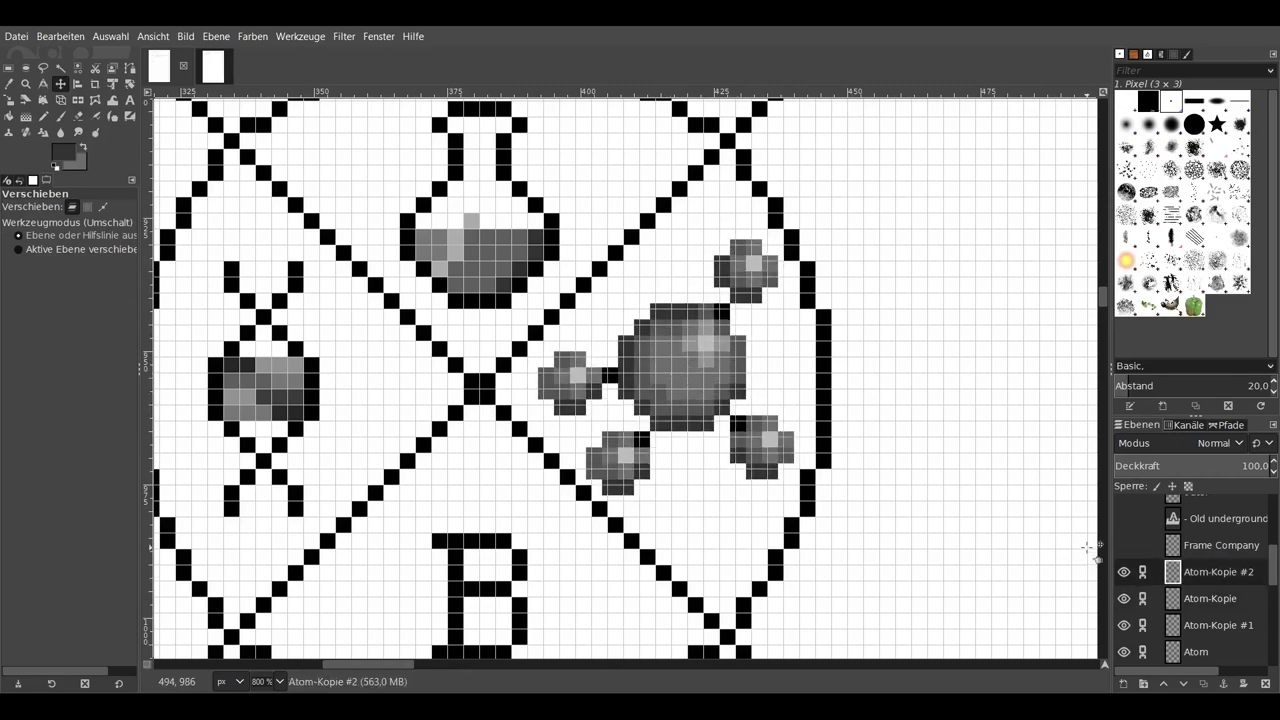
scroll(412, 490, up, 1)
scroll(412, 490, left, 2)
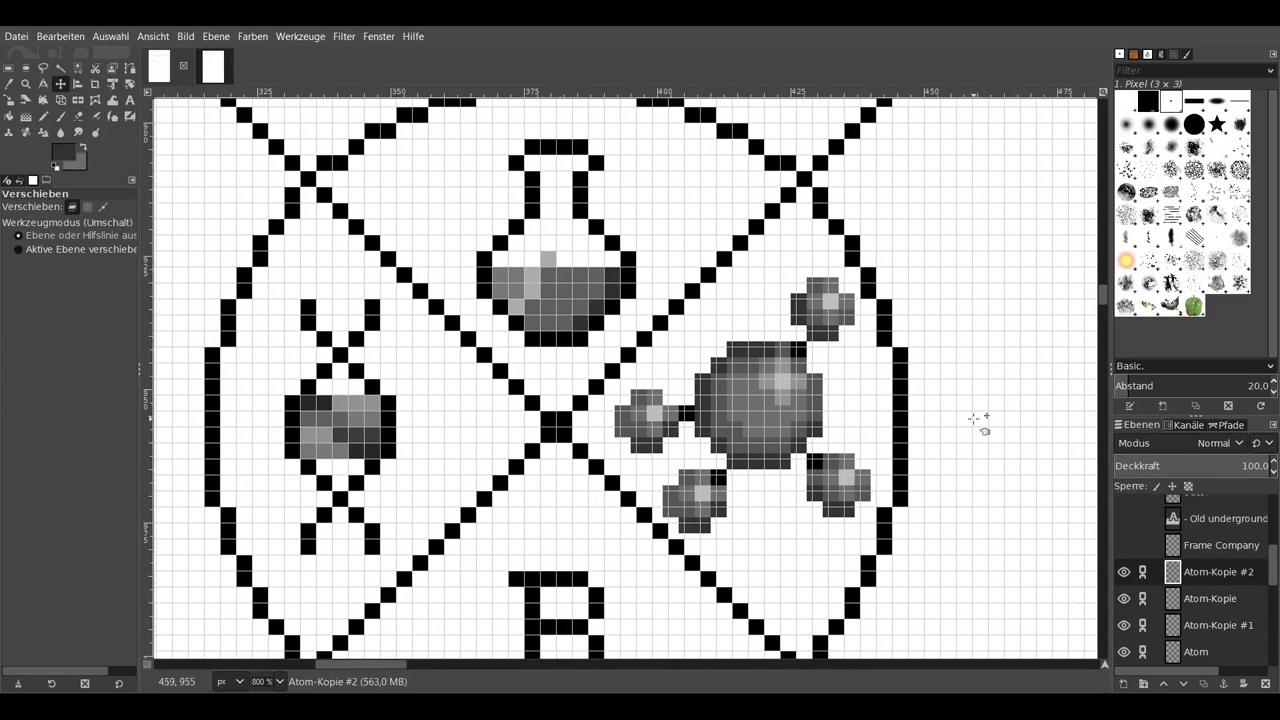
- Show the Frame Company layer and position the logo molecule inside the frame
ctrl+scroll(985, 437, down, 2)
scroll(829, 523, left, 1)
mouse_move(776, 405)
mouse_down()
mouse_move(667, 290)
mouse_move(575, 410)
mouse_move(775, 400)
mouse_up()
click(1124, 545)
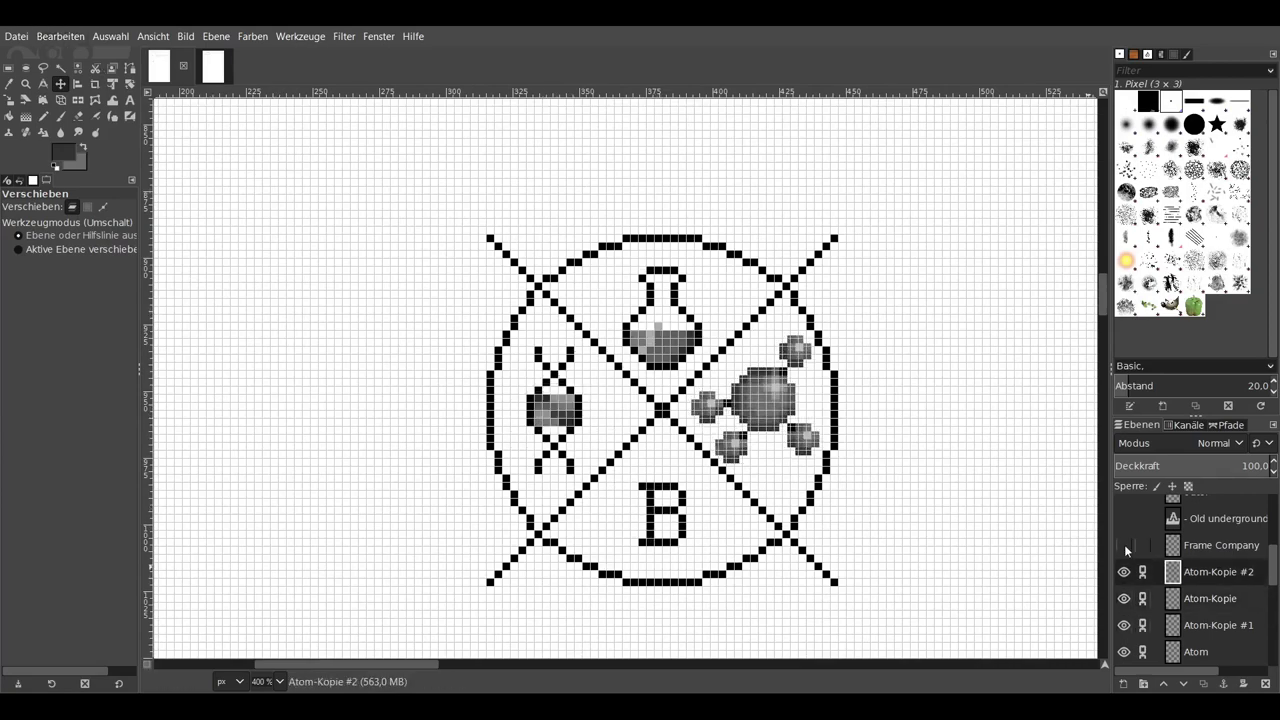
ctrl+scroll(444, 582, down, 2)
scroll(1190, 580, down, 2)
scroll(1190, 580, down, 2)
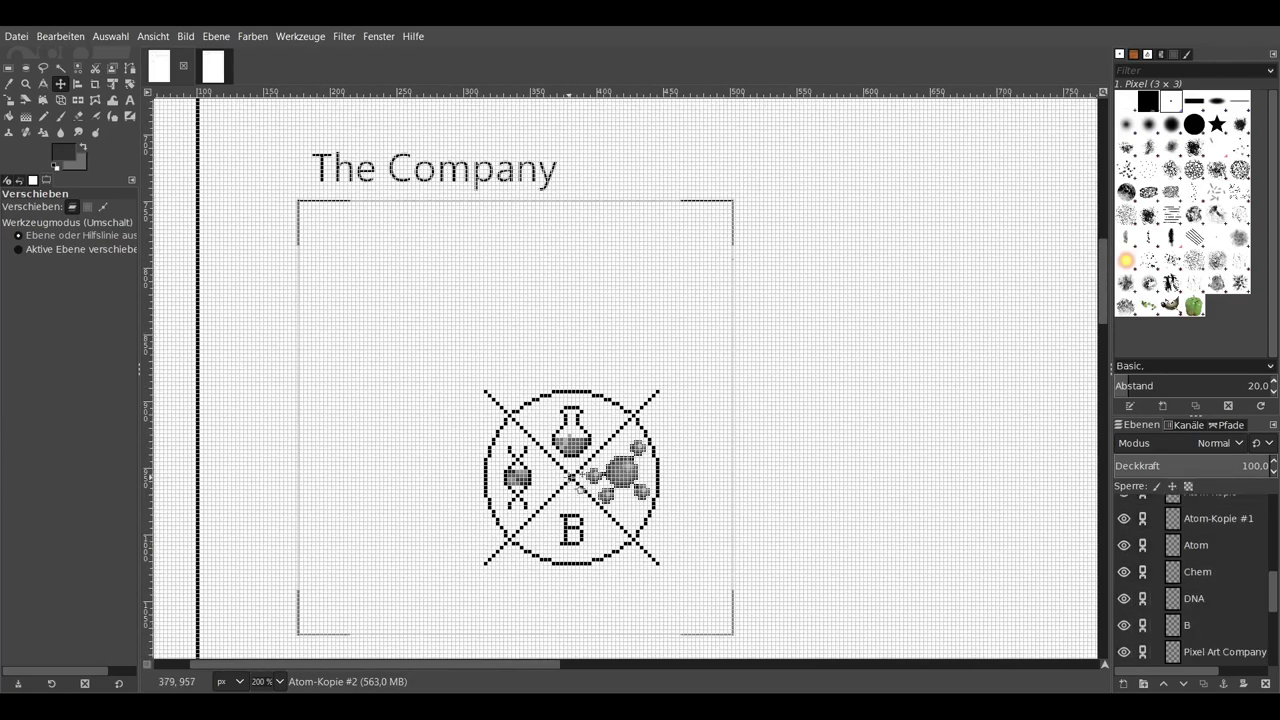
drag(574, 486, 515, 426)
- Select the Pixel Art Capitol layer, hide the grey frame guides and zoom out
scroll(522, 425, up, 5)
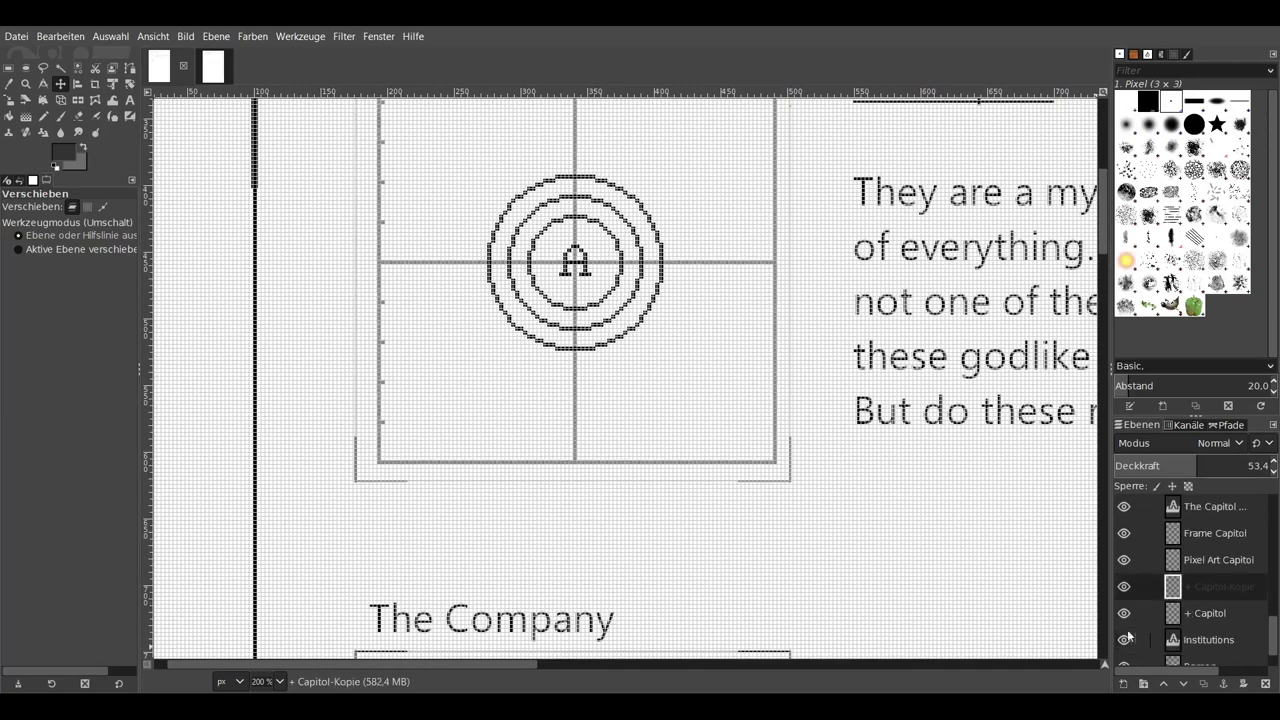
scroll(392, 273, down, 5)
ctrl+scroll(449, 363, up, 2)
scroll(449, 357, up, 3)
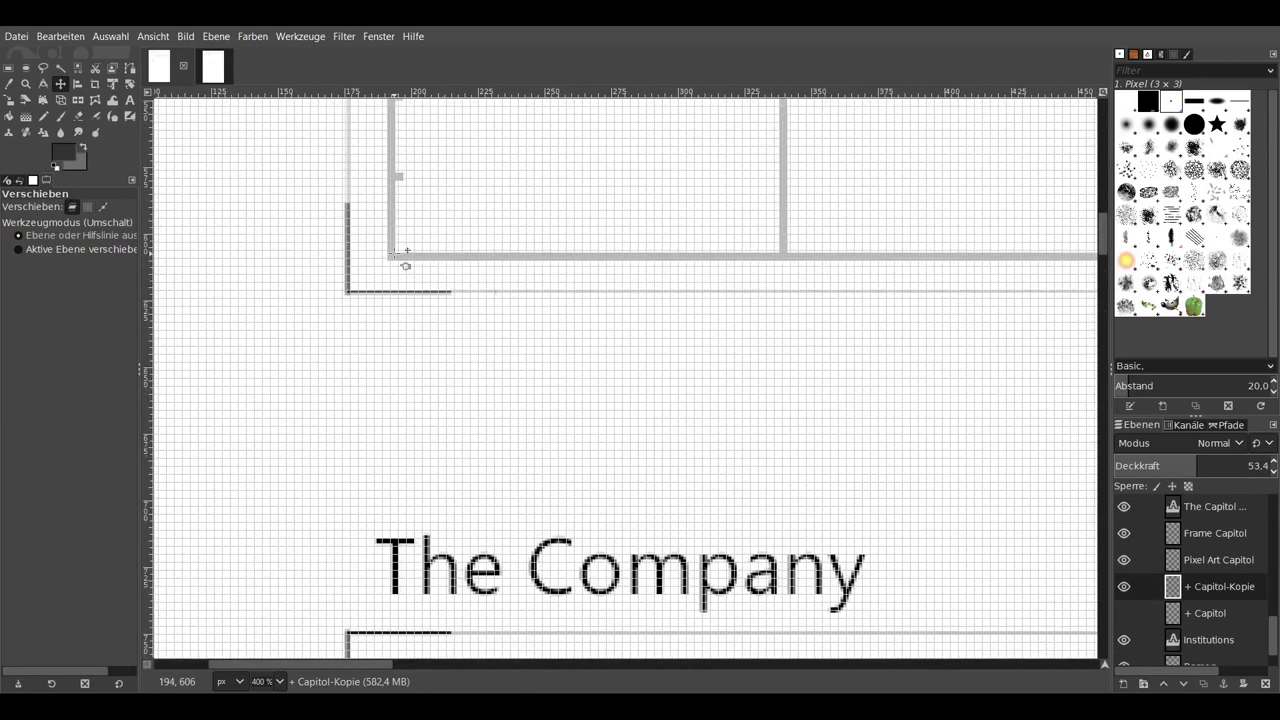
scroll(460, 542, down, 5)
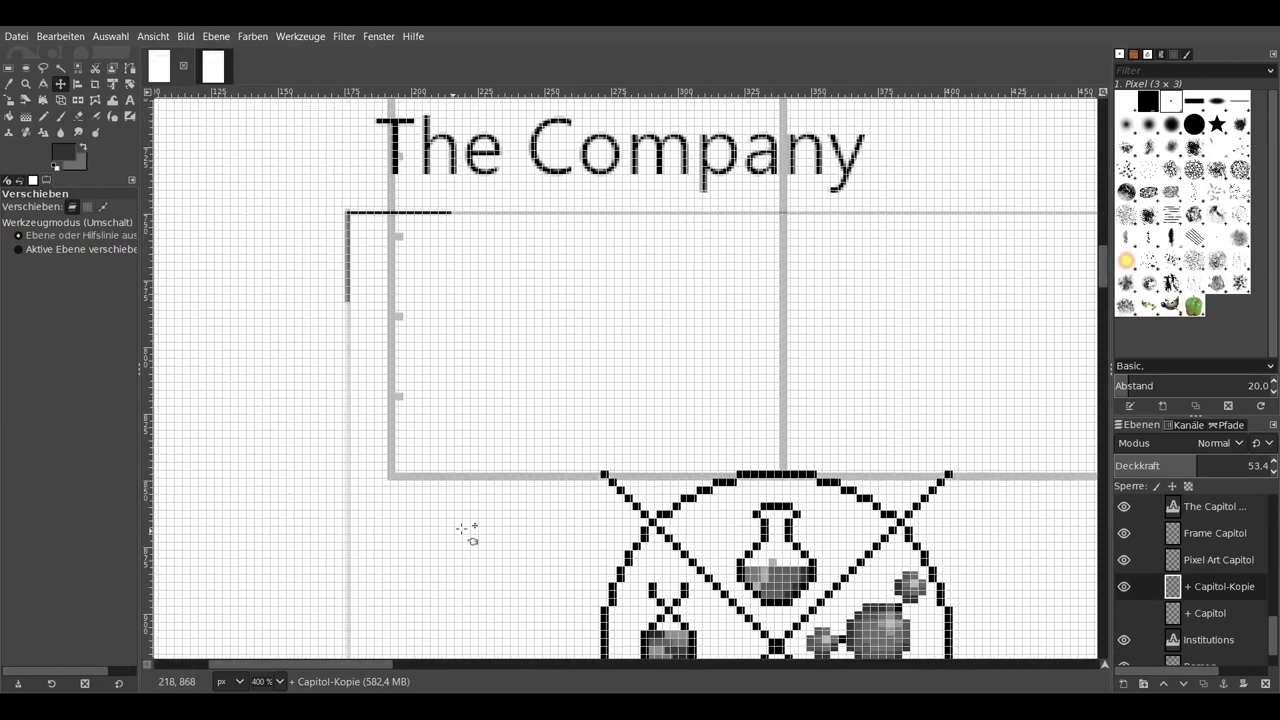
scroll(466, 530, down, 2)
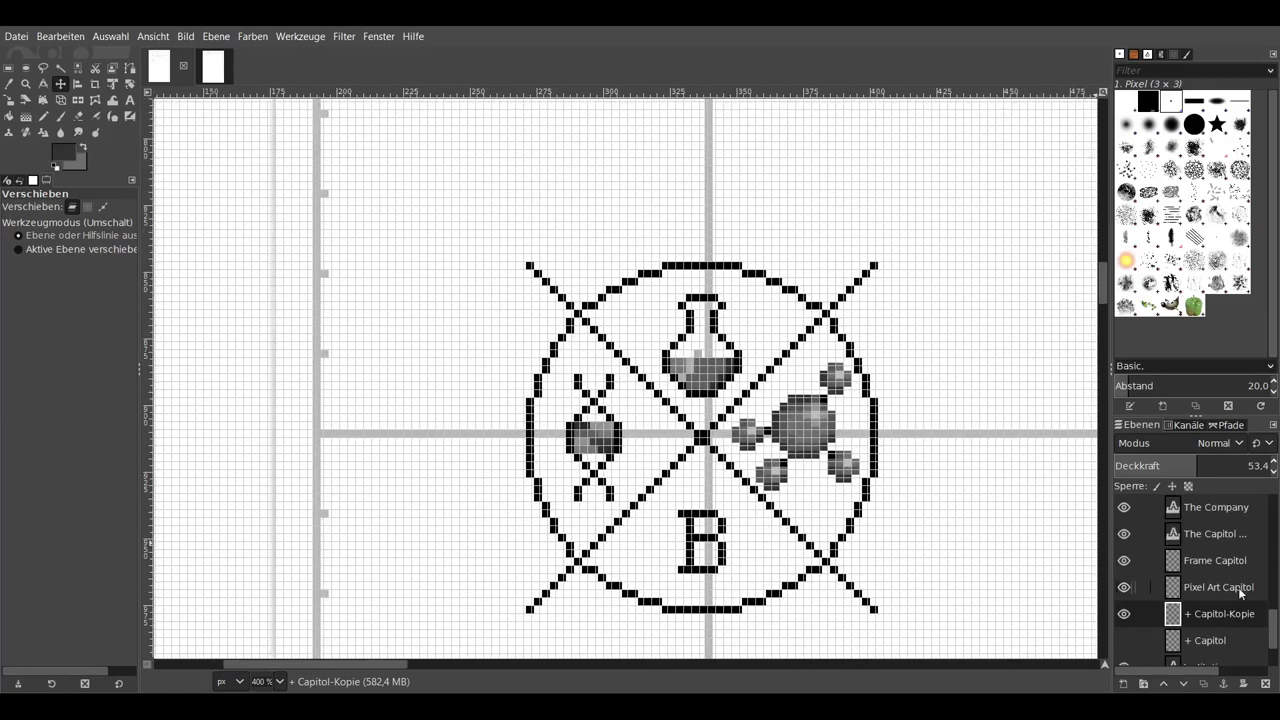
click(1238, 587)
click(1124, 615)
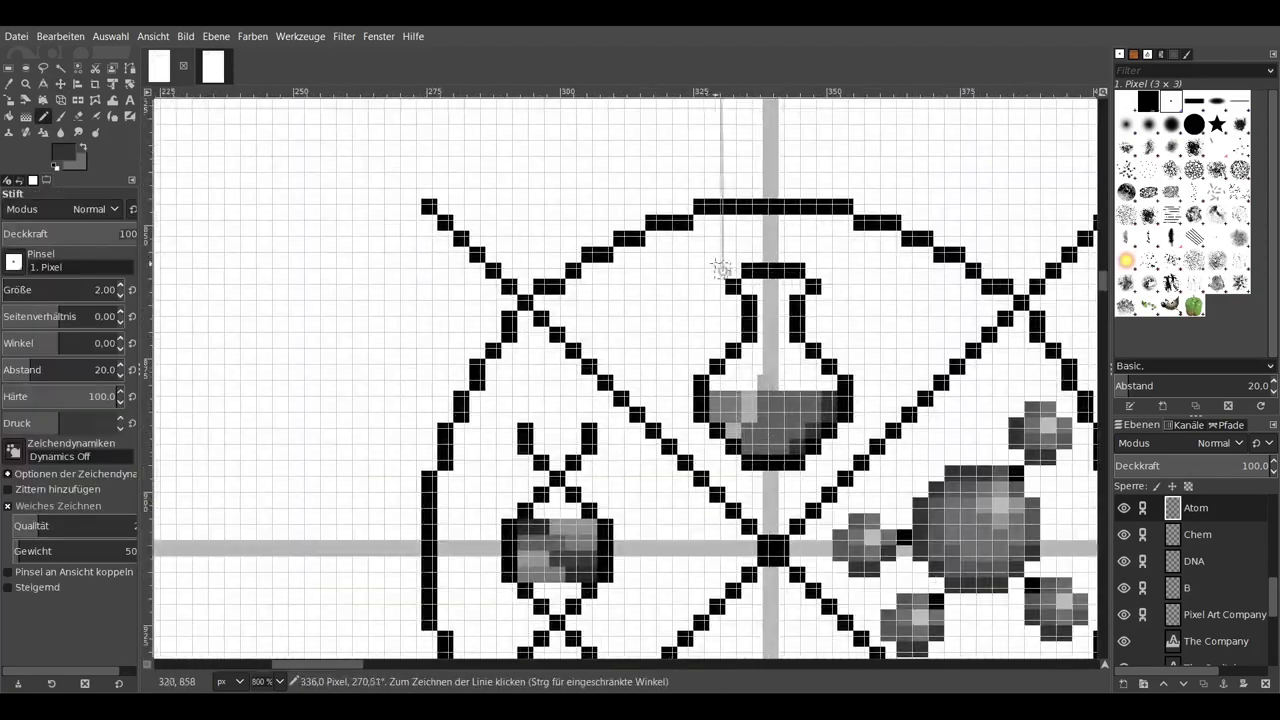
key(minus)
key(minus)
key(minus)
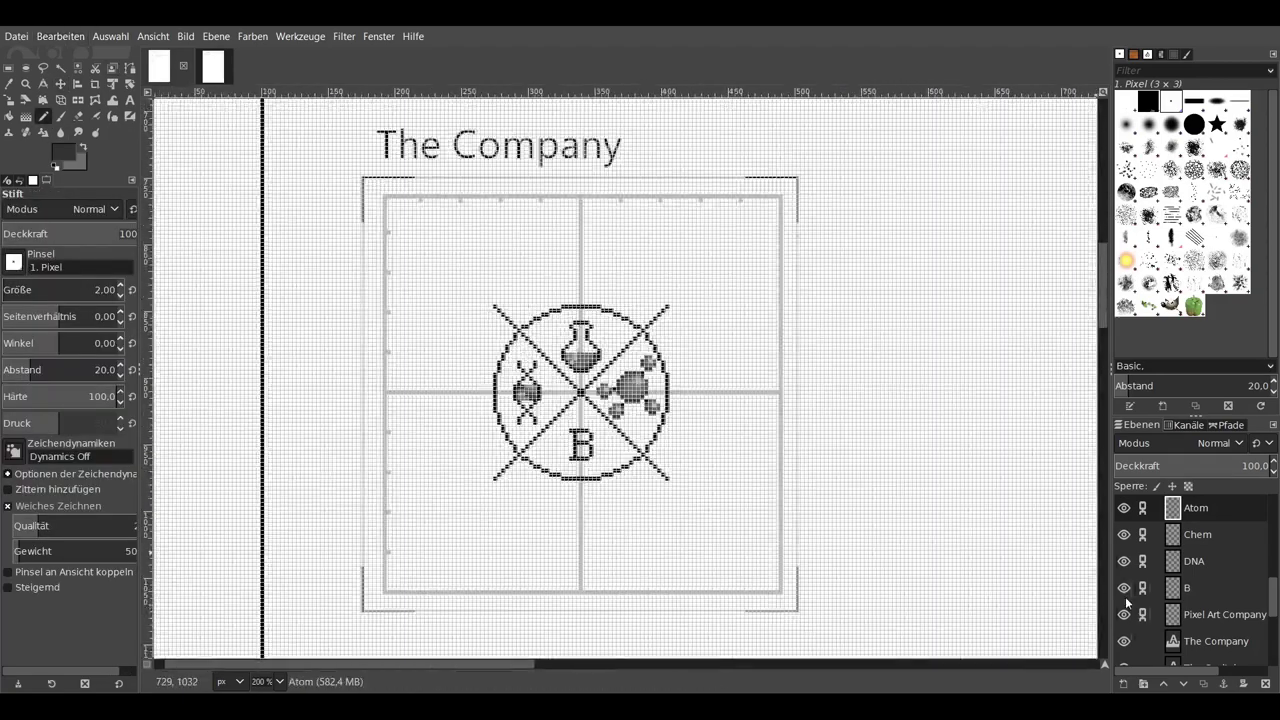
scroll(1126, 578, down, 3)
- Hide the + Capitol-Kopie overlay and pencil the B's top bars and right bowl column
click(1124, 573)
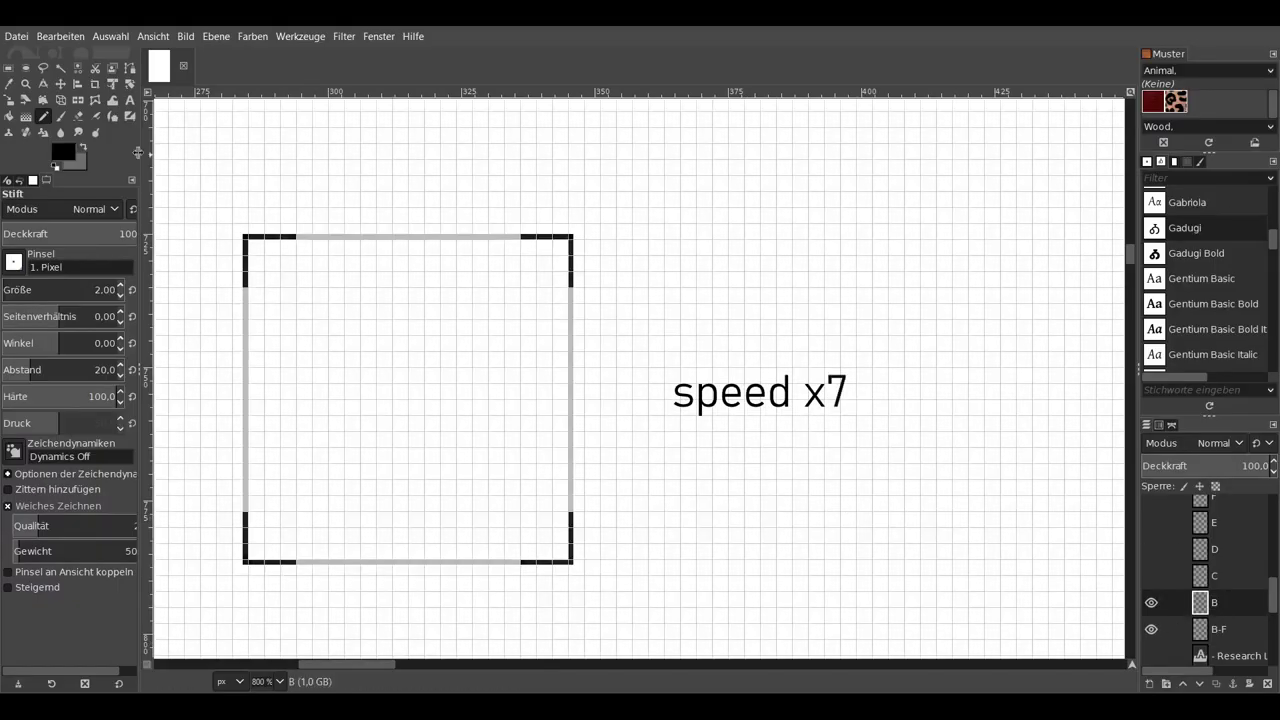
drag(319, 295, 466, 298)
mouse_move(384, 311)
mouse_down()
mouse_move(496, 327)
mouse_move(480, 378)
mouse_up()
drag(496, 422, 498, 505)
click(480, 502)
shift+click(480, 423)
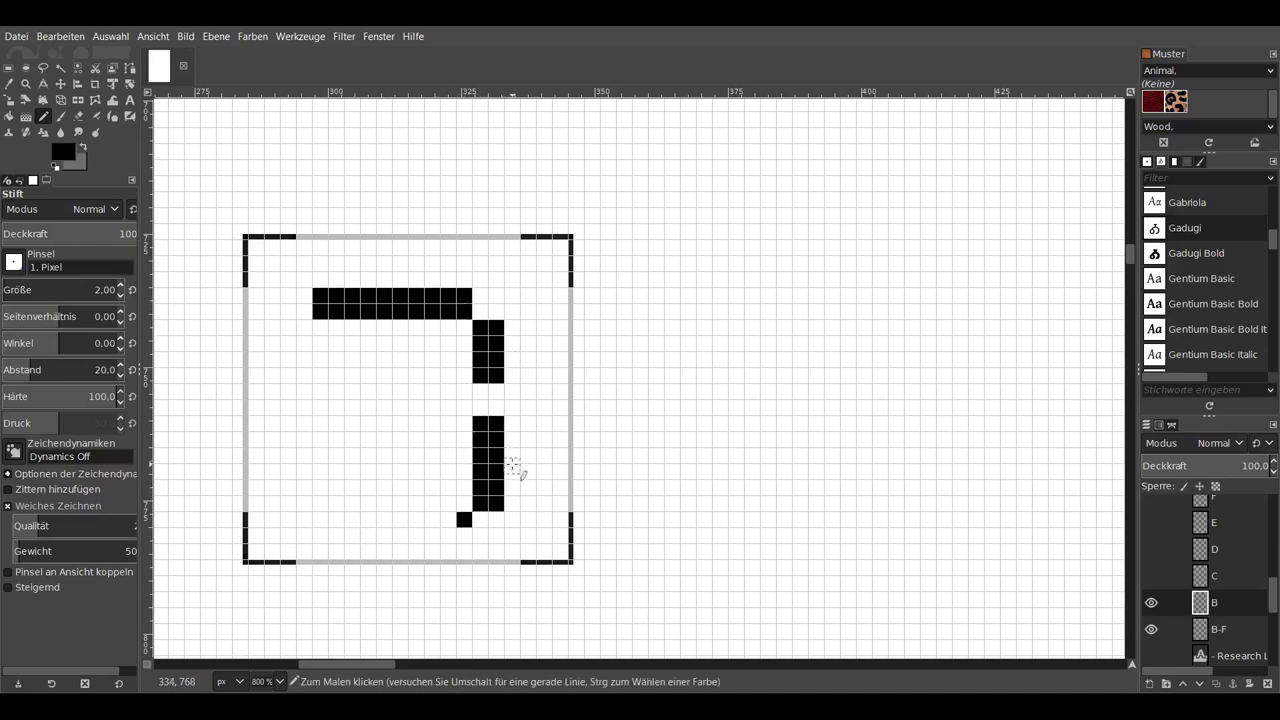
- Draw the B's bottom bar, double stem and middle crossbar, then nudge it up
shift+click(314, 520)
drag(471, 536, 316, 536)
click(351, 510)
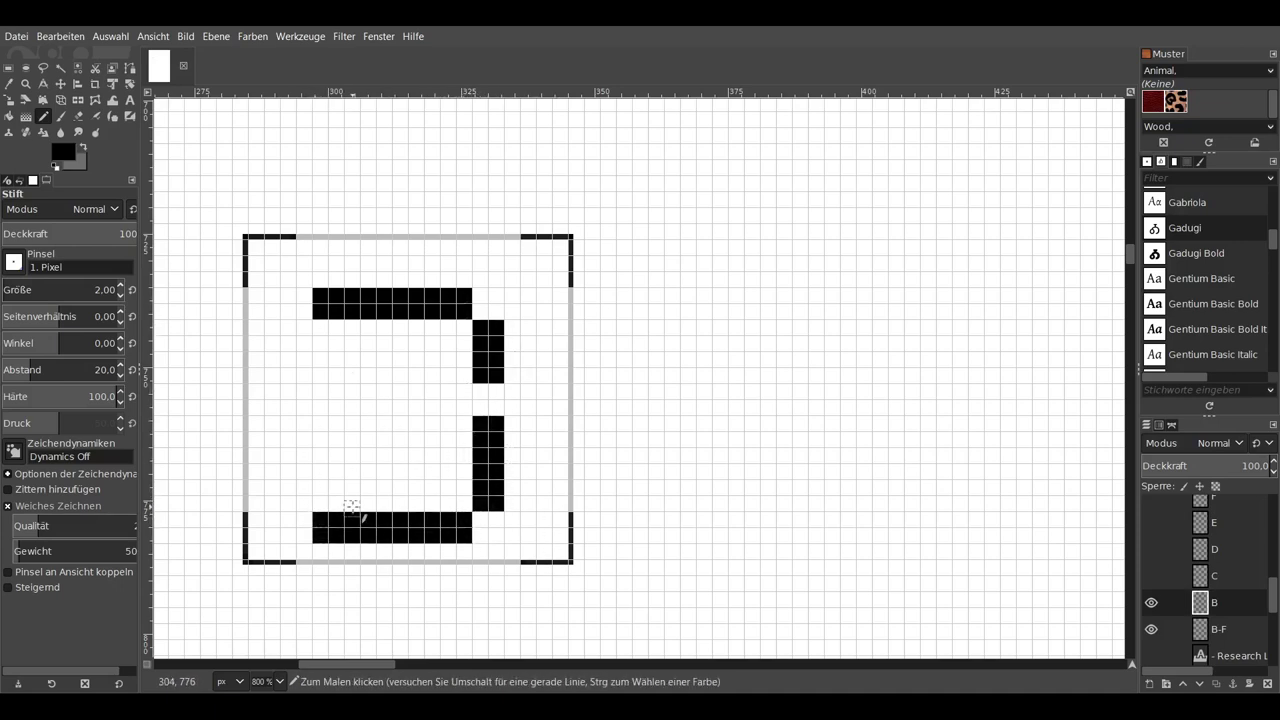
shift+click(352, 327)
drag(368, 328, 368, 510)
drag(378, 392, 466, 392)
drag(466, 408, 378, 408)
key(m)
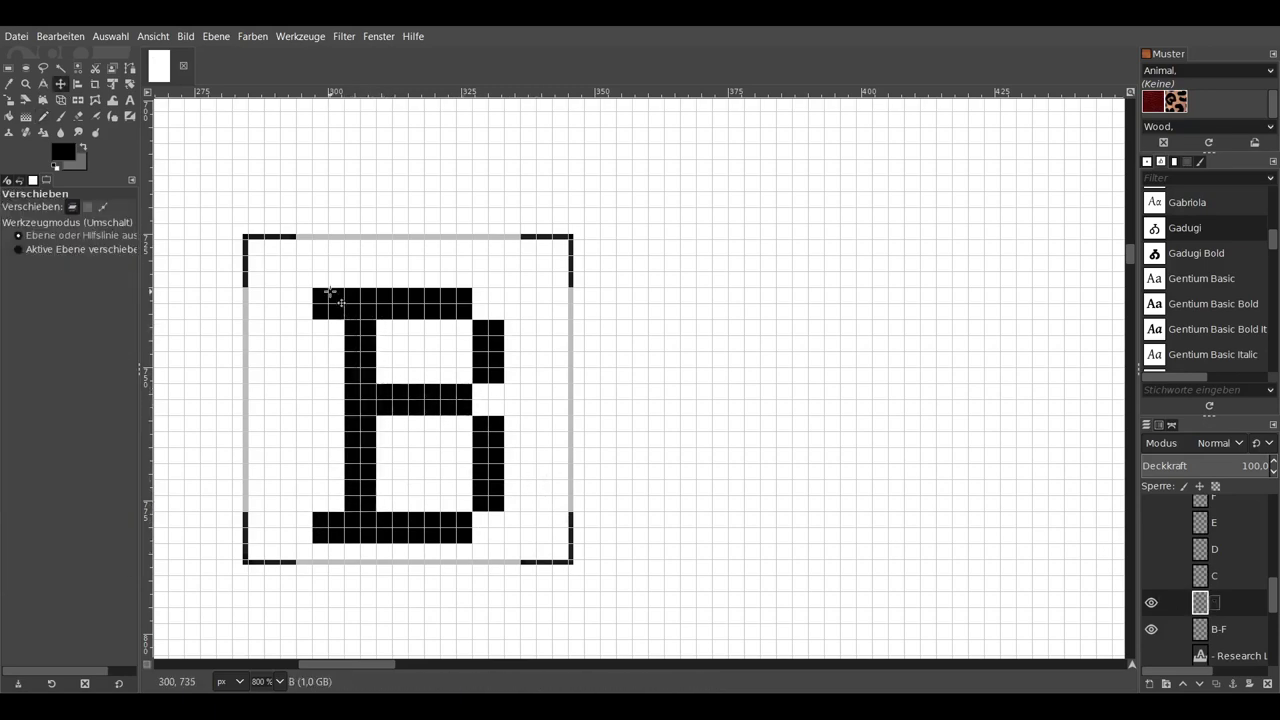
key(Up)
key(Up)
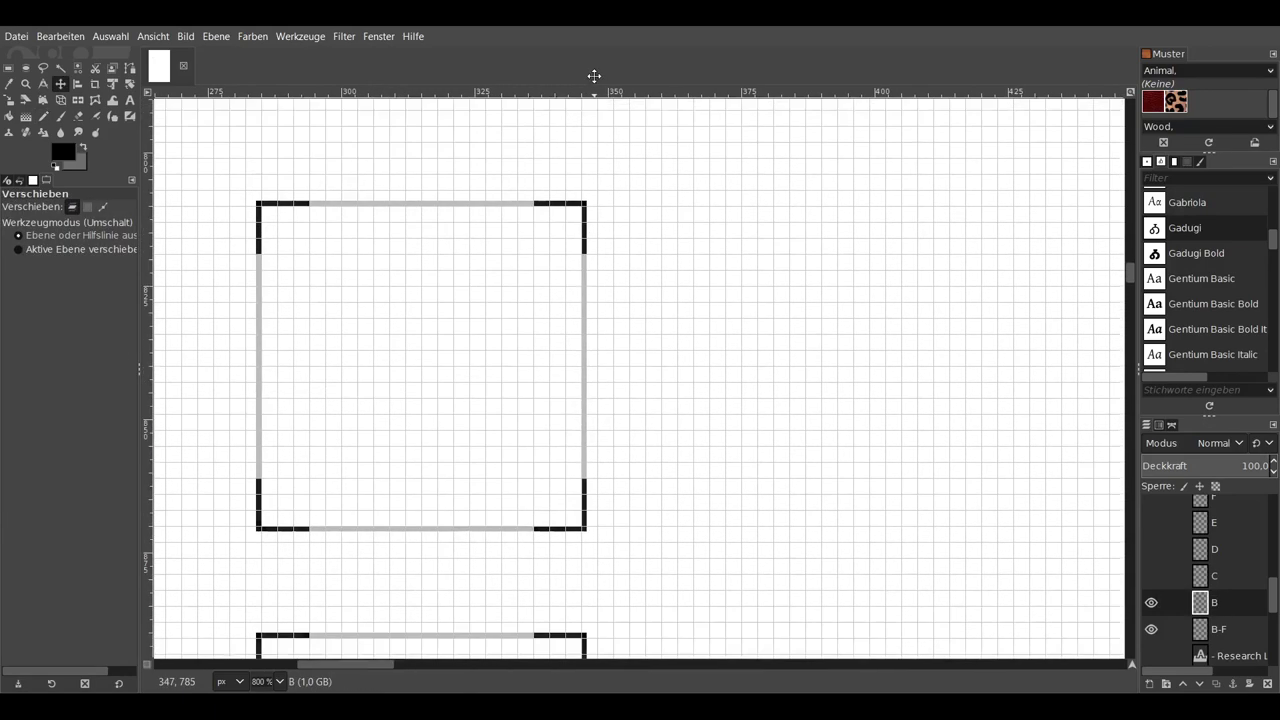
- Show the C layer and draw the C's two-row top bar and end serifs
click(1151, 575)
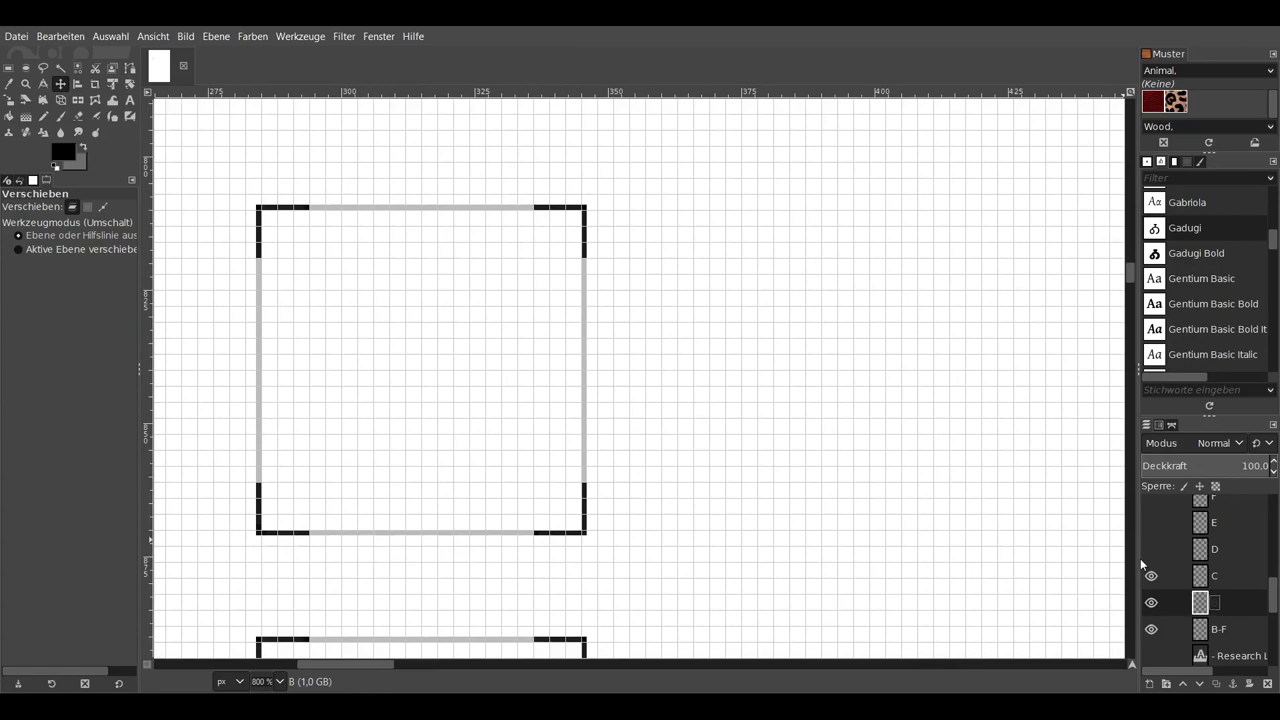
click(42, 117)
drag(345, 249, 466, 249)
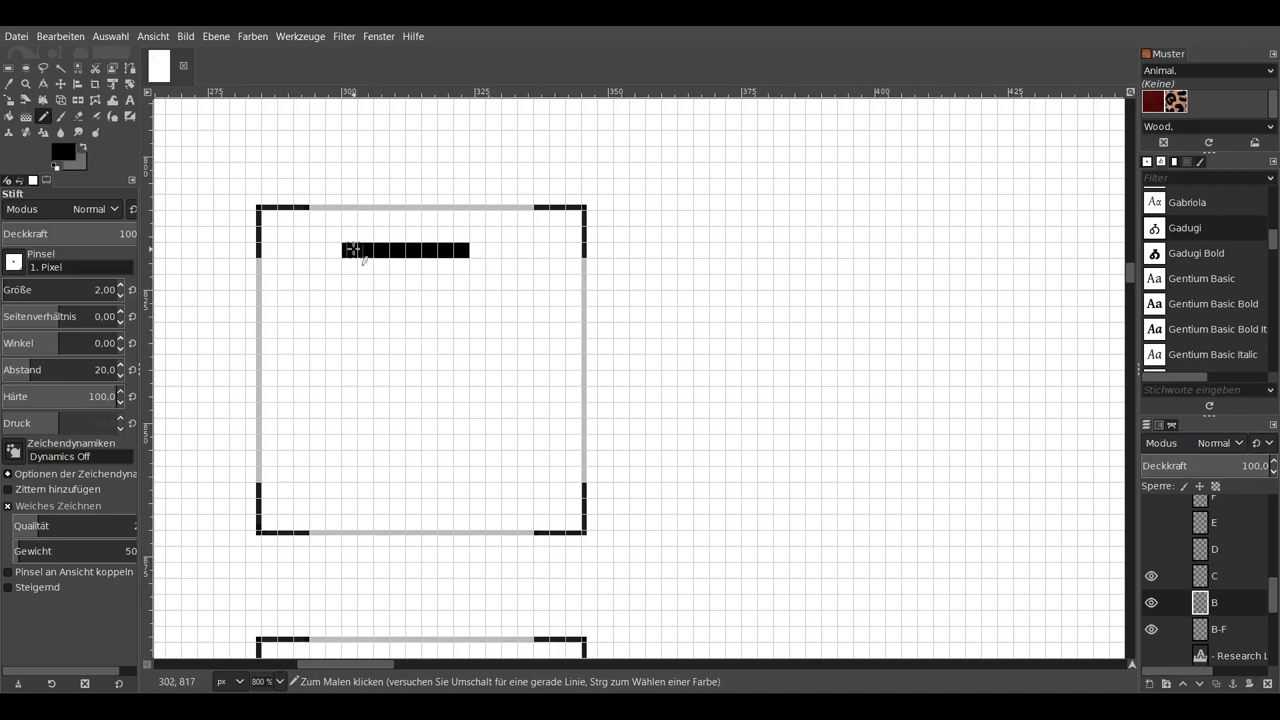
mouse_move(444, 266)
mouse_down()
mouse_move(381, 265)
mouse_move(328, 342)
mouse_move(343, 455)
mouse_move(322, 450)
mouse_move(317, 298)
mouse_move(343, 480)
mouse_move(457, 491)
mouse_move(349, 490)
mouse_up()
drag(493, 459, 478, 442)
mouse_move(478, 282)
mouse_down()
mouse_move(495, 285)
mouse_move(488, 302)
mouse_up()
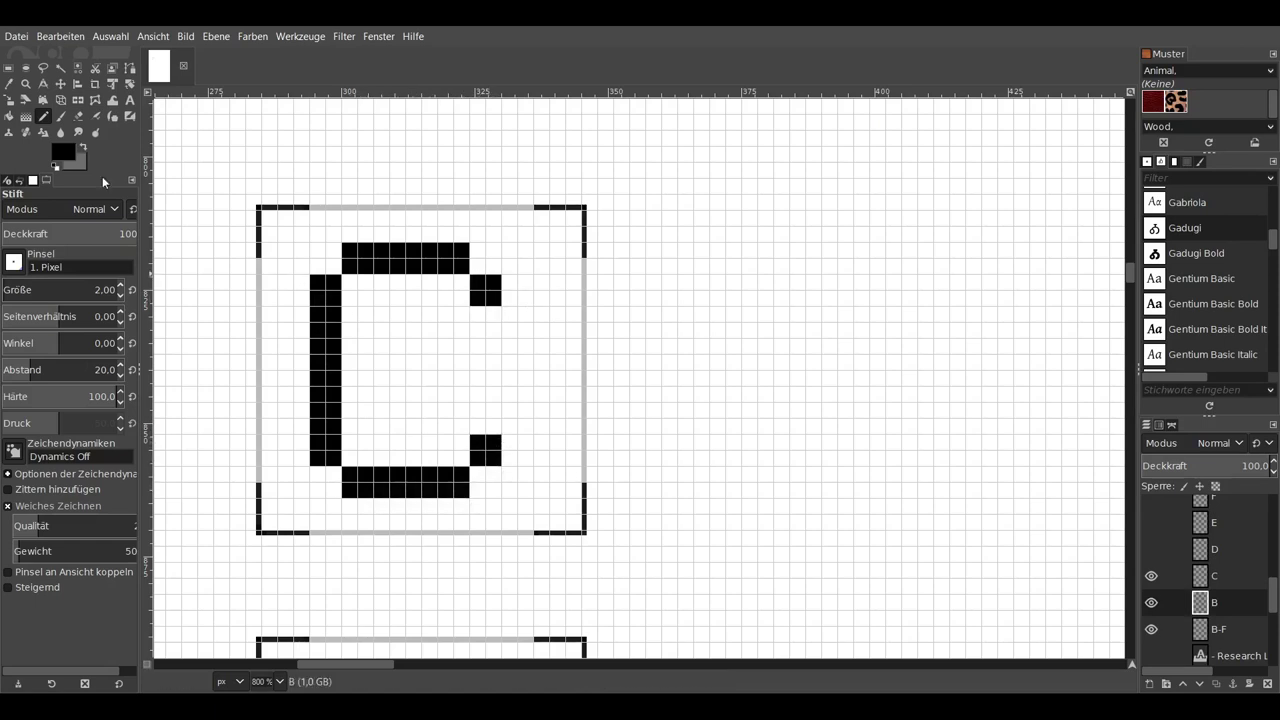
- Compare against layer B, fill the C's lower-right block, and erase two leftover small blocks
key(m)
click(1151, 602)
click(1151, 602)
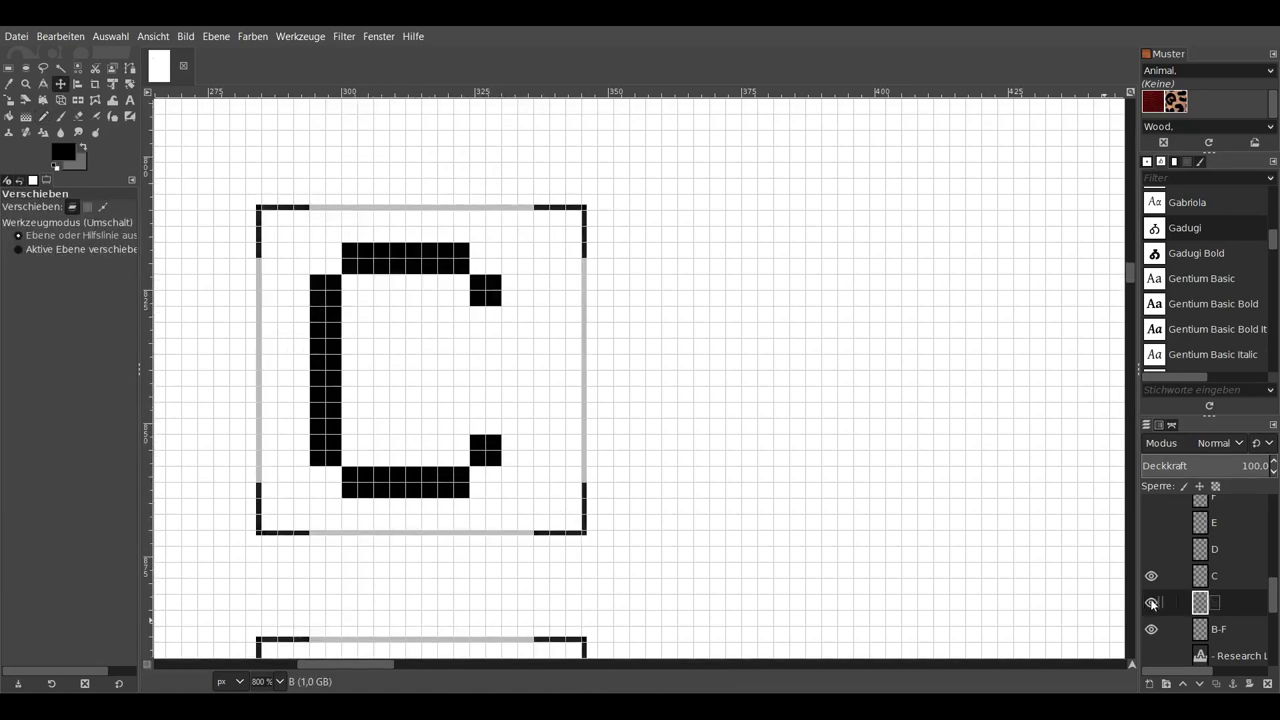
click(1232, 580)
key(n)
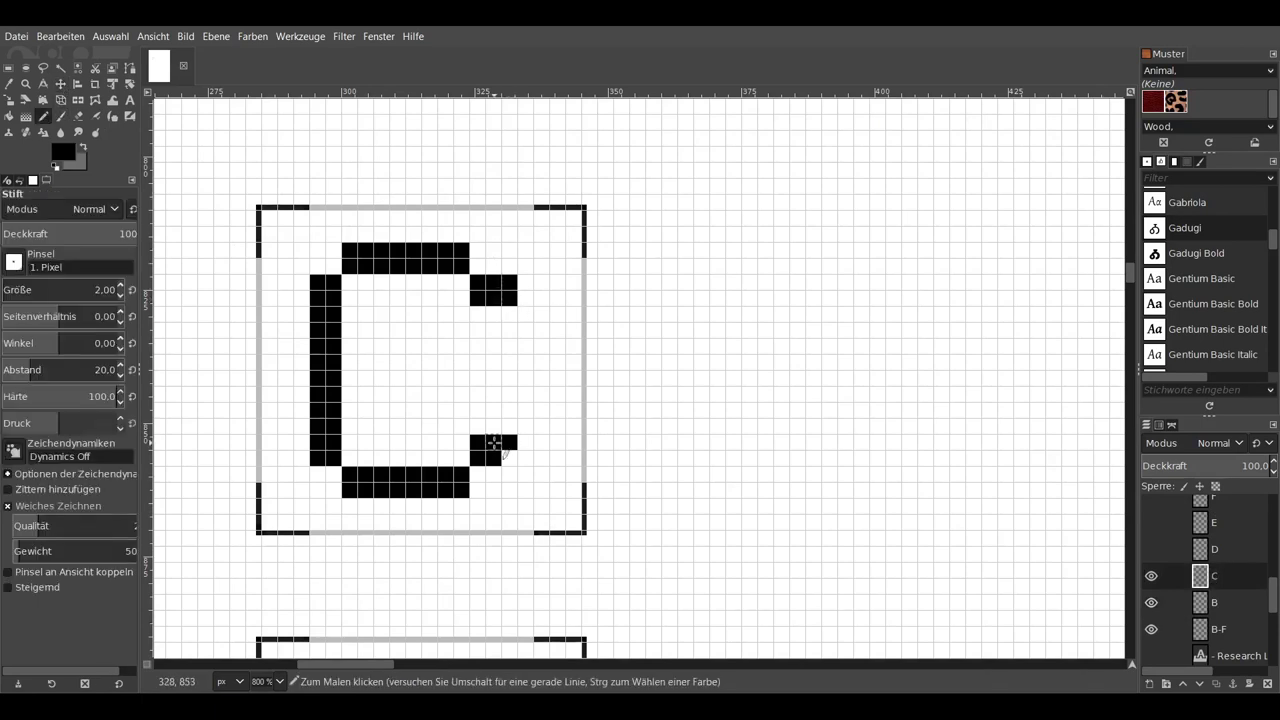
click(494, 442)
click(1151, 602)
key(shift+e)
drag(478, 282, 510, 298)
drag(478, 442, 510, 460)
key(n)
- Draw the C's left vertical stem joined to the top bar, plus the bottom bar and lower serif
click(333, 282)
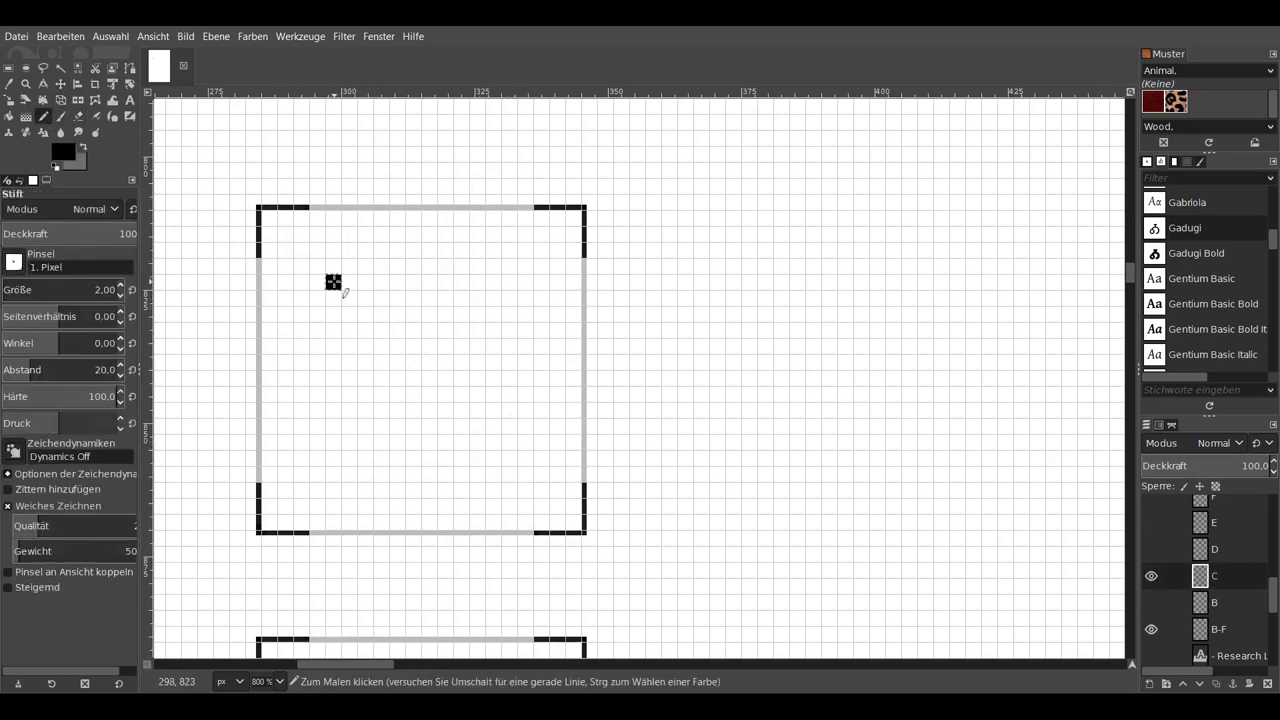
drag(338, 298, 334, 445)
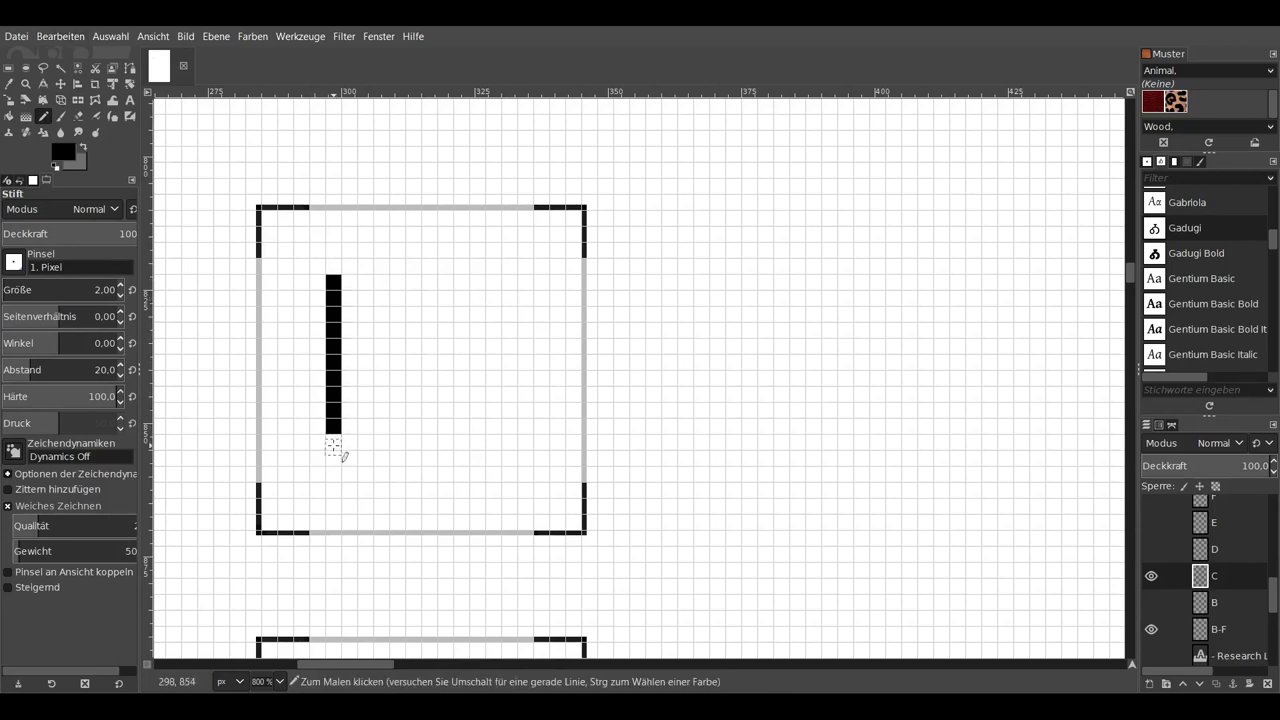
mouse_move(349, 360)
mouse_down()
mouse_move(346, 286)
mouse_move(449, 271)
mouse_move(477, 250)
mouse_move(365, 250)
mouse_up()
mouse_move(366, 474)
mouse_down()
mouse_move(449, 474)
mouse_move(493, 458)
mouse_move(477, 491)
mouse_move(397, 491)
mouse_up()
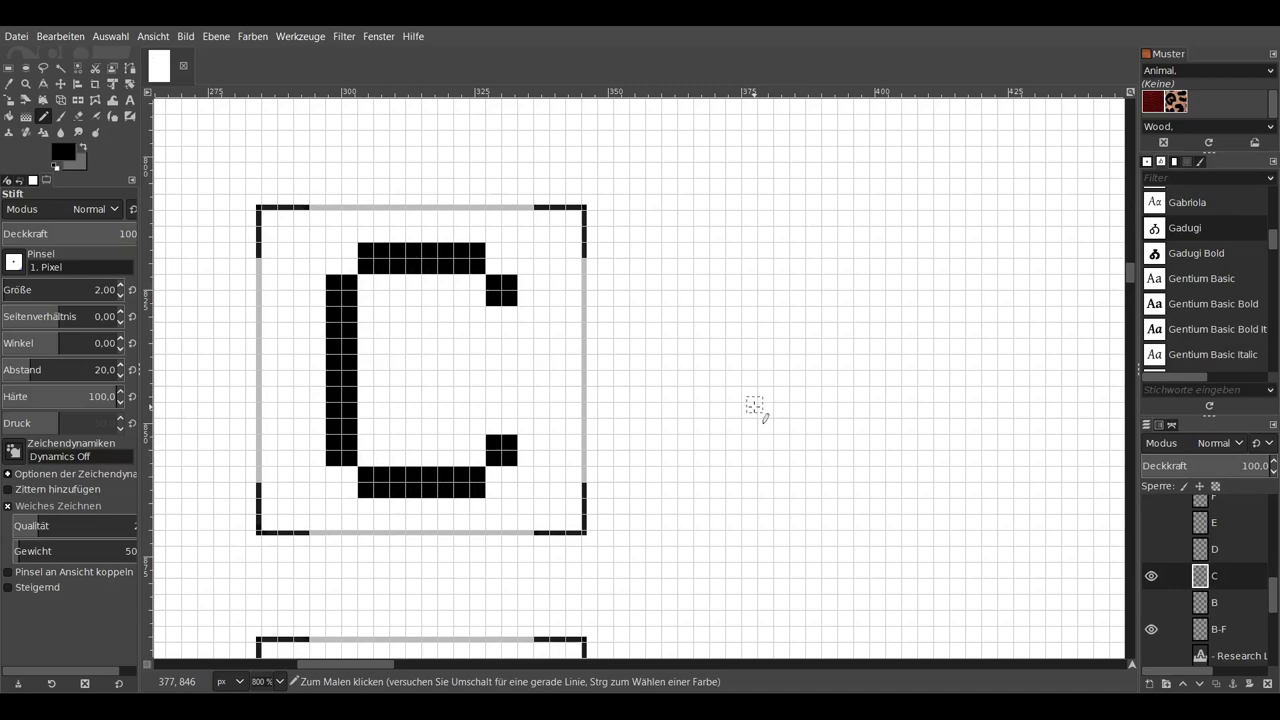
- Erase stray strokes from layer B, then show layers C and D and make D active
click(1151, 602)
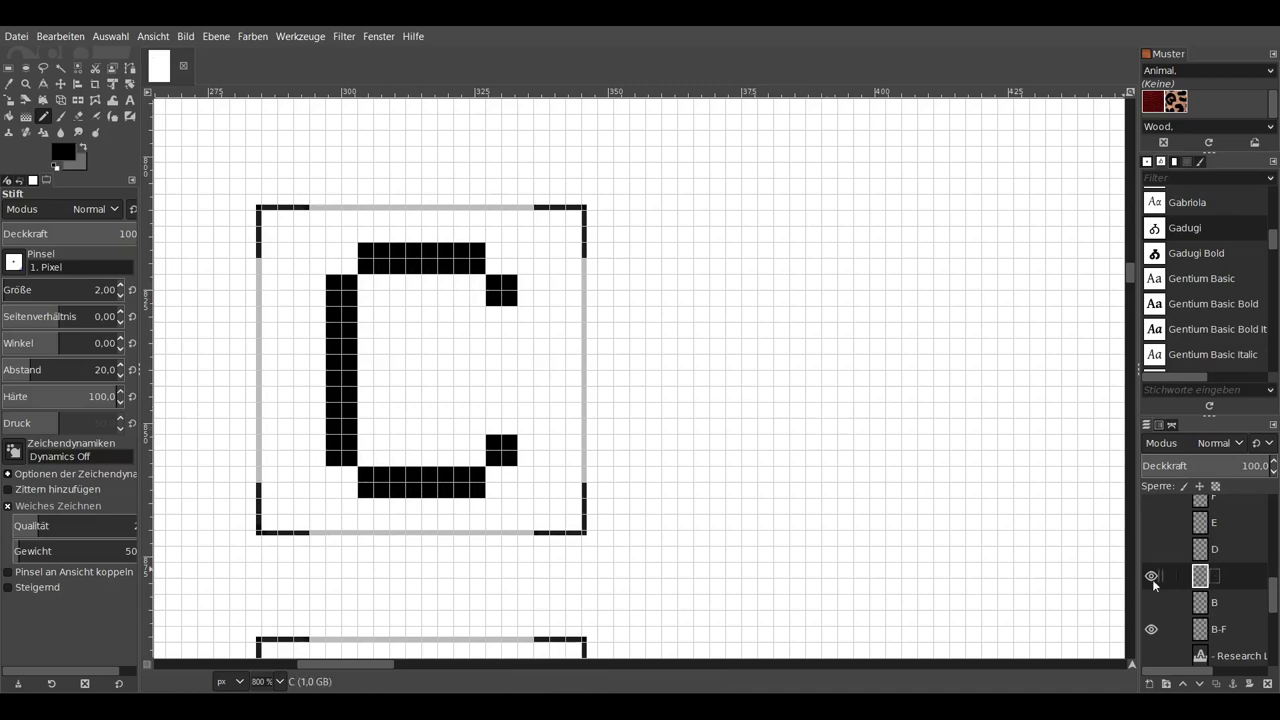
click(1151, 576)
click(1229, 602)
key(shift+e)
mouse_move(490, 290)
mouse_down()
mouse_move(322, 255)
mouse_move(320, 451)
mouse_move(434, 491)
mouse_move(490, 450)
mouse_up()
click(1151, 576)
click(1151, 549)
click(1215, 549)
- Pan to the empty D box and draw the D's top bar and curved right side
key(n)
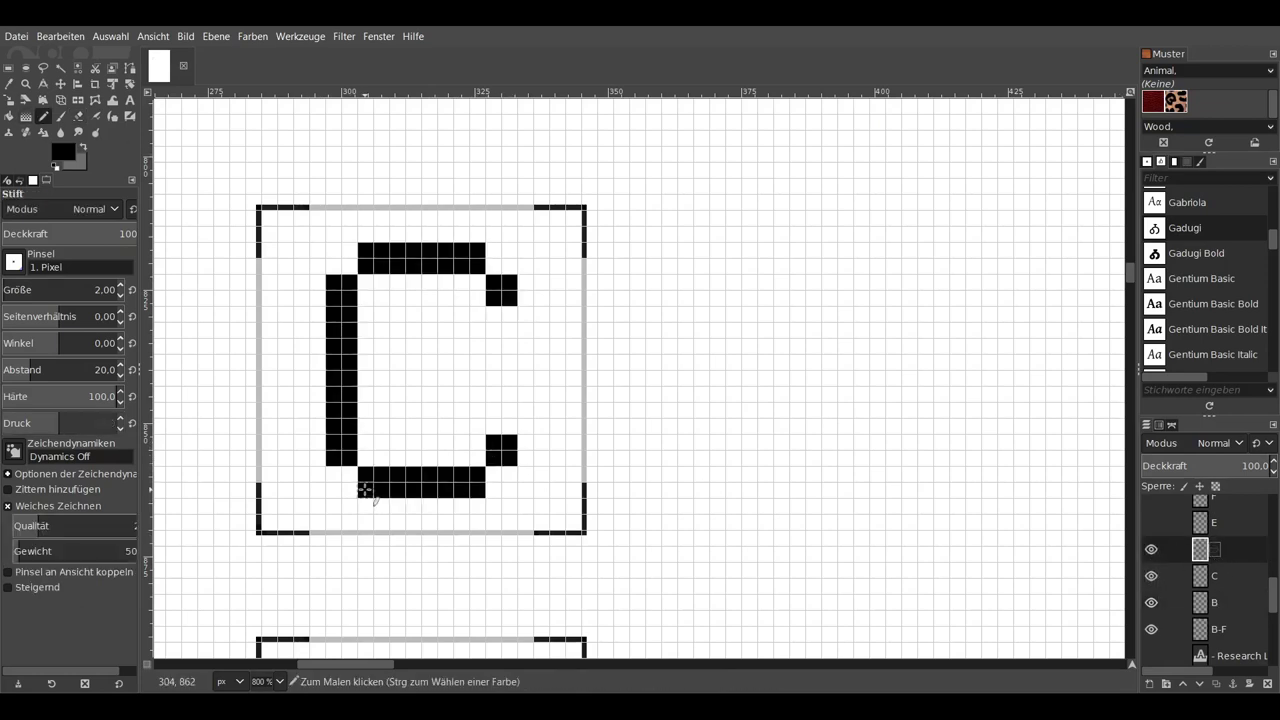
key(Return)
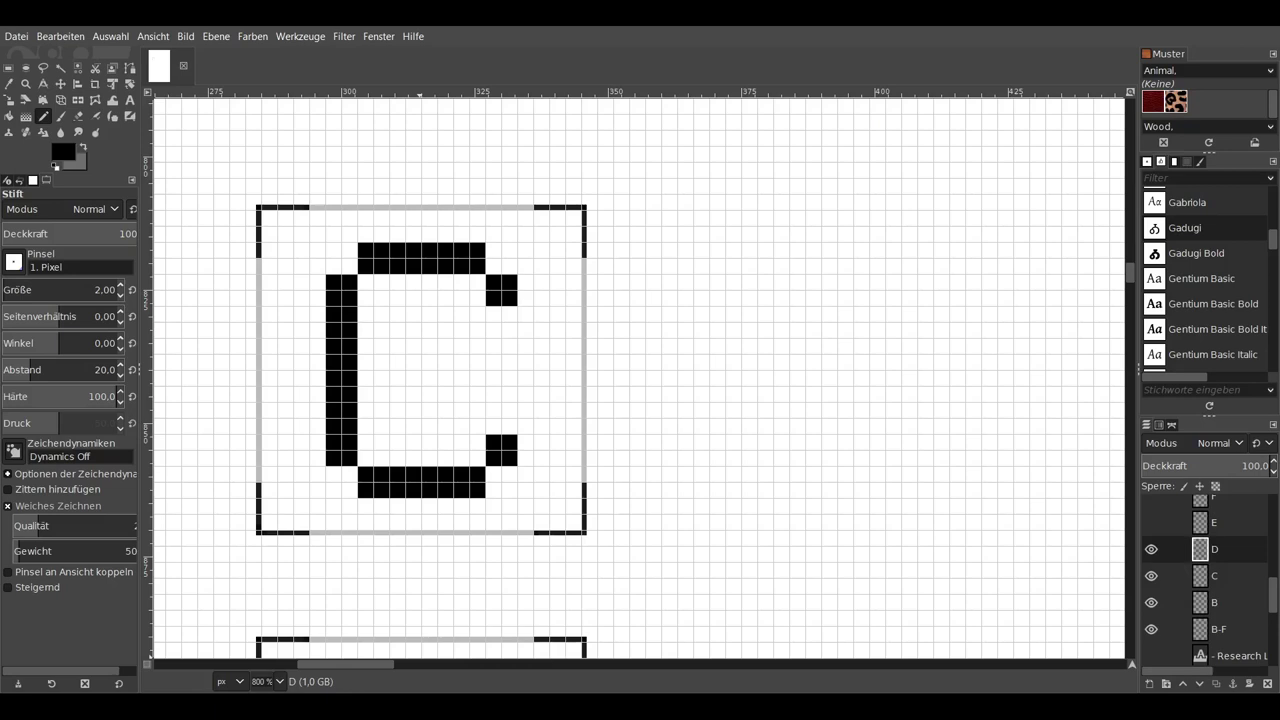
drag(359, 571, 403, 191)
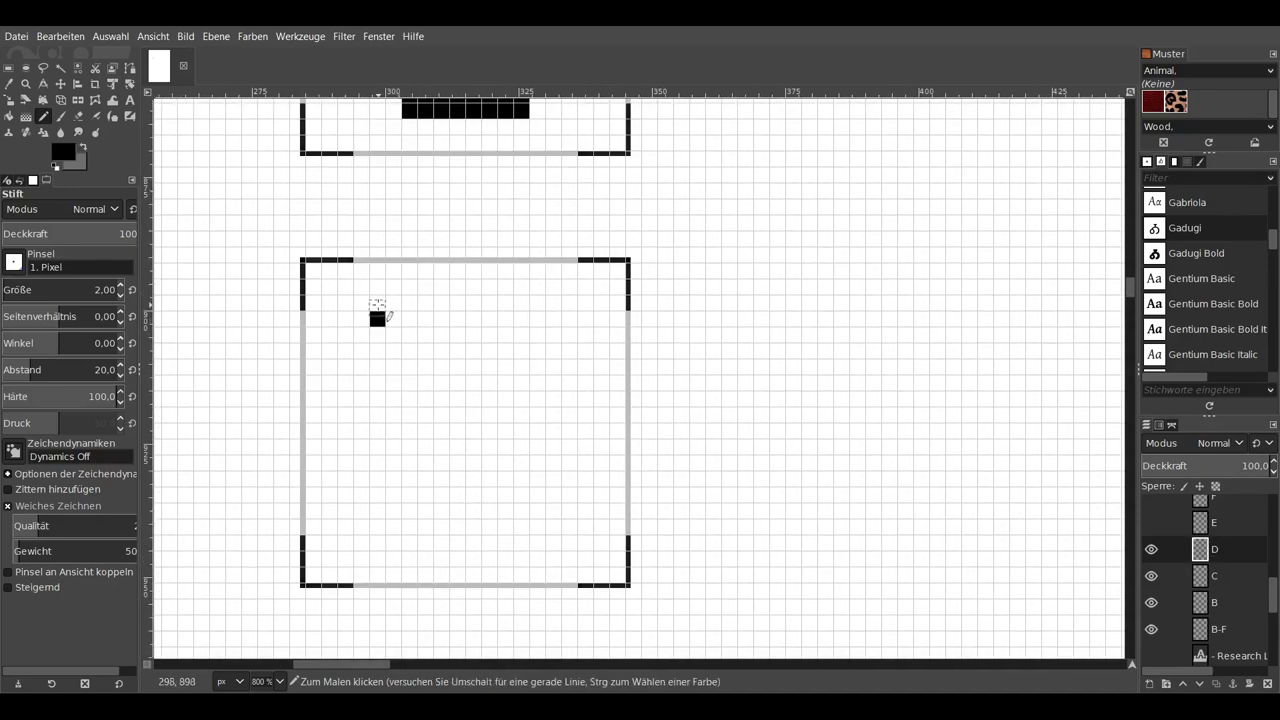
mouse_move(378, 318)
mouse_down()
mouse_move(463, 303)
mouse_move(505, 349)
mouse_up()
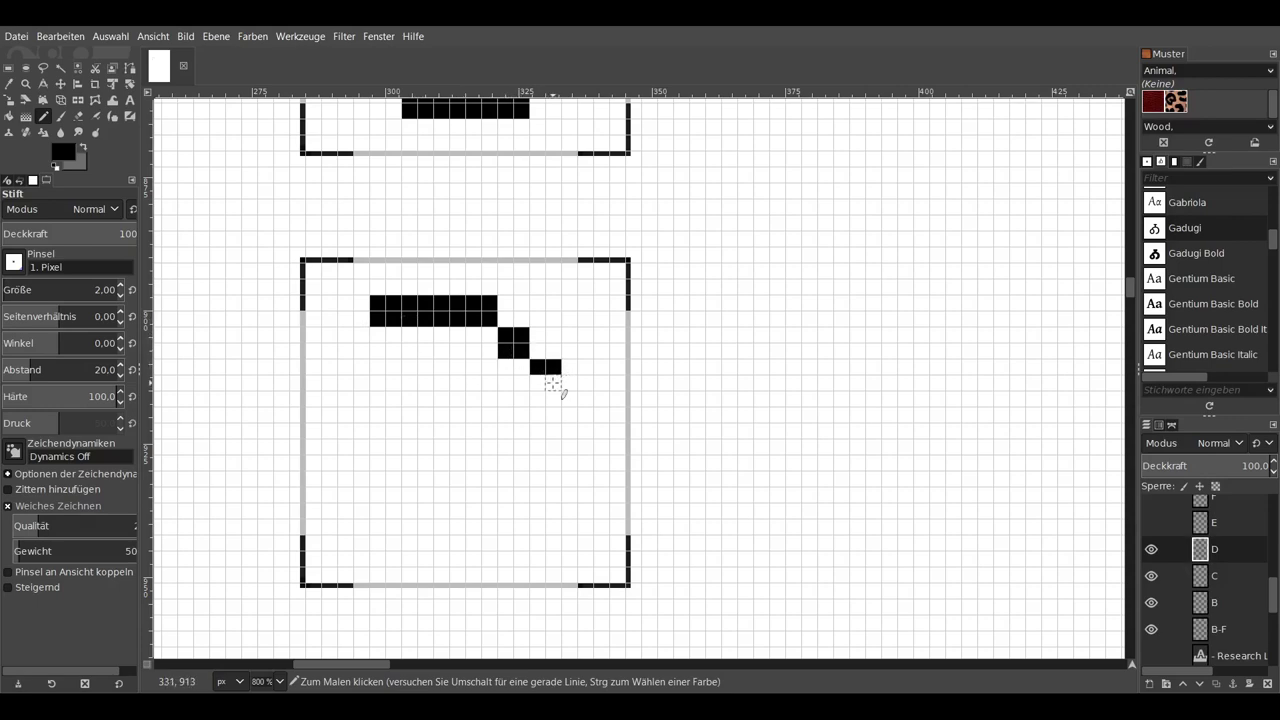
mouse_move(553, 401)
mouse_down()
mouse_move(554, 486)
mouse_move(489, 543)
mouse_up()
shift+click(545, 490)
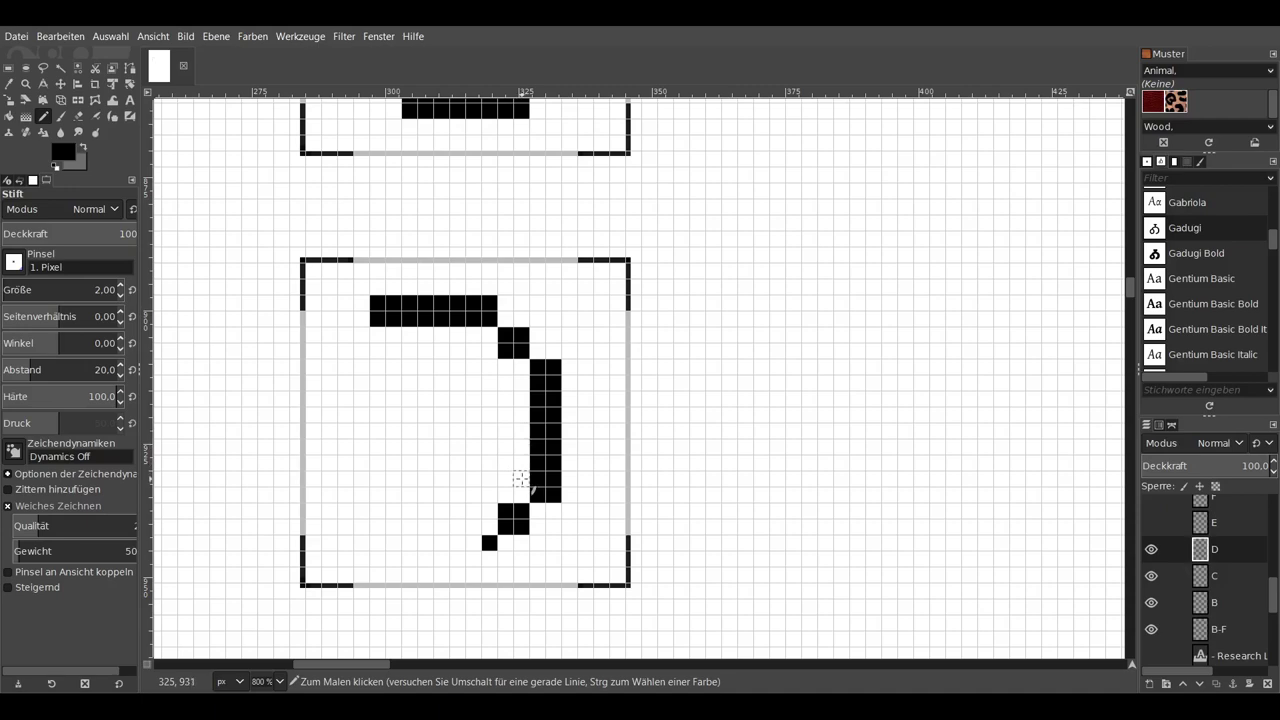
- Undo the misdrawn curve, redraw the stepped right side, and add the bottom bar and left stem
key(ctrl+z)
key(ctrl+z)
key(ctrl+z)
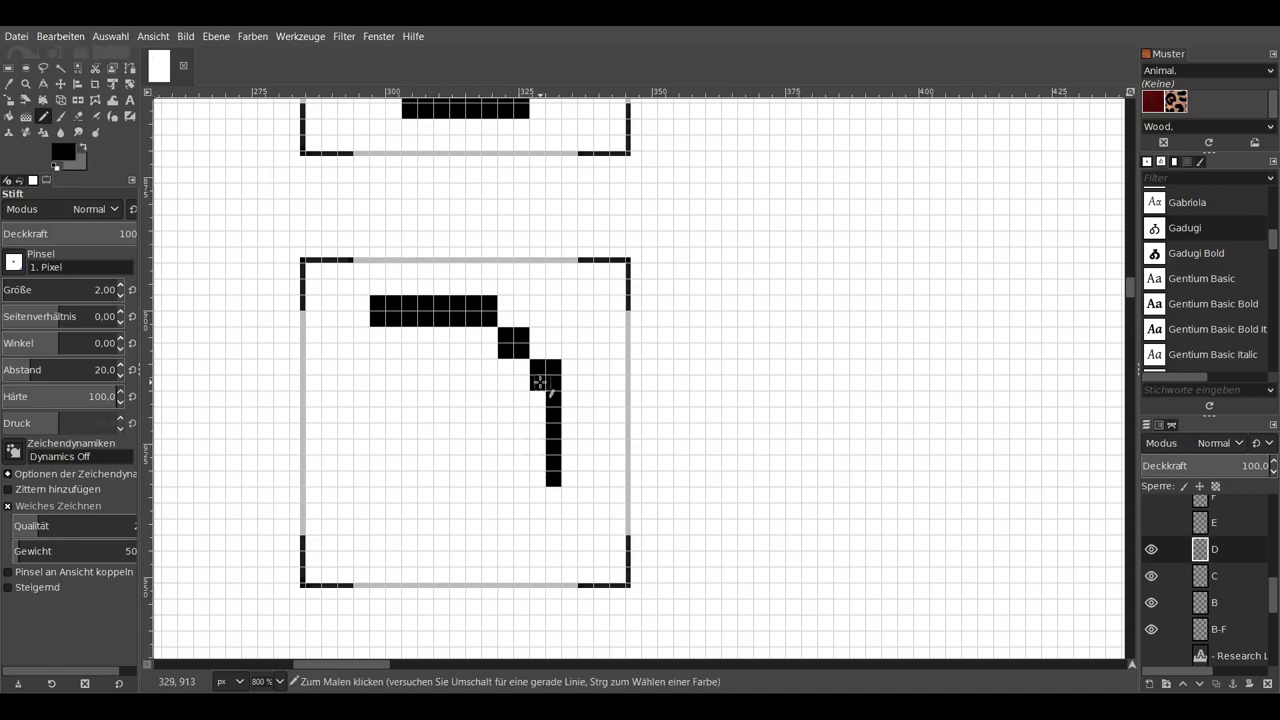
mouse_move(538, 382)
mouse_down()
mouse_move(546, 468)
mouse_move(515, 512)
mouse_move(472, 526)
mouse_up()
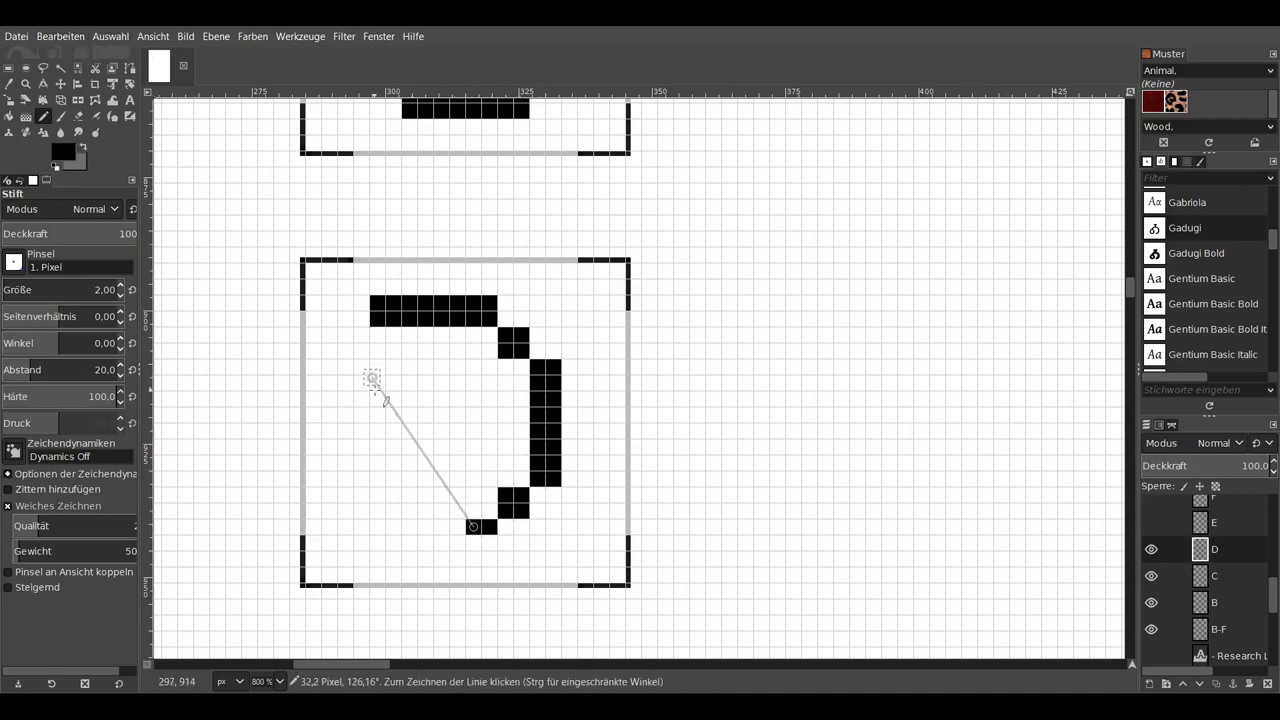
shift+click(374, 535)
click(409, 335)
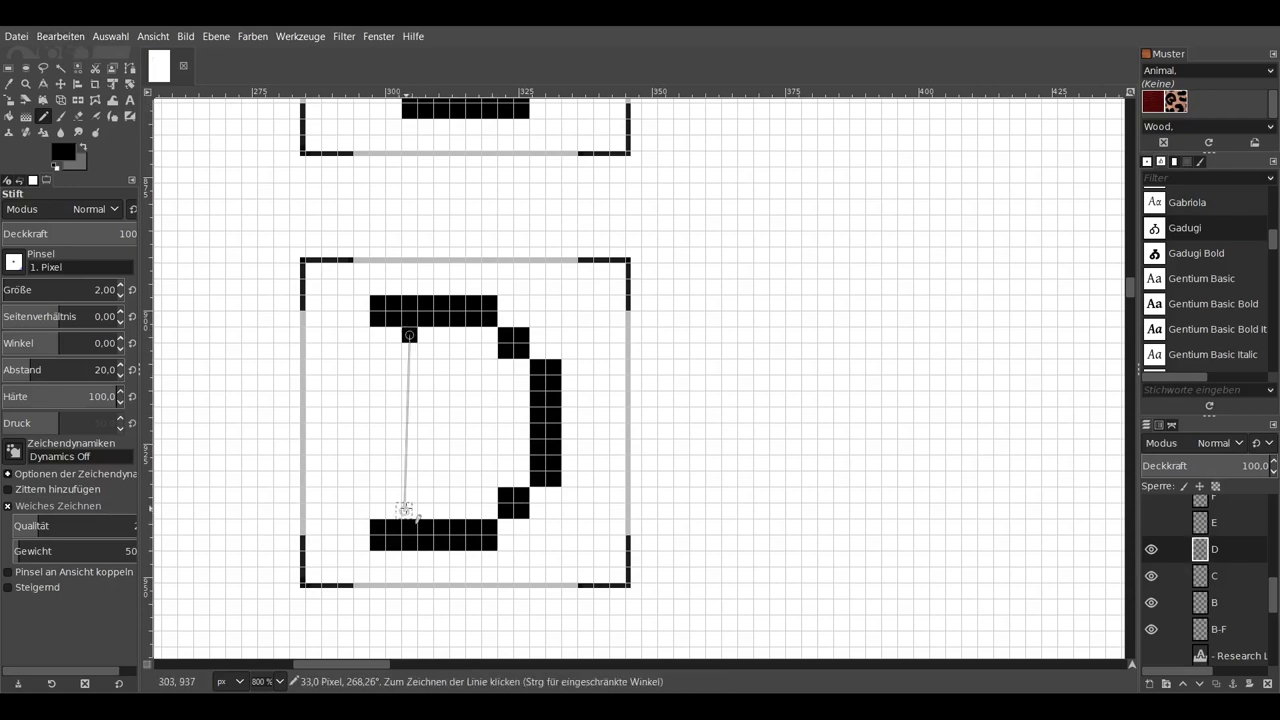
shift+click(405, 510)
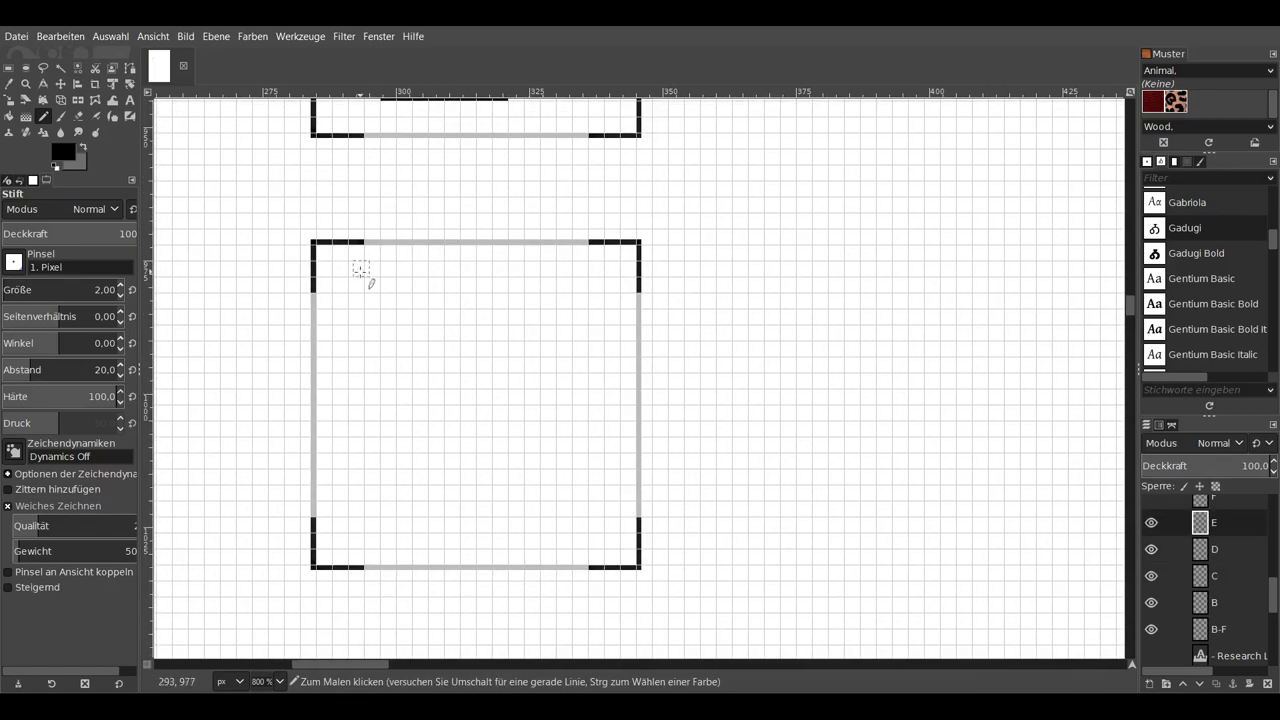
- Draw the E's top bar with right serif, upper stem and middle bar, trimming the serif to one column
mouse_move(388, 285)
mouse_down()
mouse_move(410, 296)
mouse_move(528, 285)
mouse_move(486, 318)
mouse_move(566, 289)
mouse_move(596, 330)
mouse_move(556, 300)
mouse_move(580, 320)
mouse_up()
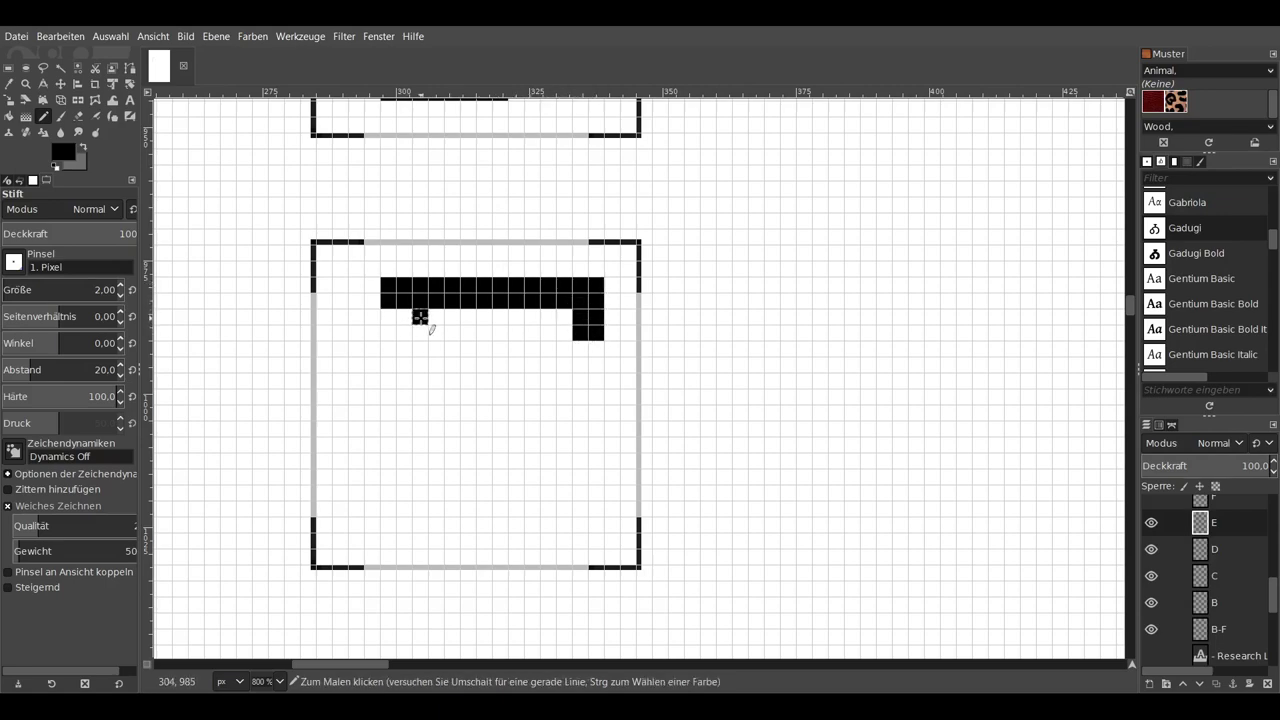
mouse_move(420, 317)
mouse_down()
mouse_move(428, 366)
mouse_move(533, 365)
mouse_up()
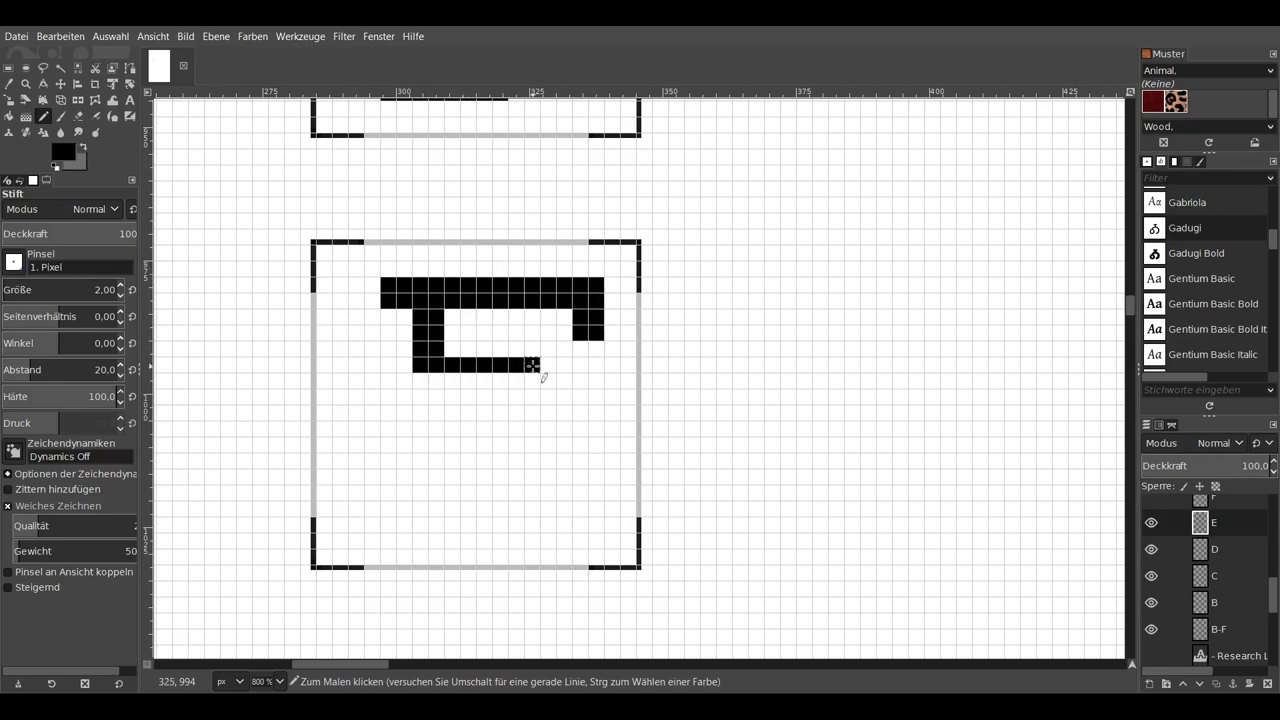
drag(542, 318, 558, 330)
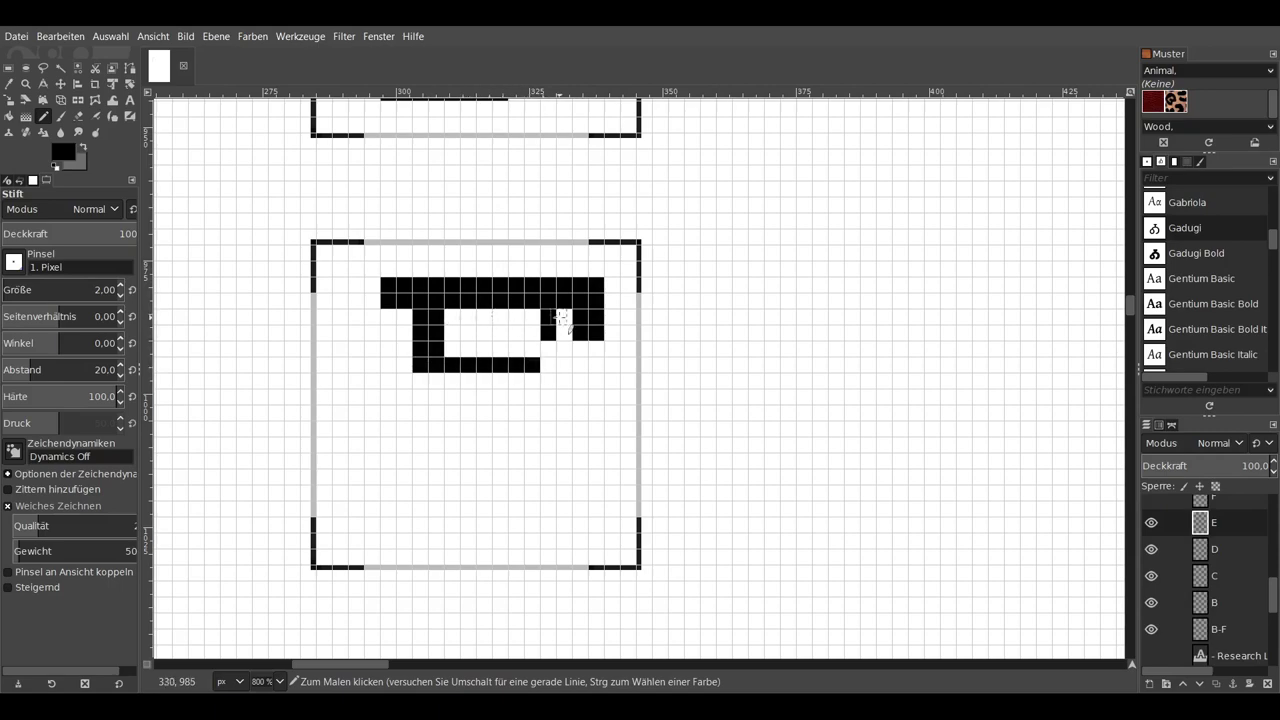
key(shift+e)
mouse_move(578, 286)
mouse_down()
mouse_move(580, 334)
mouse_move(596, 287)
mouse_up()
key(n)
- Add the E's bottom bar with its right serif and reshape the middle bar and lower serif rows
mouse_move(533, 381)
mouse_down()
mouse_move(424, 381)
mouse_move(424, 476)
mouse_move(440, 410)
mouse_up()
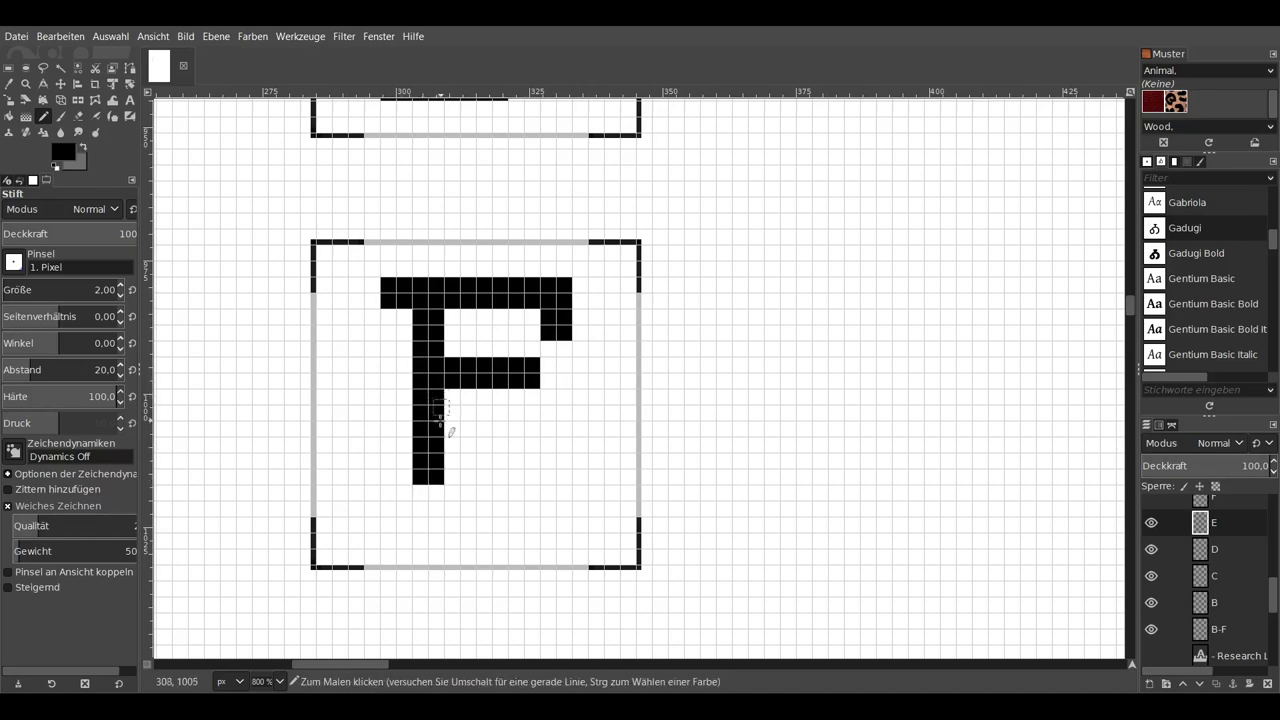
click(388, 492)
shift+click(563, 500)
click(556, 469)
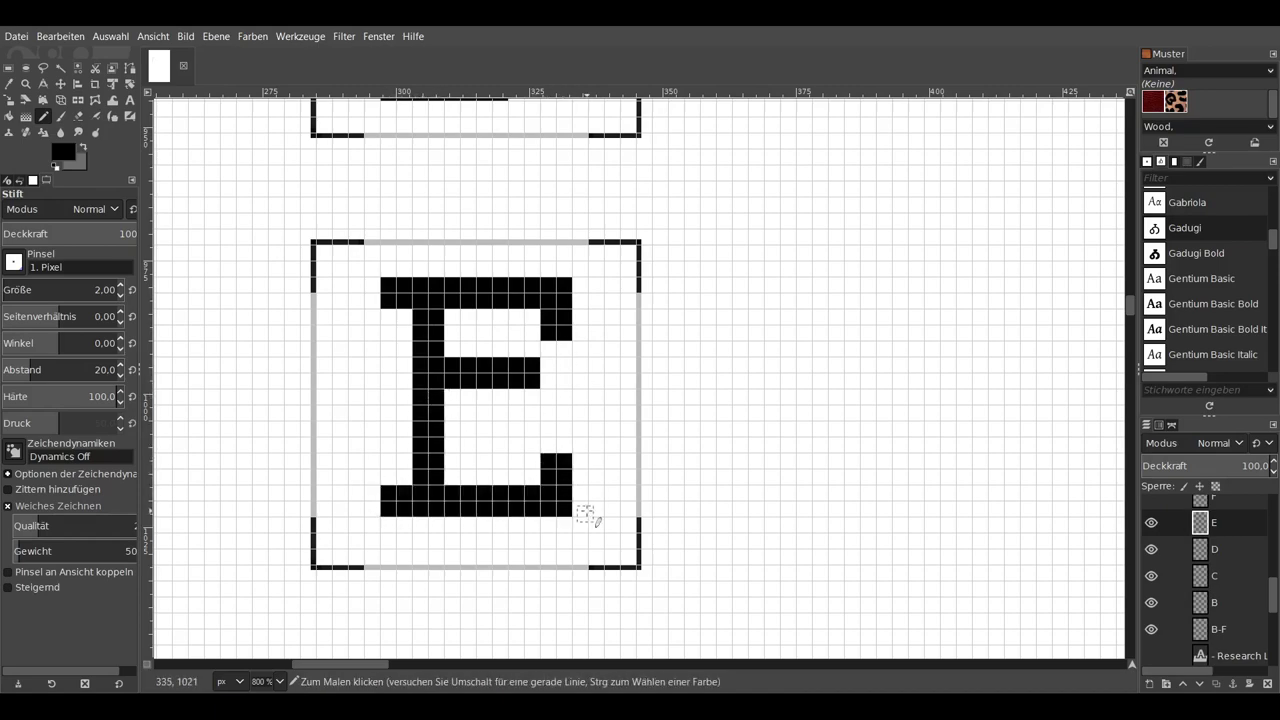
drag(452, 397, 536, 397)
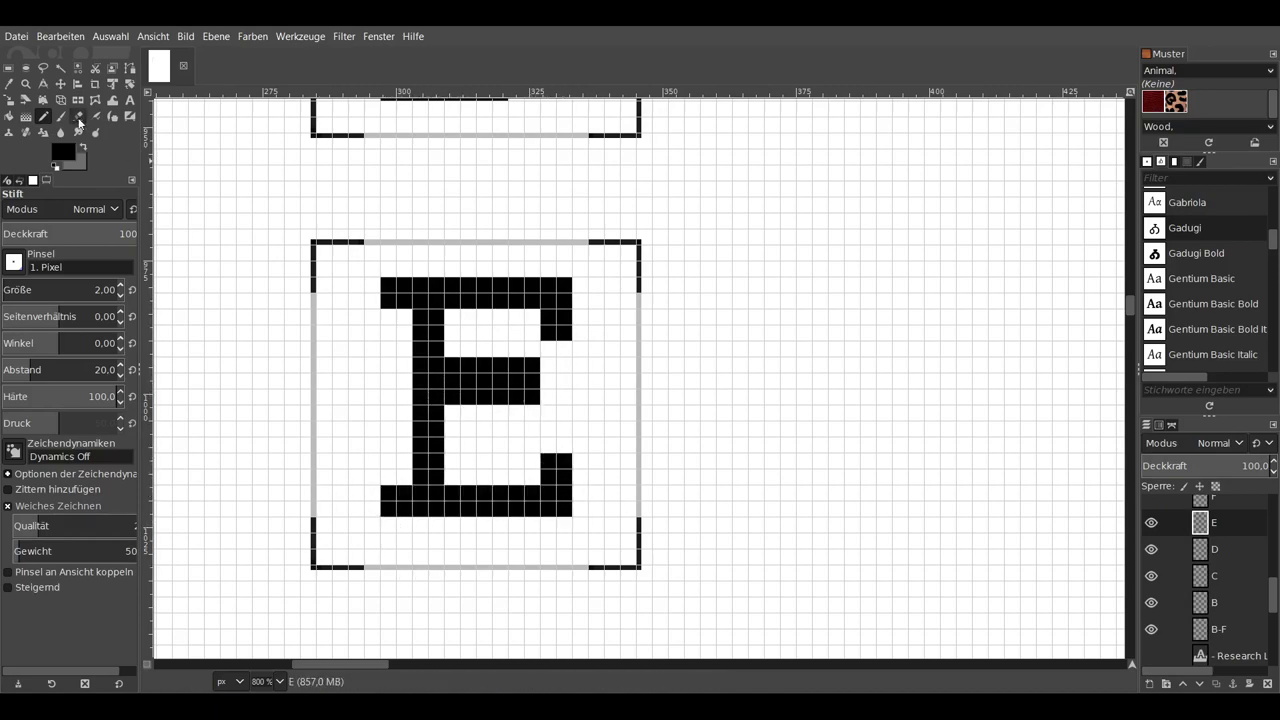
key(shift+e)
drag(452, 365, 536, 365)
drag(545, 461, 567, 461)
- Trim the top row of the E's bottom bar, then show layer F and make it active
drag(388, 492, 536, 492)
key(n)
click(388, 524)
shift+click(564, 524)
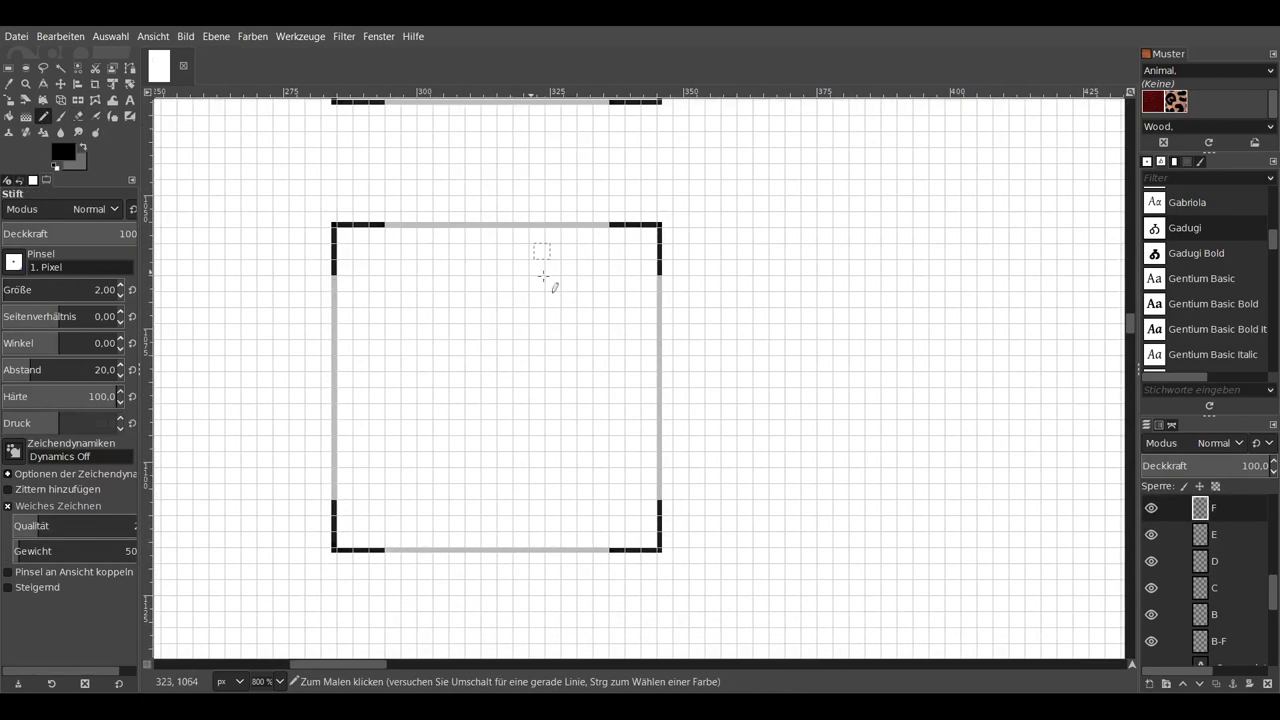
- Draw the F's top bar with right serif, two-column stem, middle bar and wide foot
mouse_move(409, 268)
mouse_down()
mouse_move(425, 284)
mouse_move(465, 268)
mouse_move(576, 268)
mouse_up()
click(409, 284)
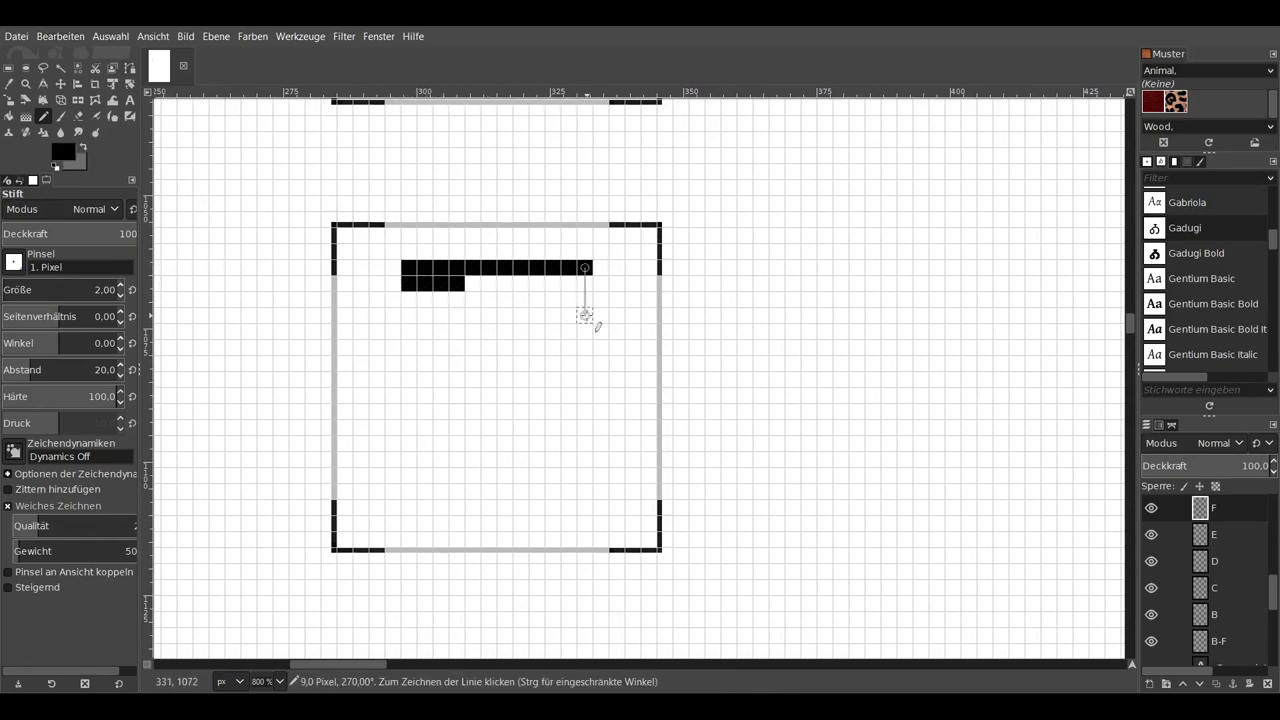
shift+click(576, 316)
mouse_move(440, 312)
mouse_down()
mouse_move(467, 363)
mouse_move(560, 378)
mouse_up()
mouse_move(442, 396)
mouse_down()
mouse_move(440, 444)
mouse_move(409, 500)
mouse_up()
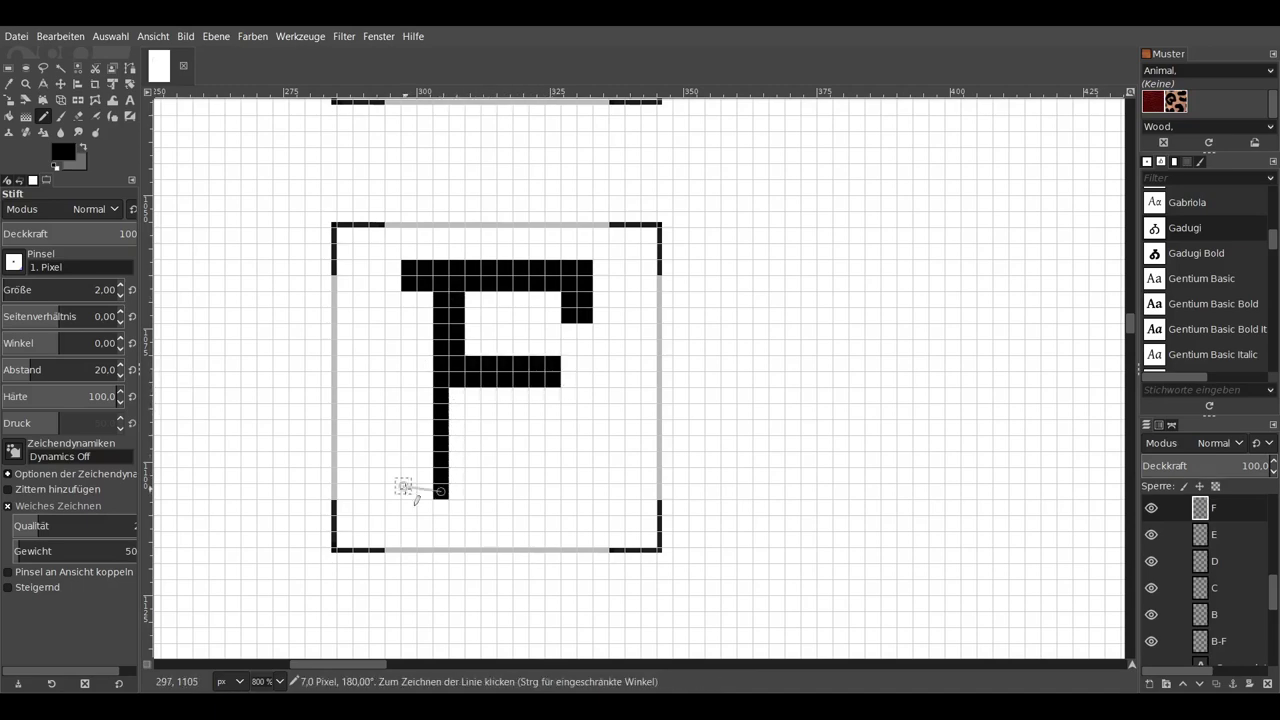
shift+click(505, 507)
drag(456, 394, 456, 478)
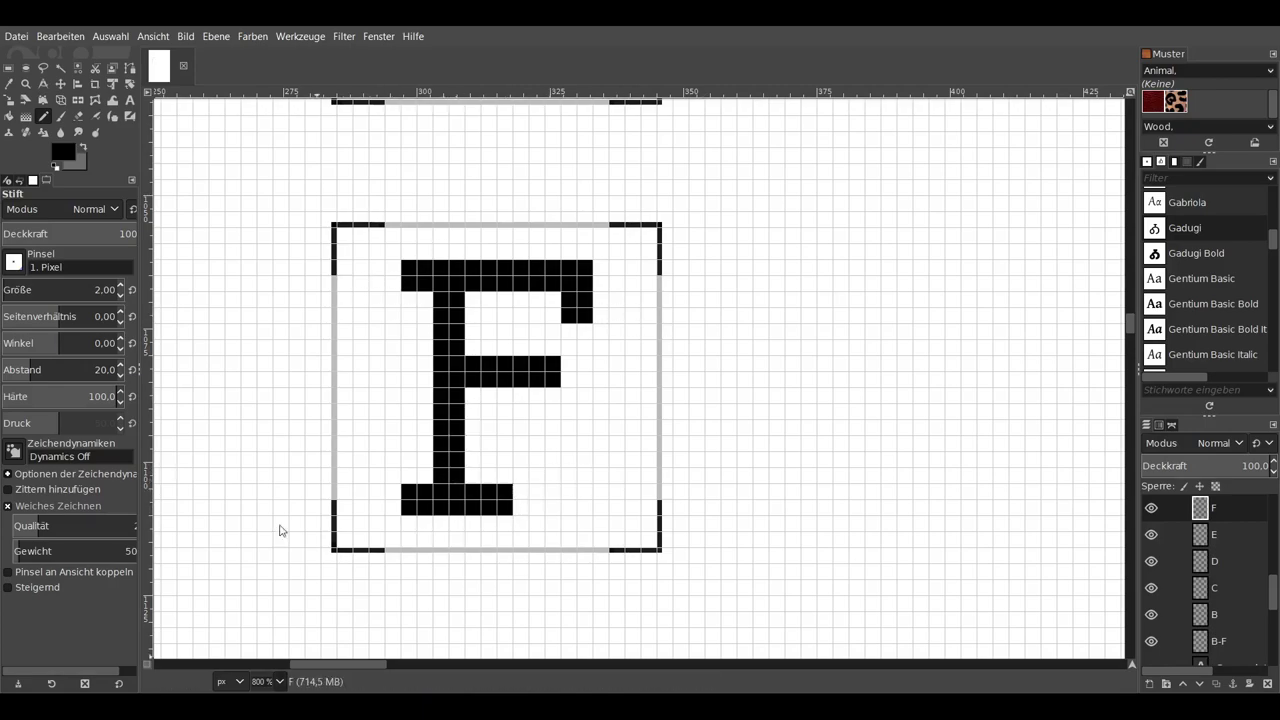
scroll(277, 531, down, 5)
scroll(400, 500, up, 3)
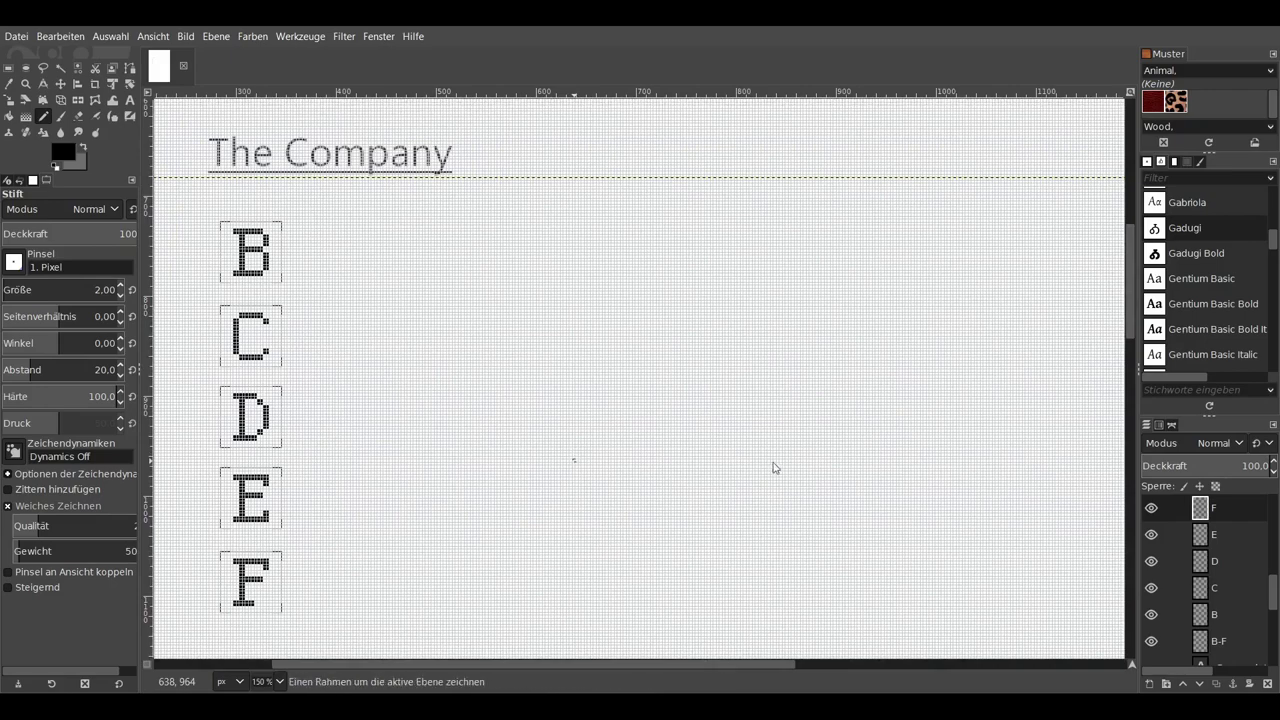